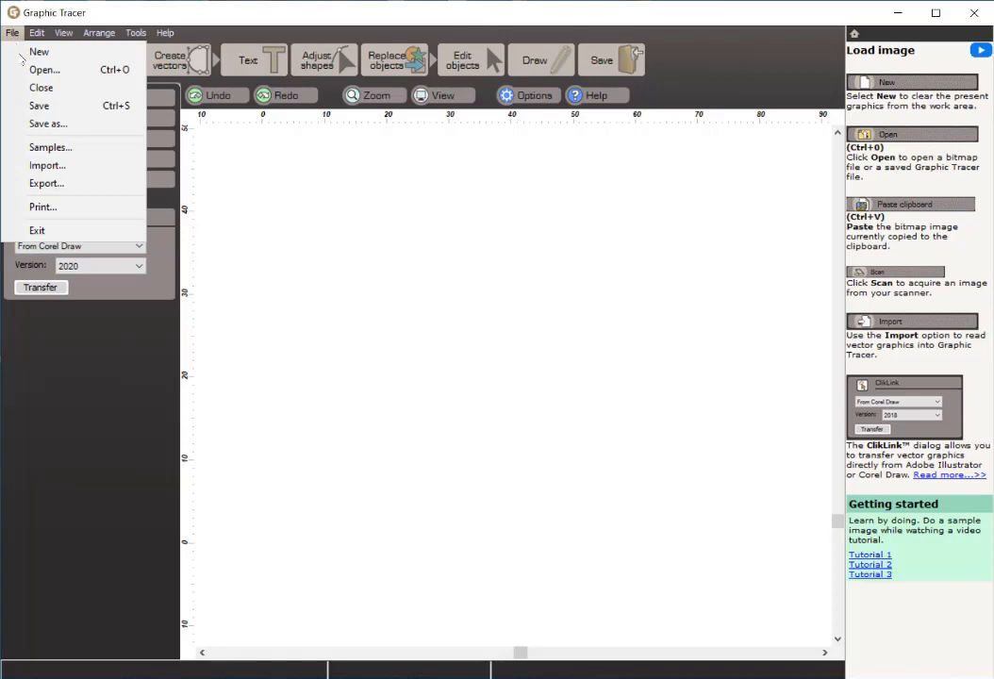
Step: Open the Tiny-League image from the Samples folder
left_click(36, 149)
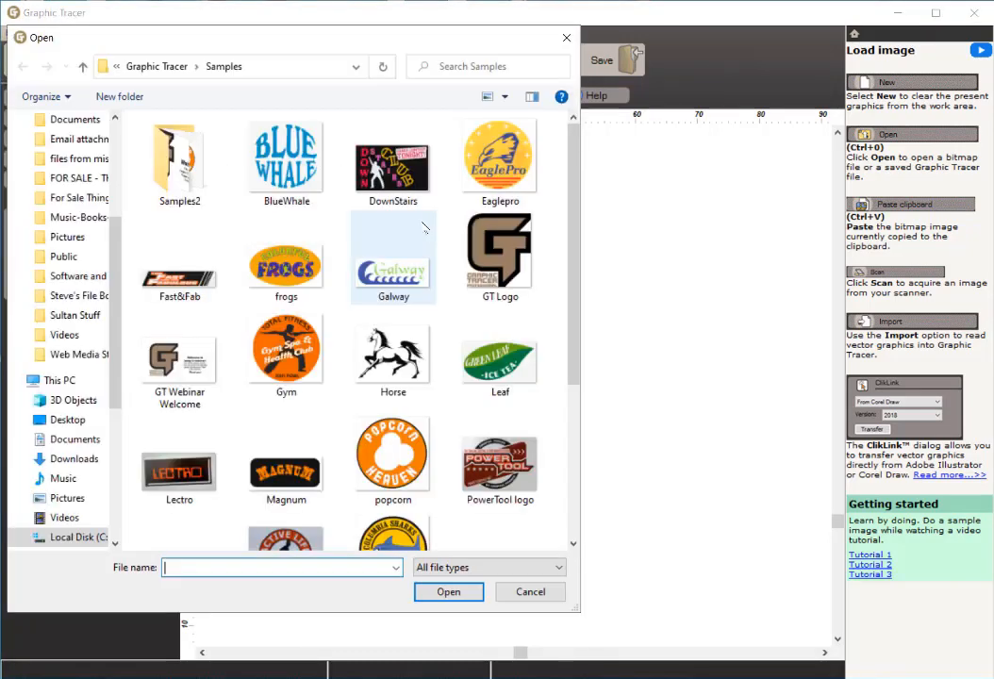
scroll(489, 295, "down", 3)
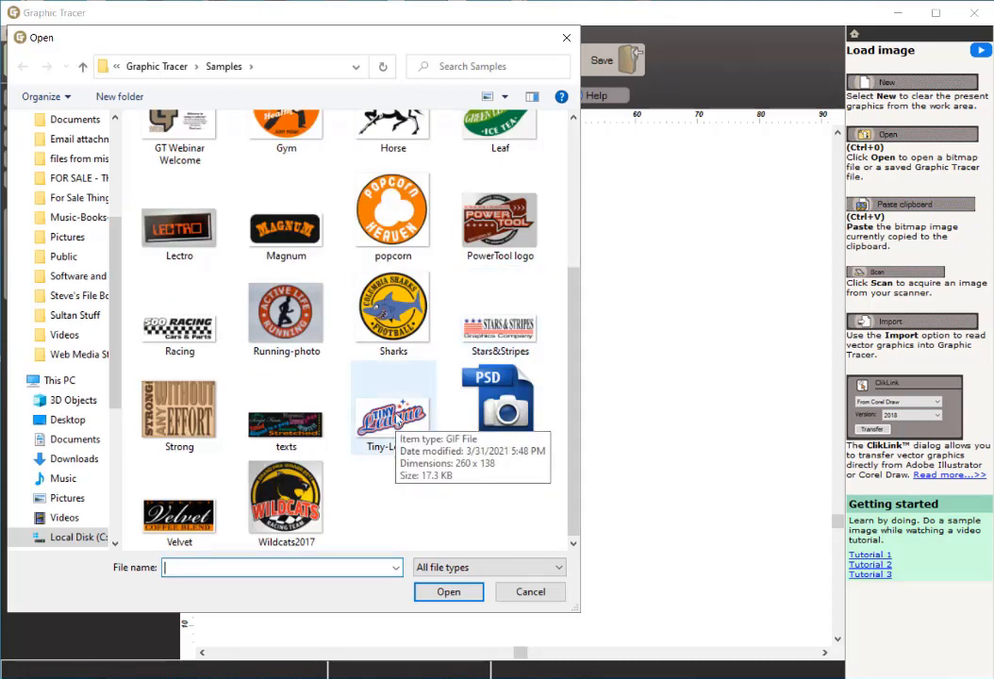
left_click(391, 415)
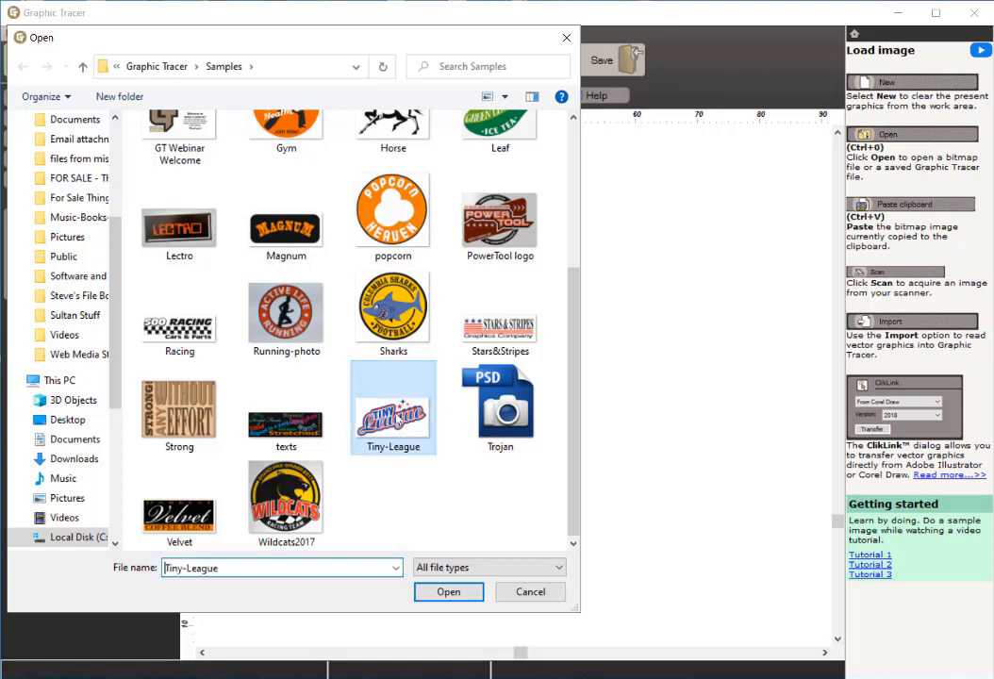
left_click(442, 589)
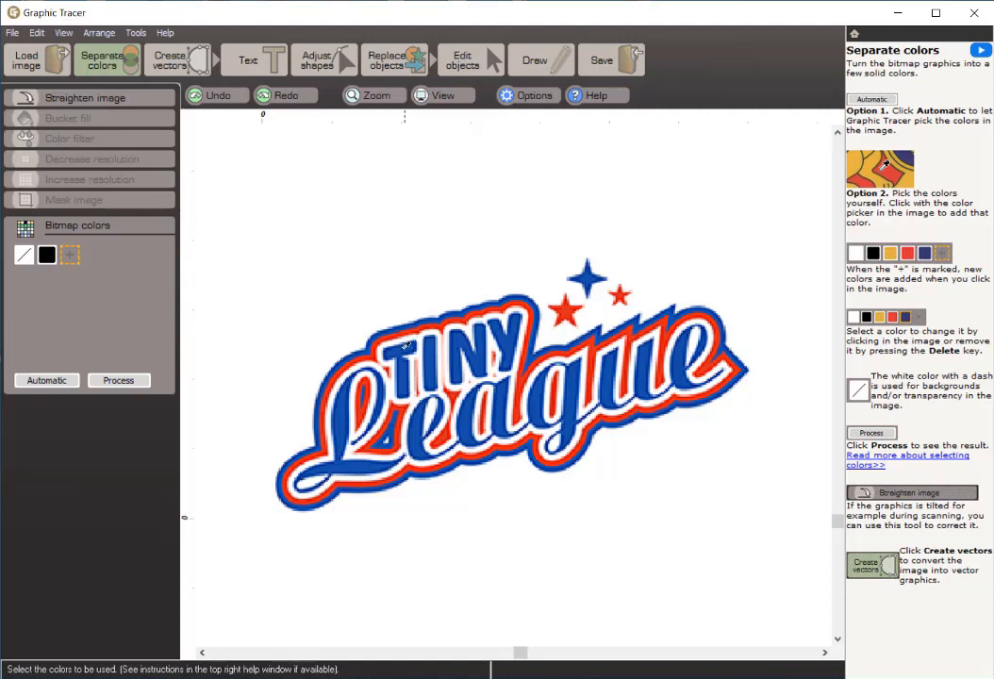
Step: Add the blue of the TINY lettering to the bitmap colors and remove the black swatch
left_click(400, 350)
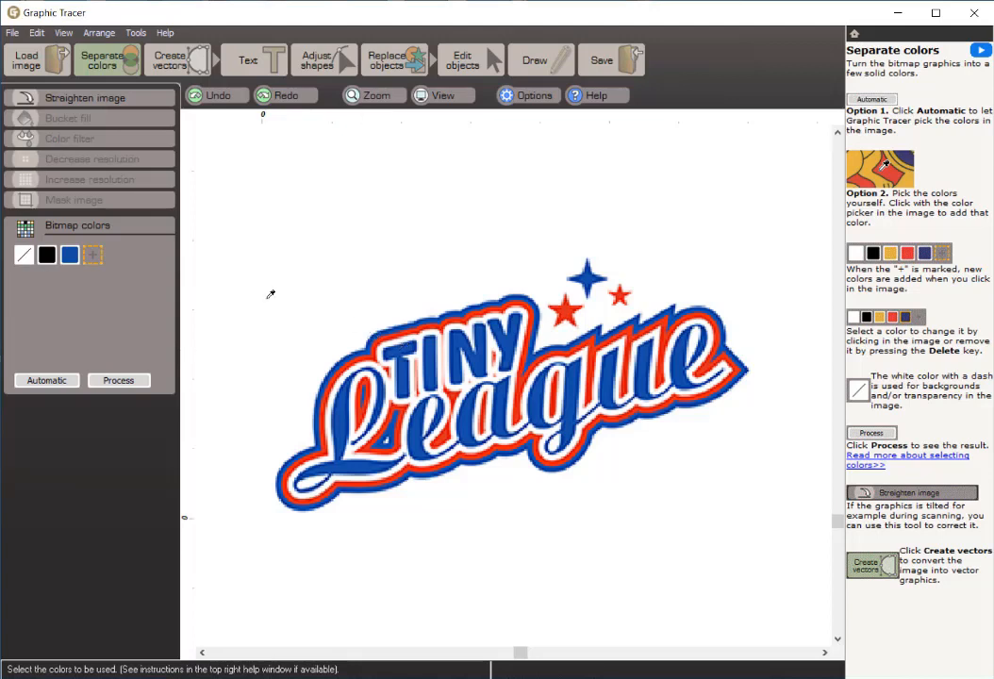
left_click(47, 255)
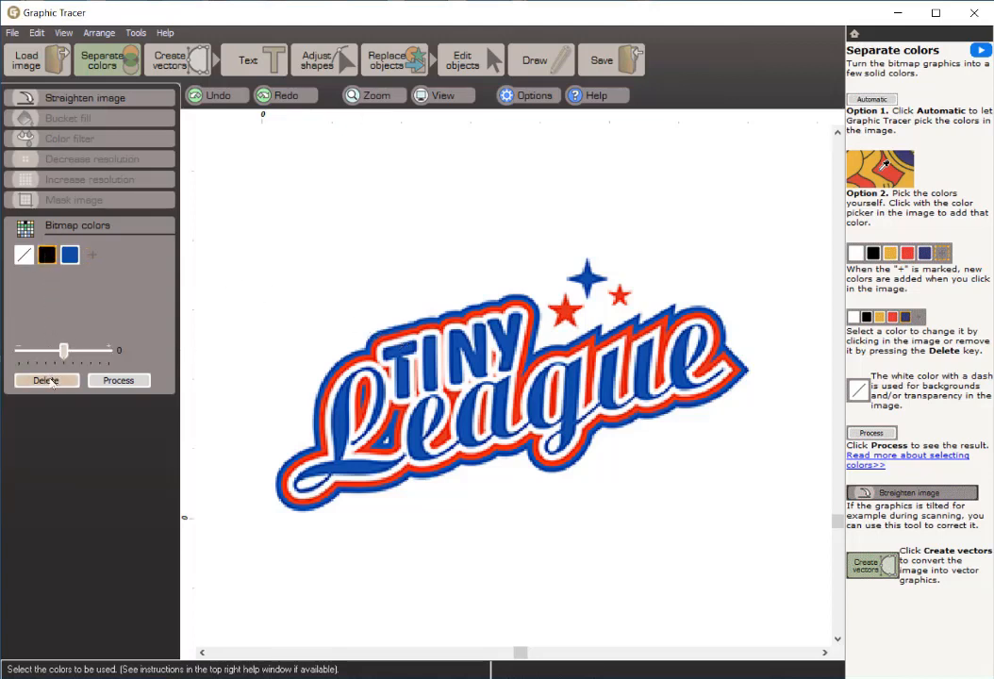
left_click(47, 381)
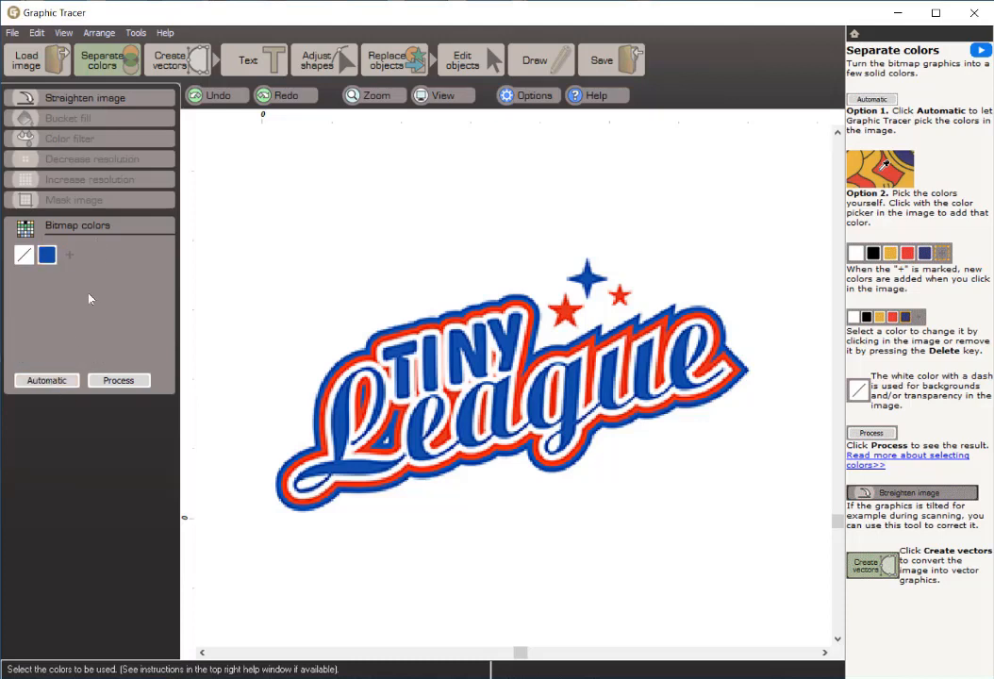
Step: Complete the bitmap colors automatically, process the logo into solid colors, and compare it with the original image around the TINY letters
left_click(45, 382)
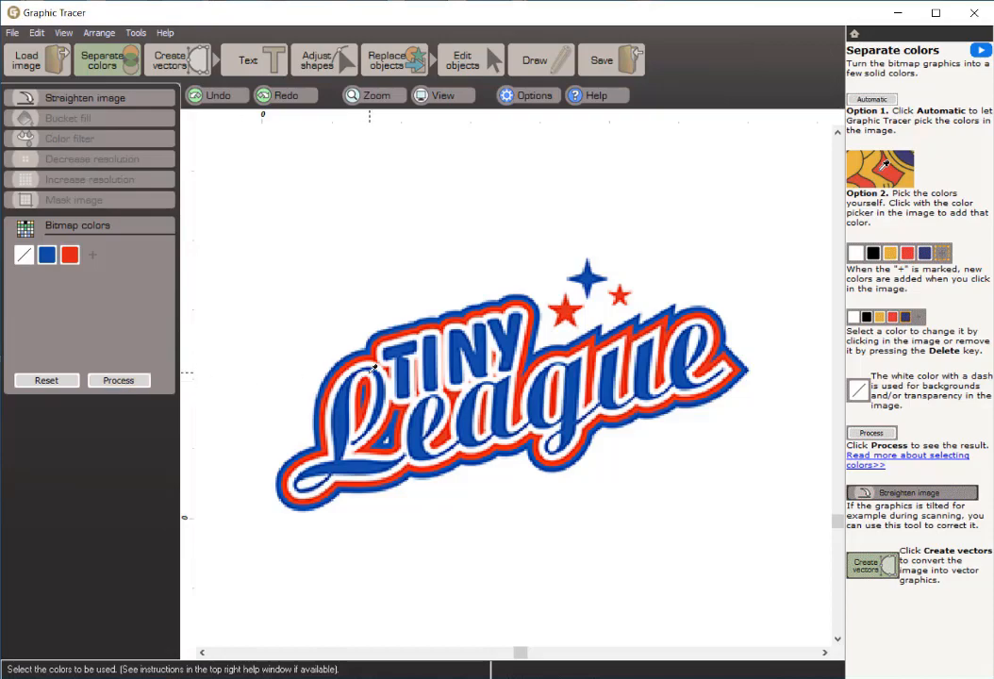
scroll(474, 375, "up", 1)
scroll(475, 375, "up", 1)
scroll(515, 379, "up", 1)
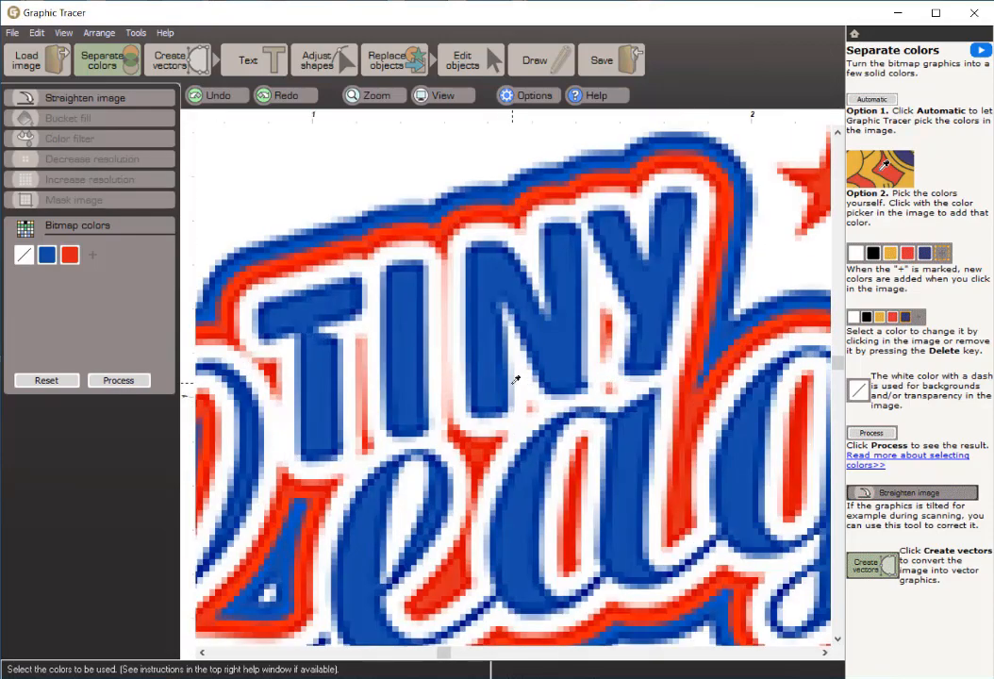
scroll(515, 379, "up", 3)
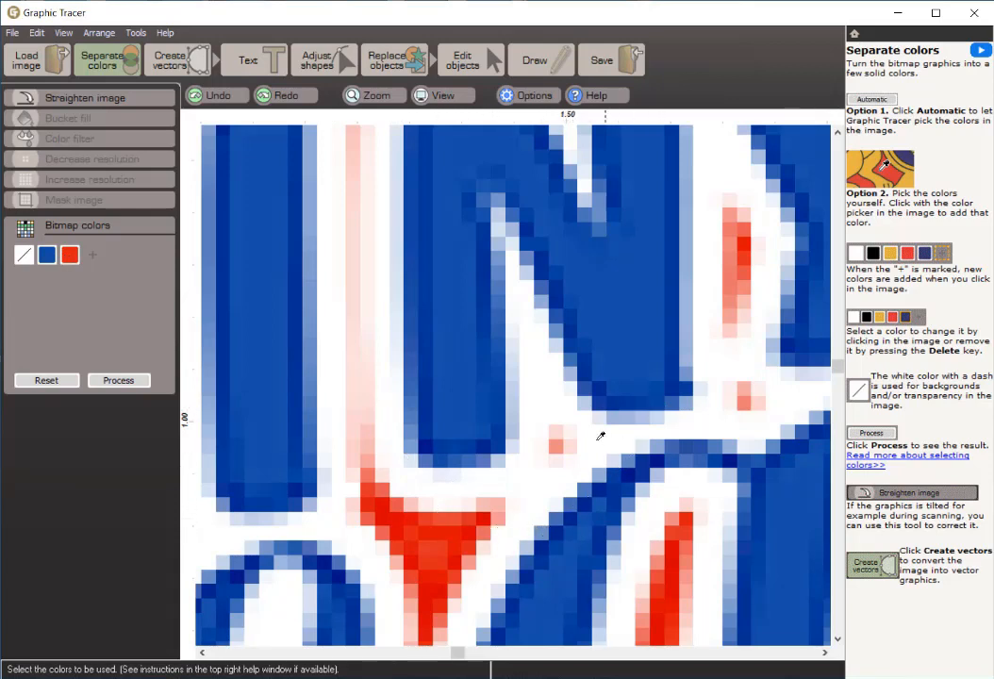
scroll(538, 431, "down", 1)
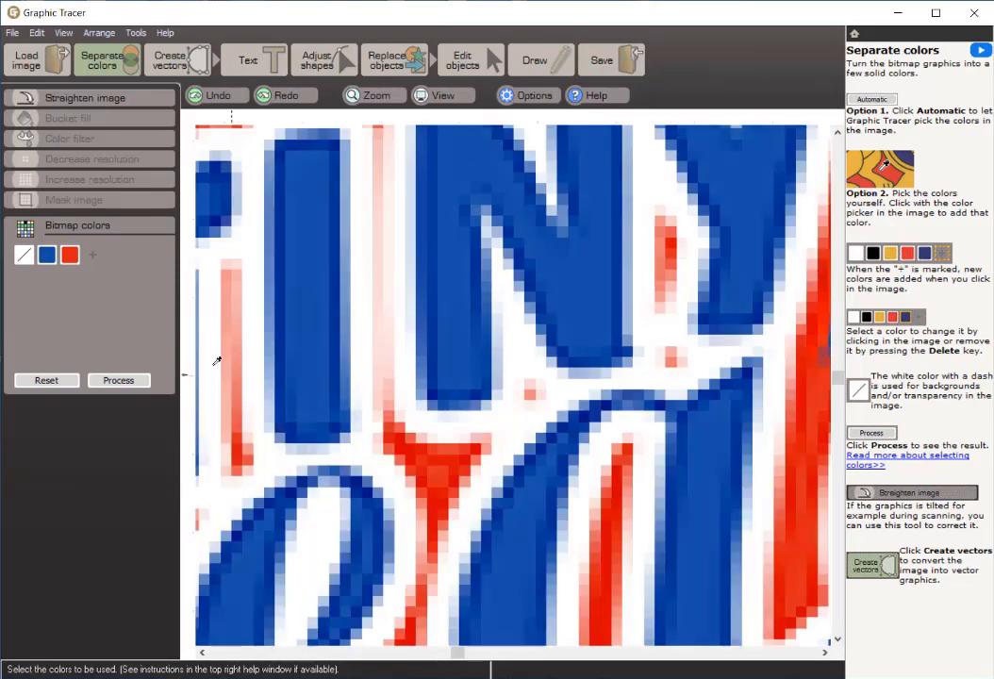
left_click(119, 380)
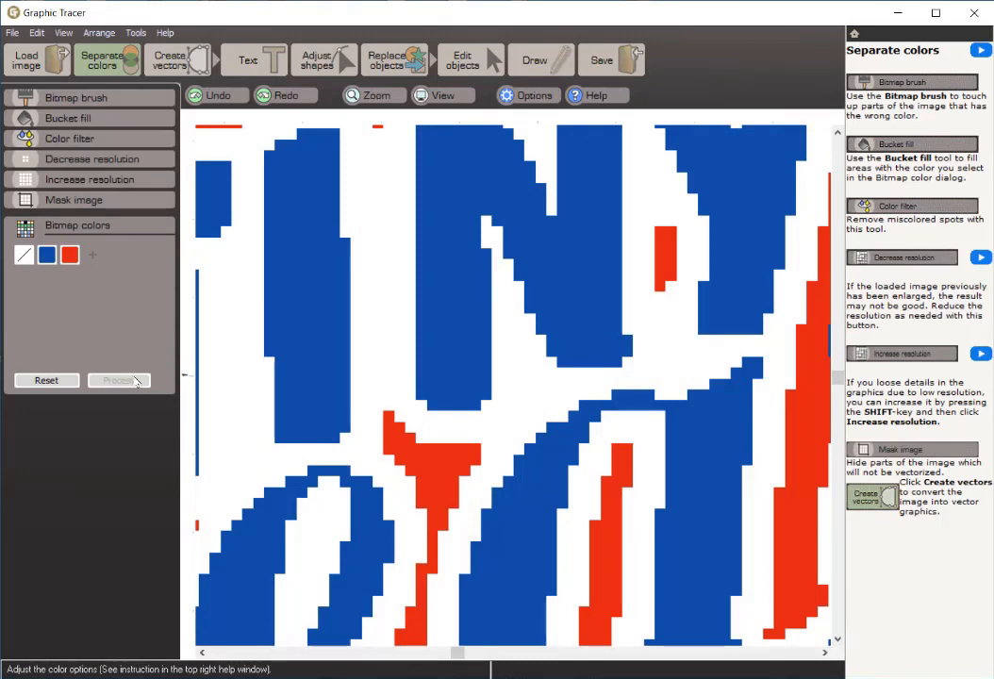
key("space")
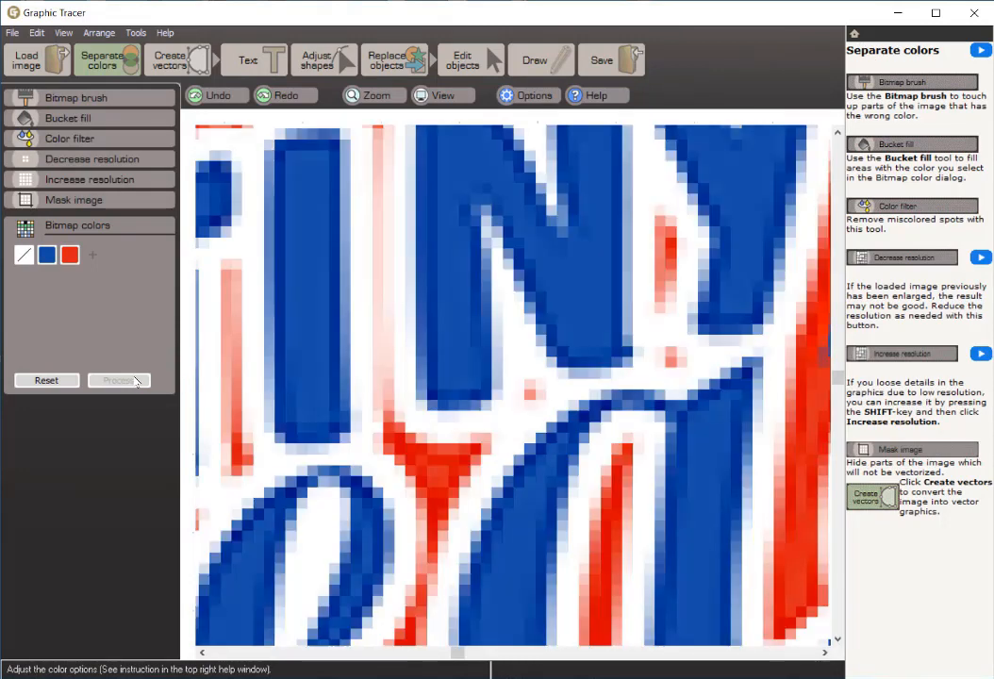
key("space")
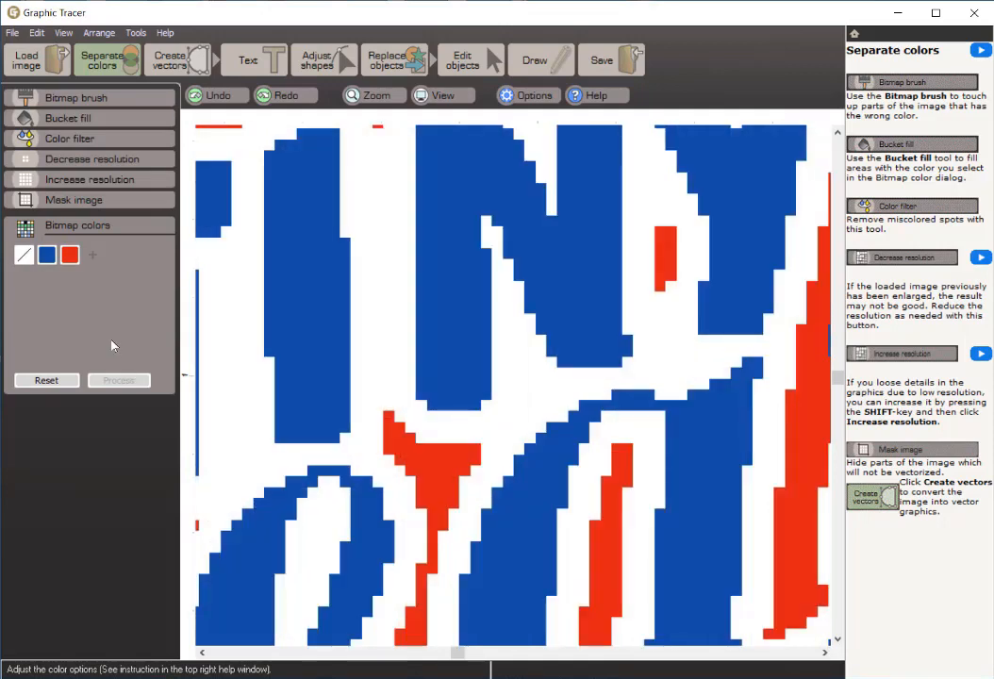
Step: Raise the red bitmap color's adjustment to +13
scroll(306, 244, "down", 3)
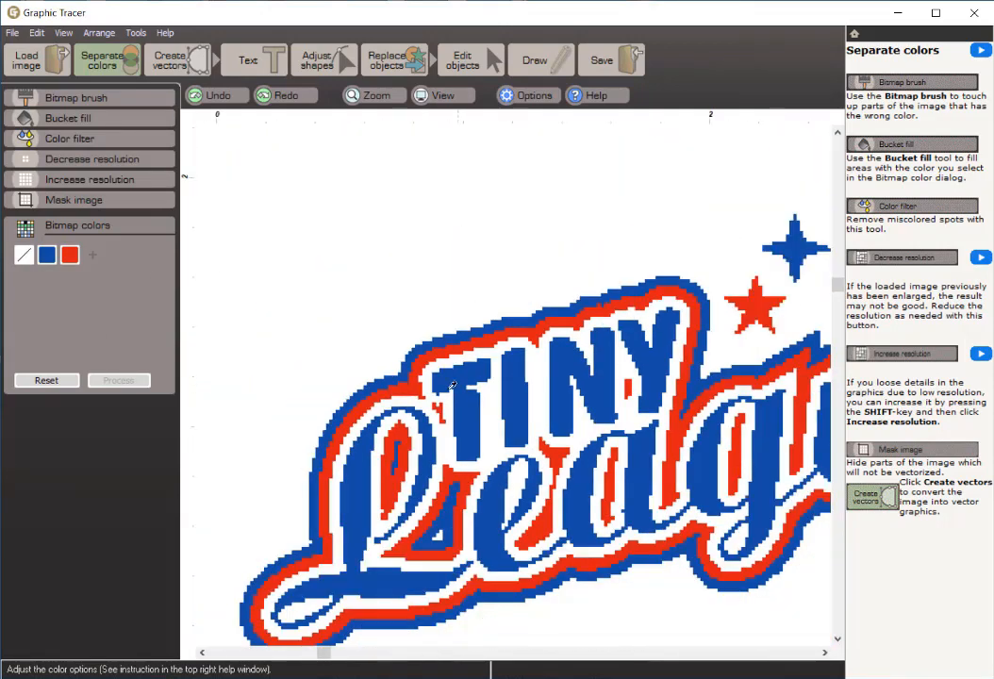
left_click(70, 255)
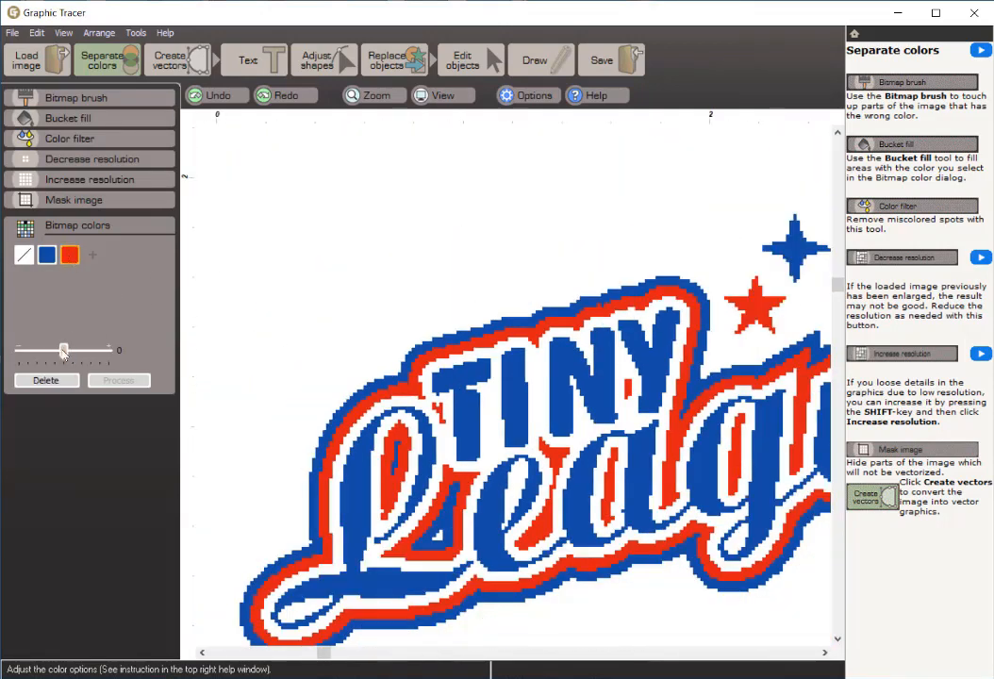
left_click_drag(63, 351, 75, 351)
scroll(383, 398, "down", 2)
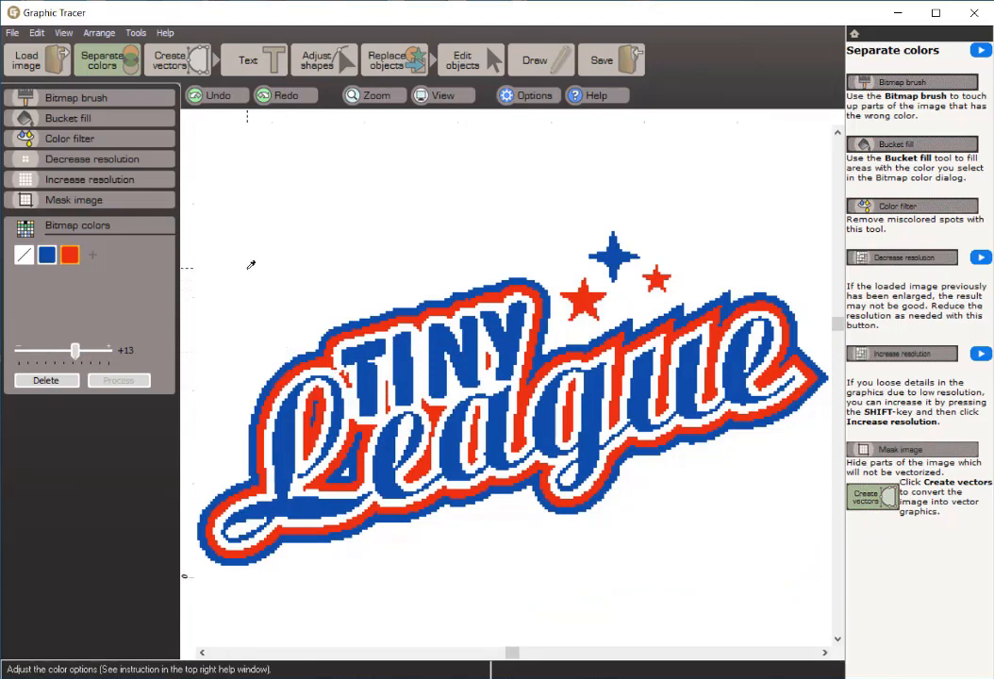
Step: Join the loose red fragment beside the T to the red outline using the size 1 Bitmap brush, and compare with the original
left_click(55, 96)
scroll(359, 382, "up", 10)
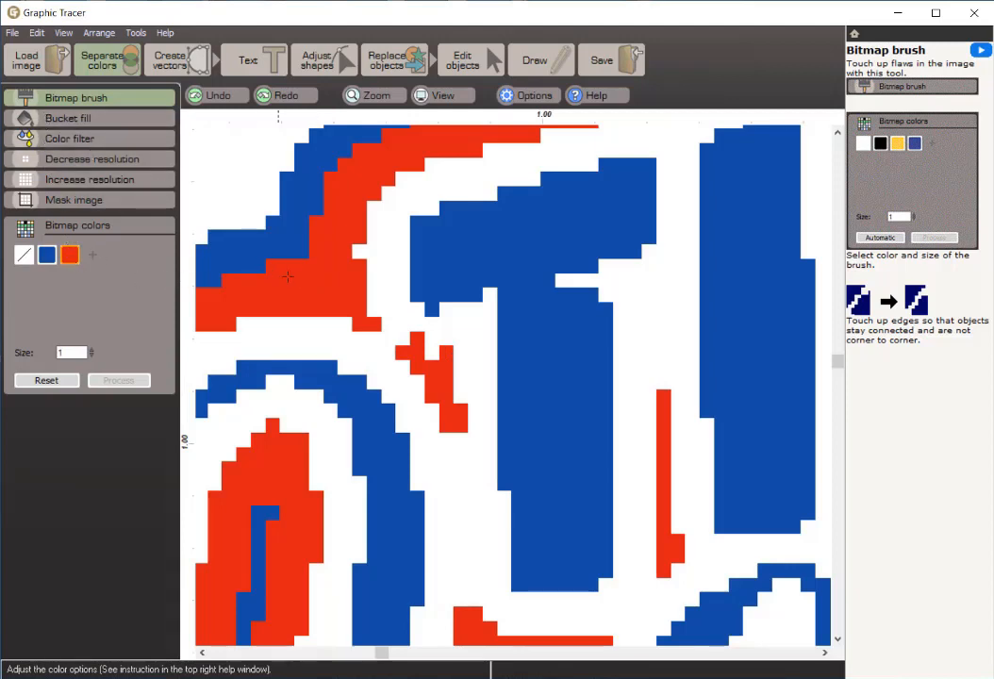
left_click_drag(375, 324, 432, 353)
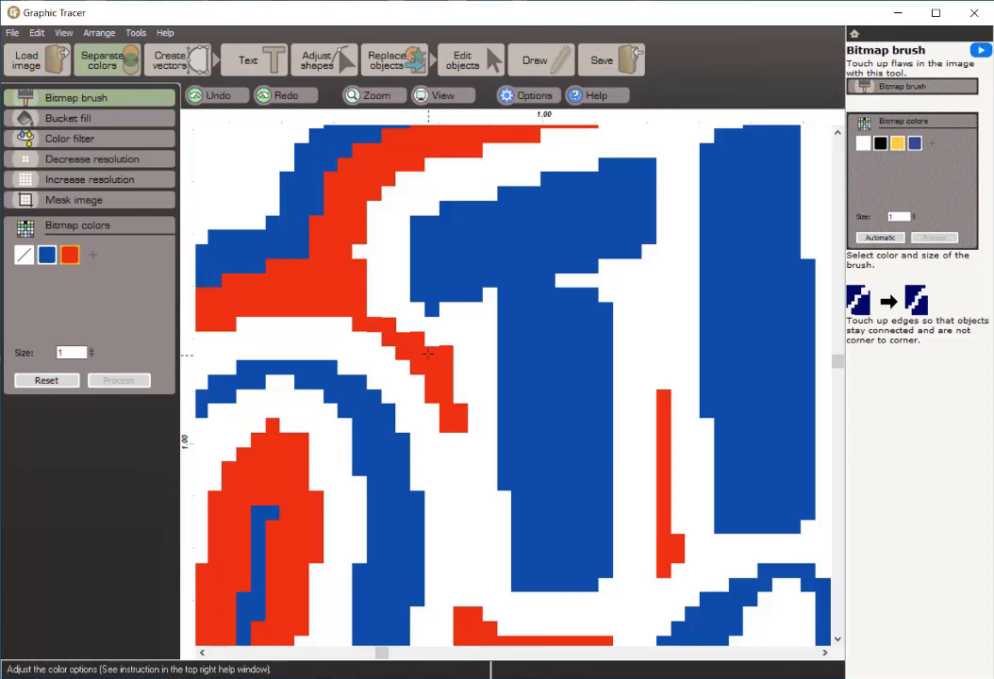
scroll(429, 419, "down", 3)
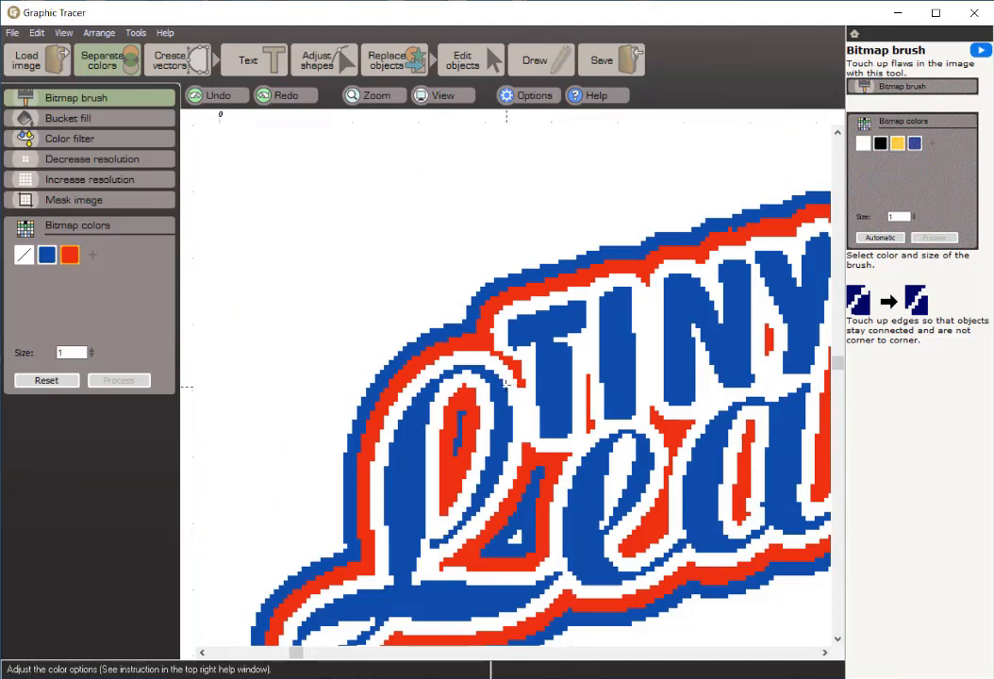
key("space")
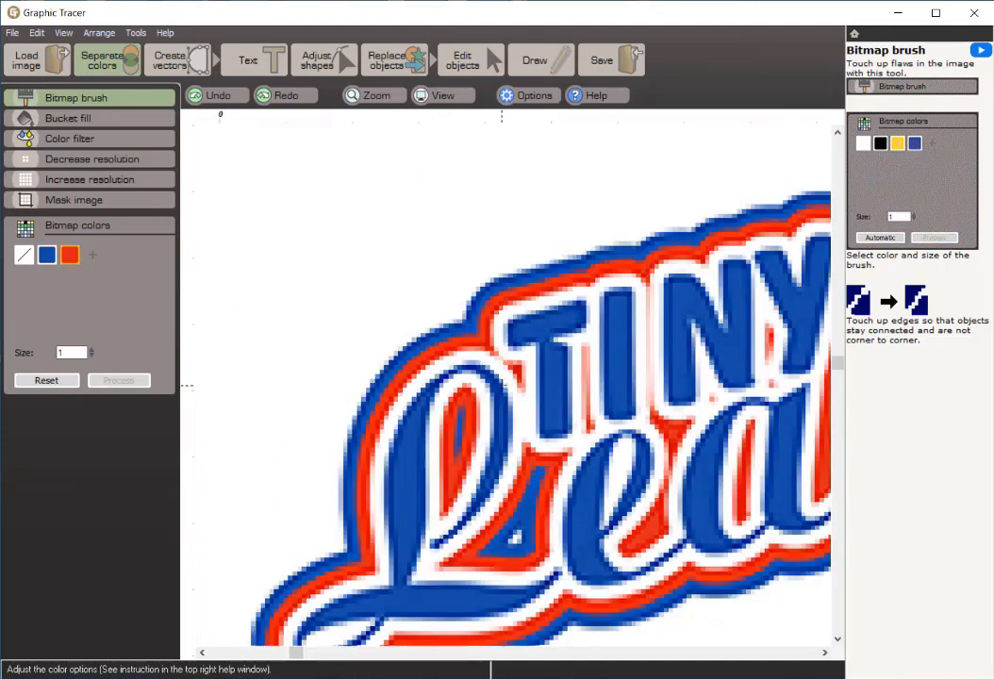
scroll(514, 383, "down", 2)
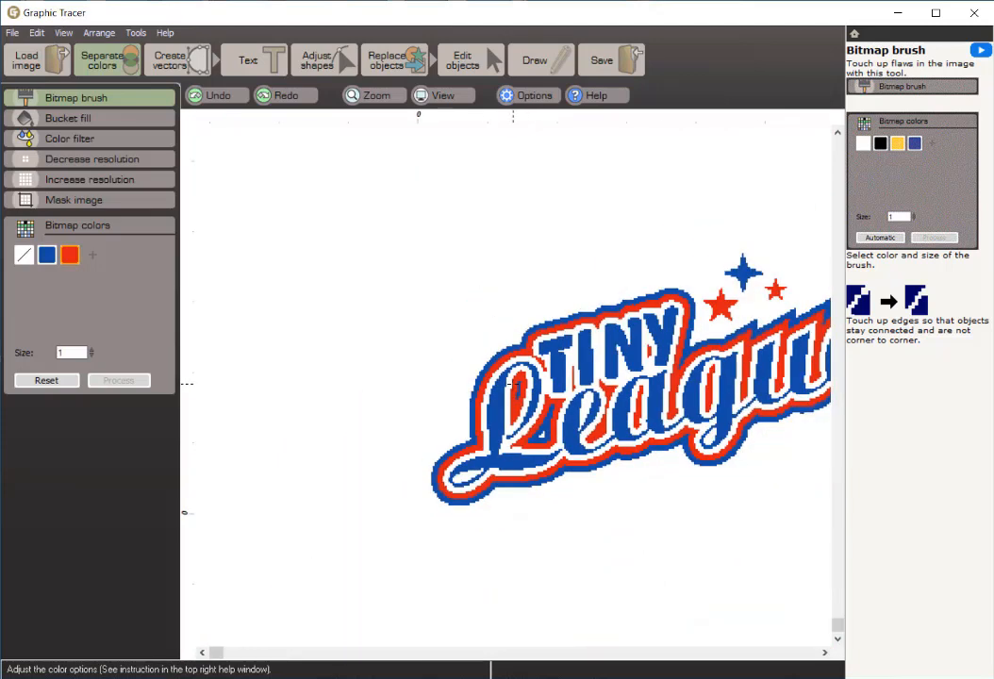
Step: Convert the color-separated logo into outline vectors and inspect the traced TINY lettering up close
left_click(129, 97)
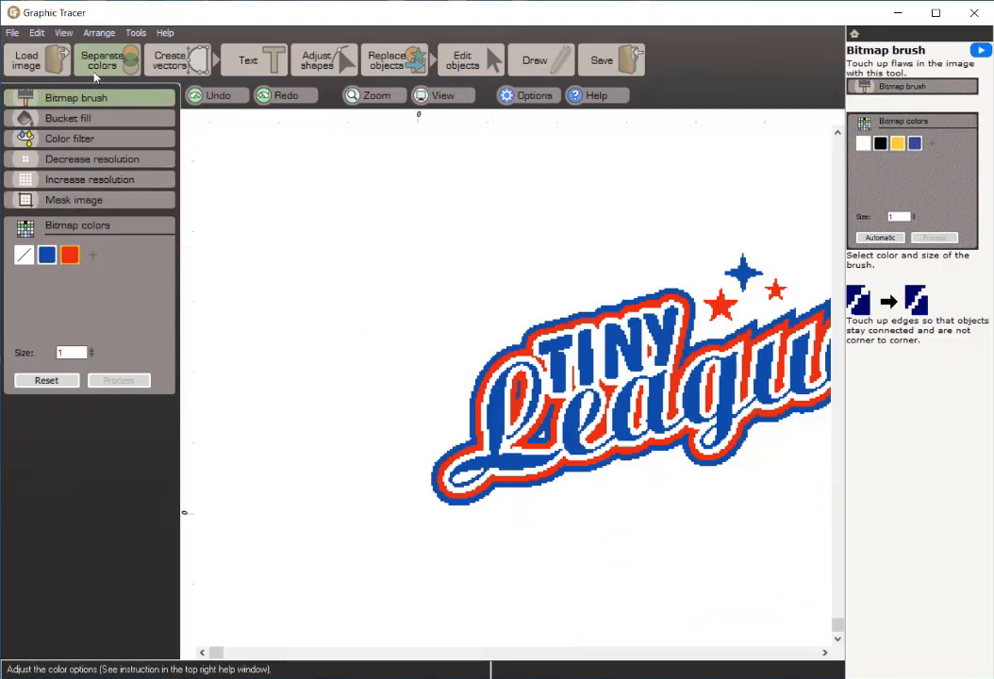
left_click(824, 653)
left_click(824, 653)
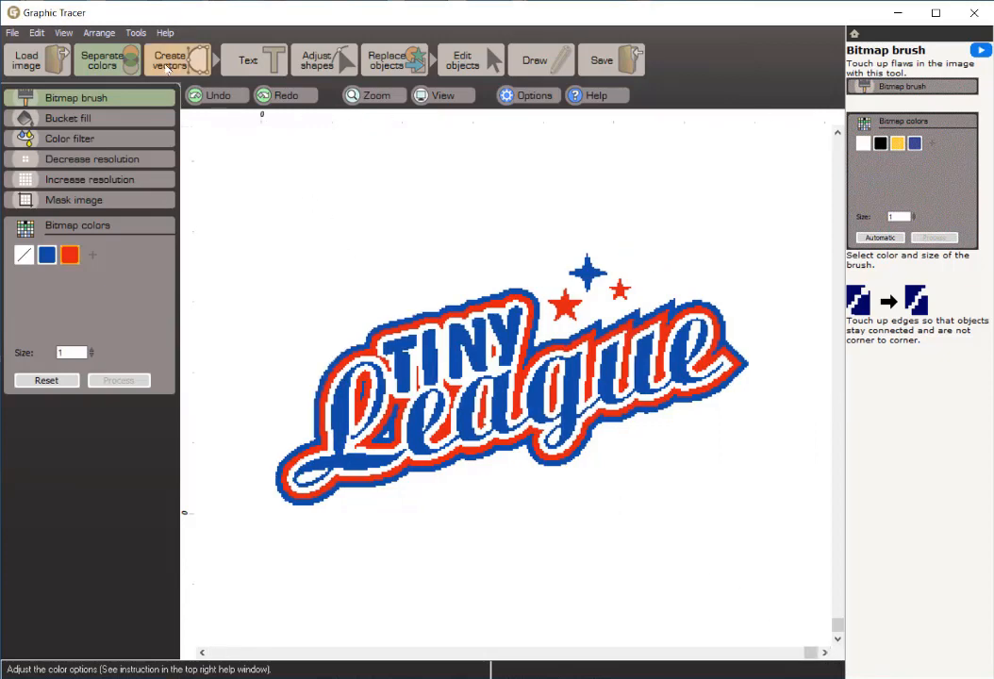
left_click(167, 64)
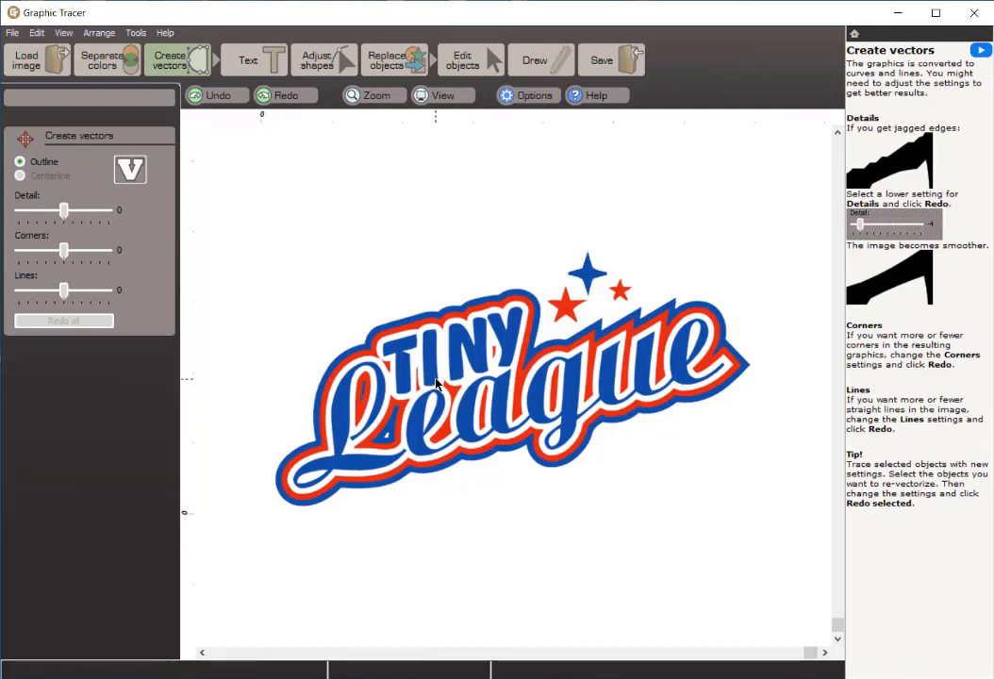
scroll(436, 383, "up", 4)
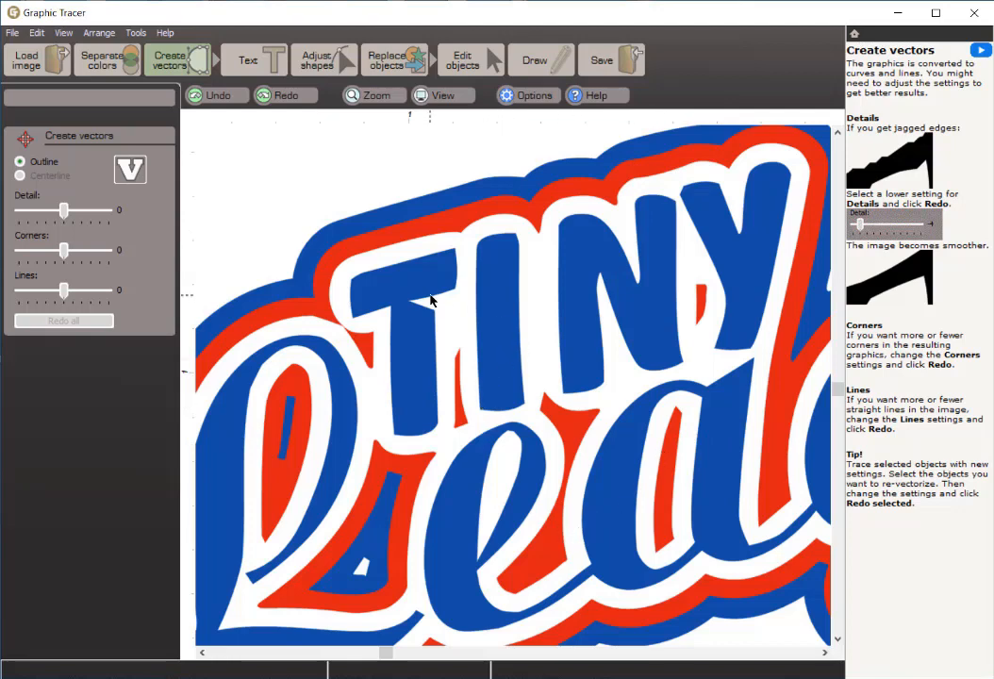
scroll(587, 334, "down", 1)
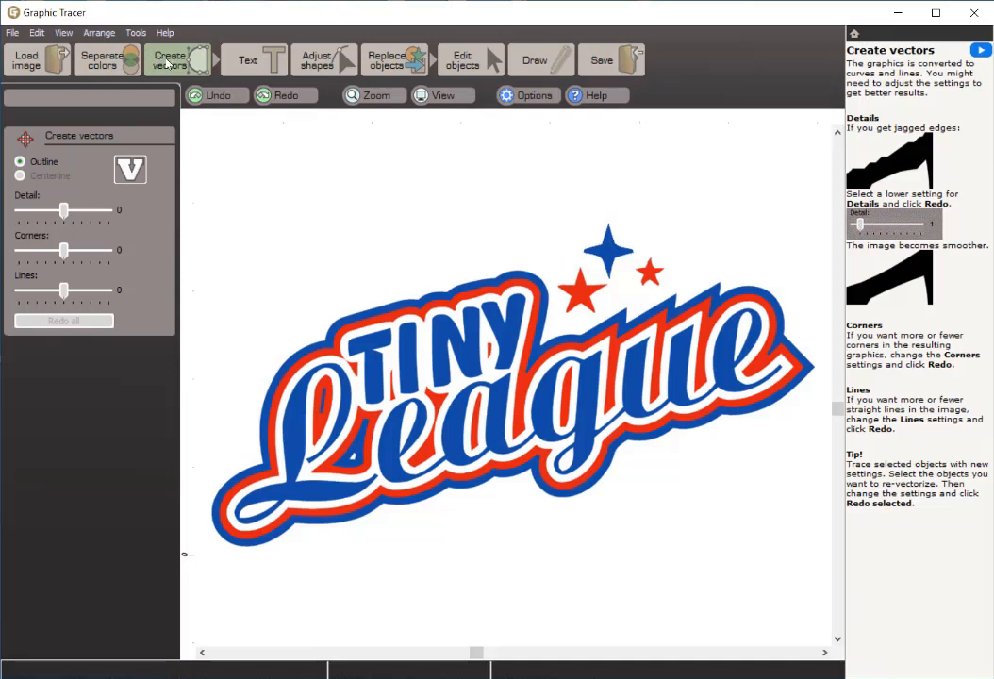
Step: Select the four blue letters T, I, N and Y as text objects and start Identify font & replace on them
left_click(252, 65)
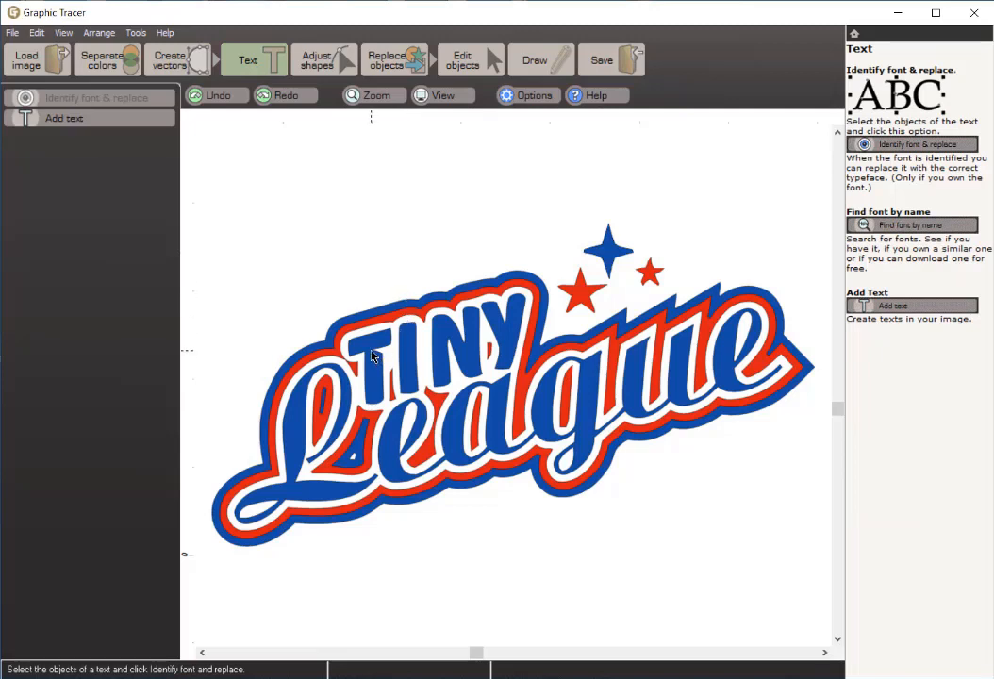
left_click(375, 373)
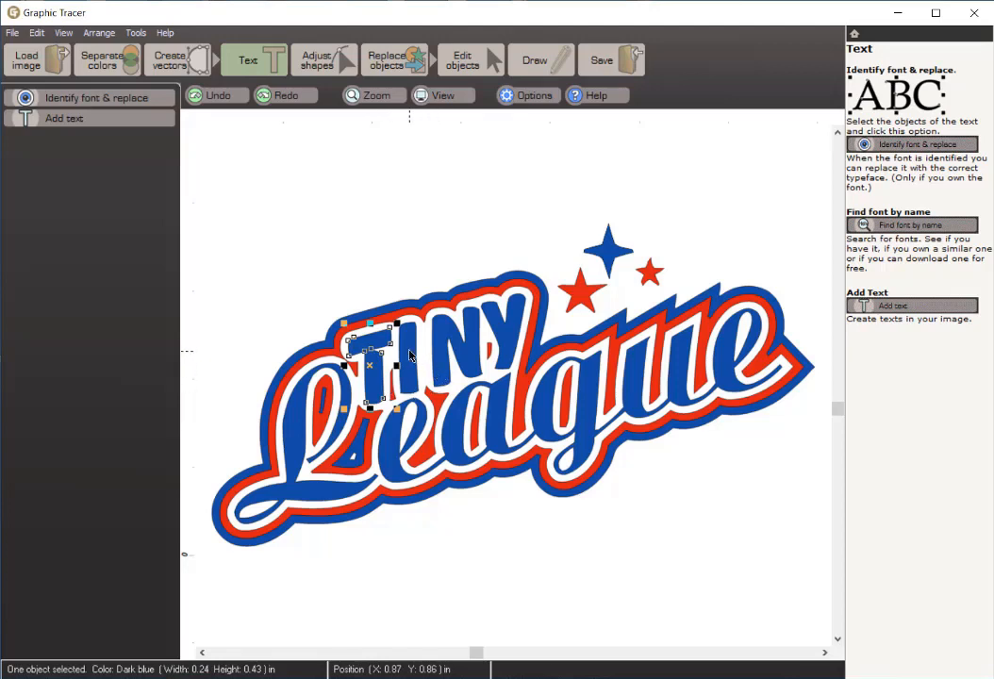
left_click(409, 351, "shift")
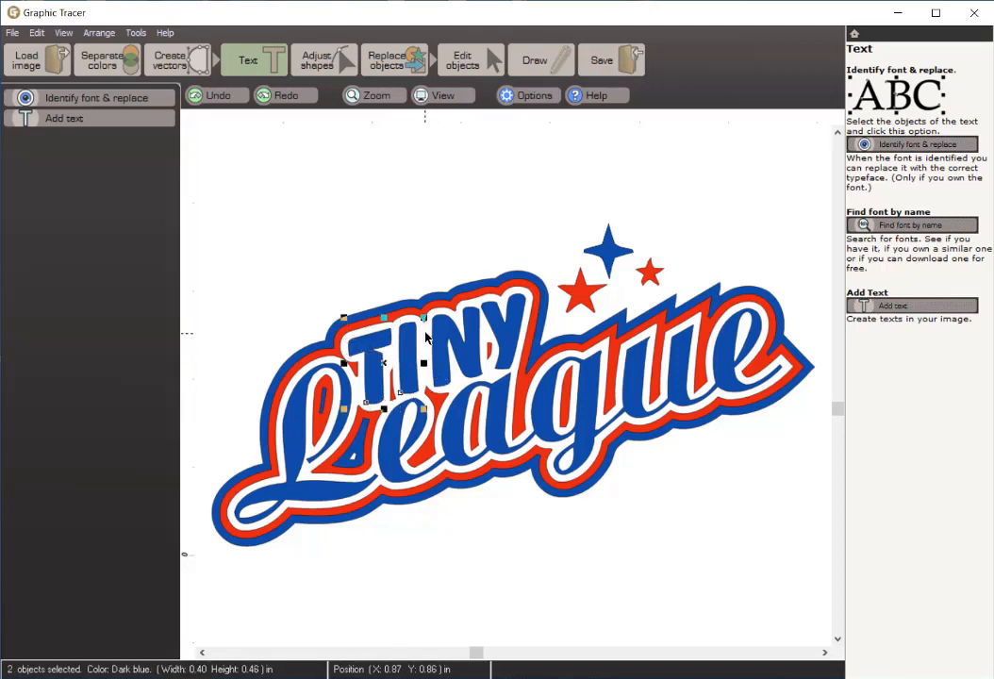
left_click(455, 330, "shift")
left_click(495, 325, "shift")
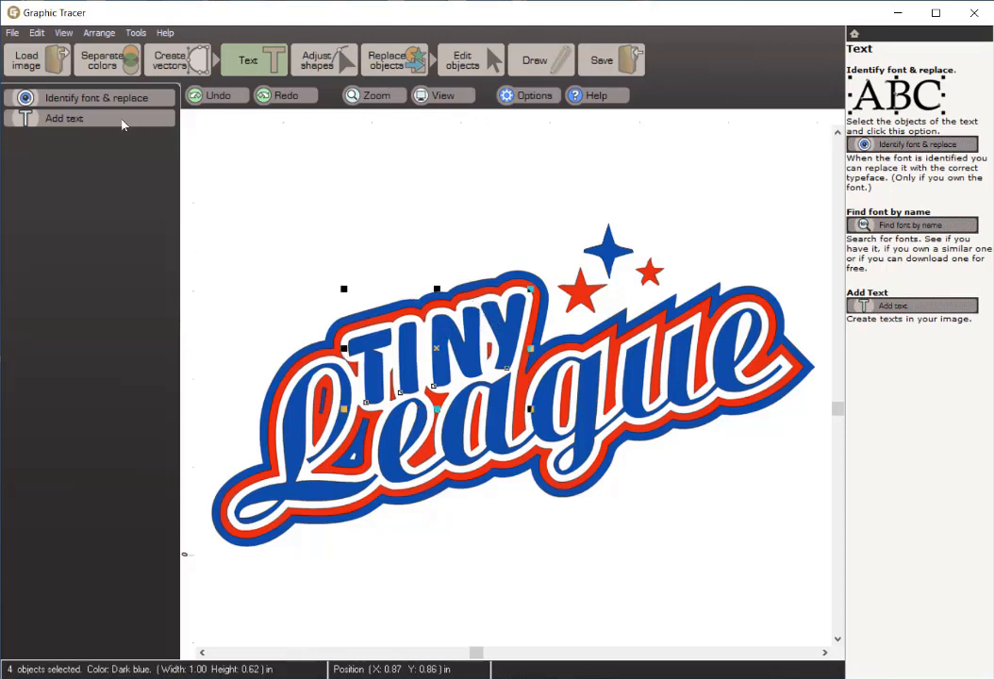
left_click(63, 102)
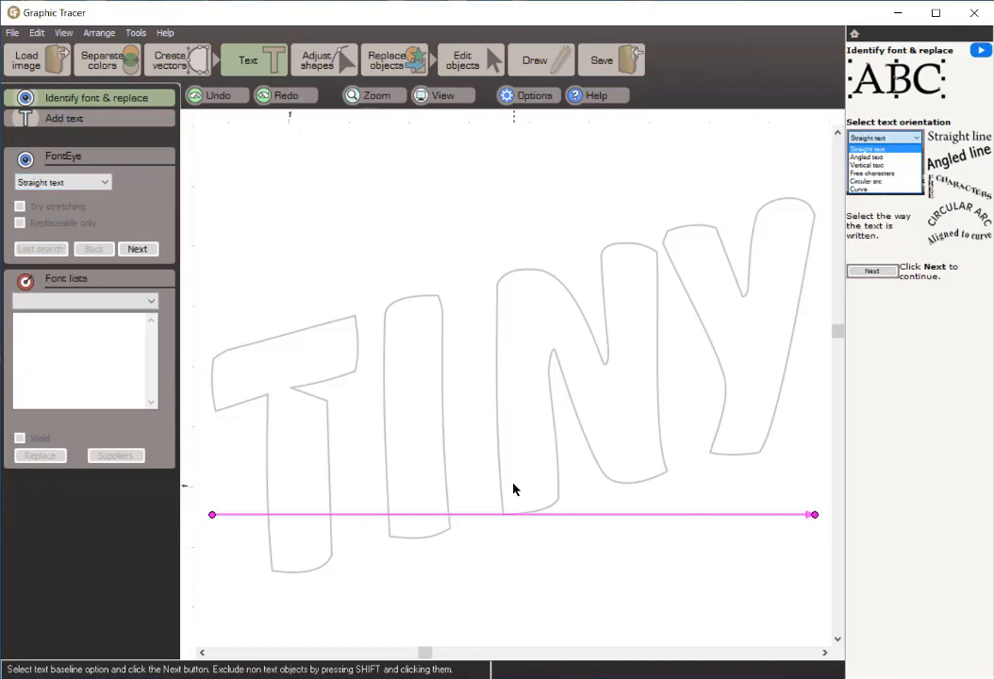
Step: Set the text orientation to Angled text and continue to the letter check
left_click(105, 183)
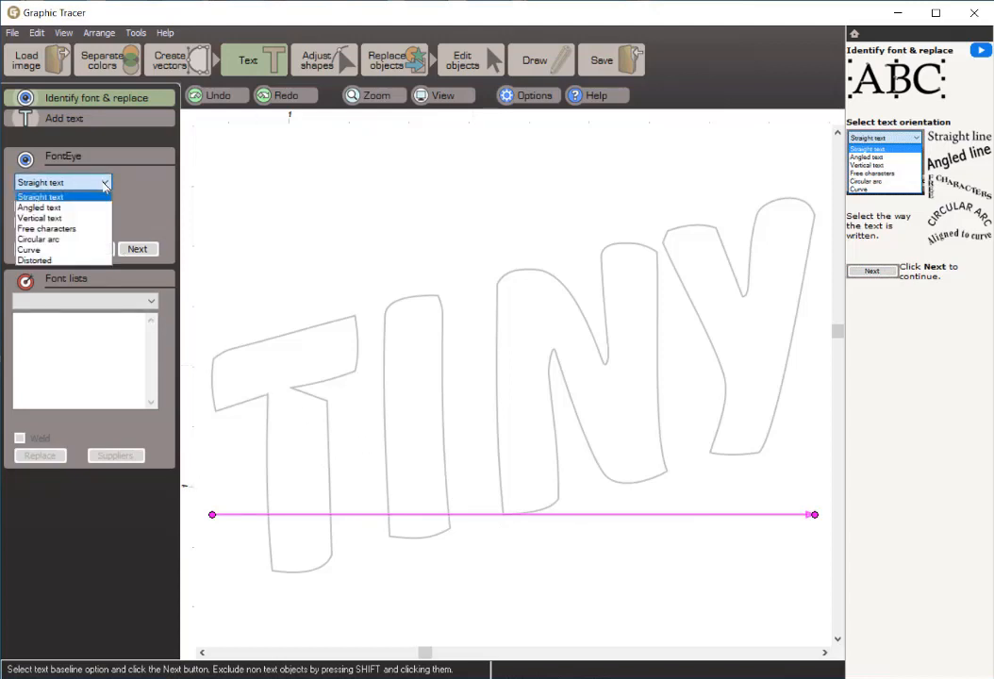
left_click(57, 208)
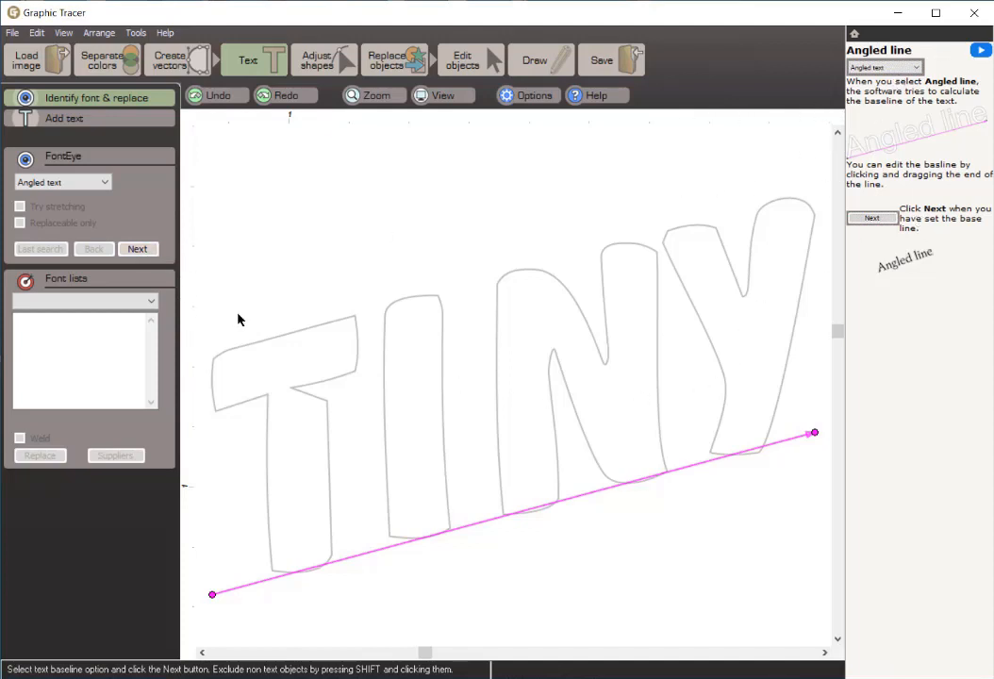
left_click(133, 251)
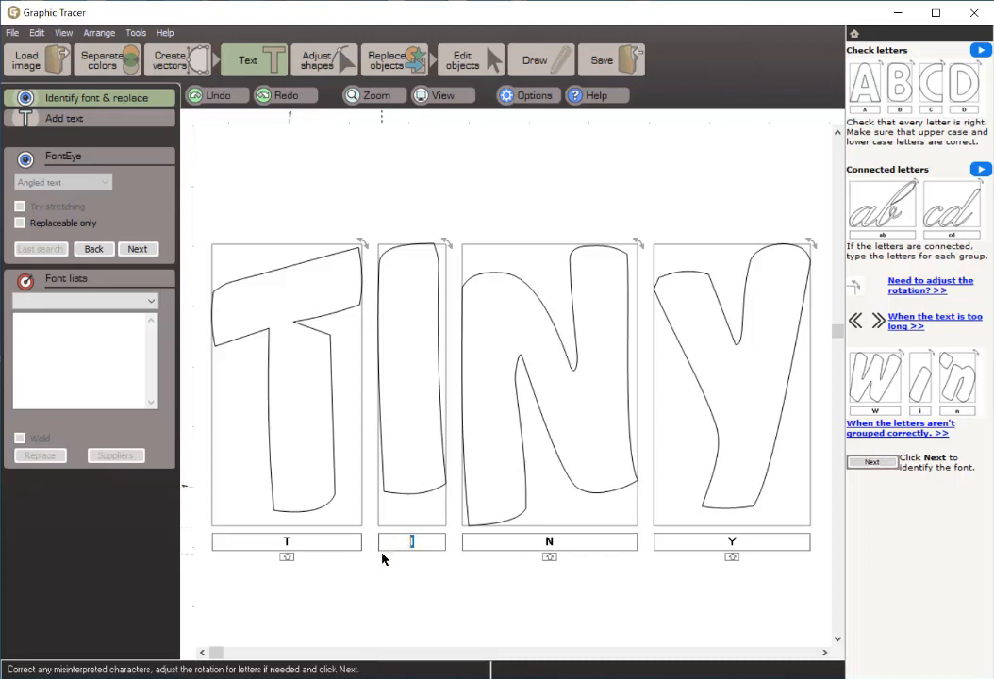
Step: Enter the second letter as an uppercase I and run the font identification for TINY
type("I")
left_click(415, 555)
type("1")
double_click(425, 542)
type("I")
left_click(138, 249)
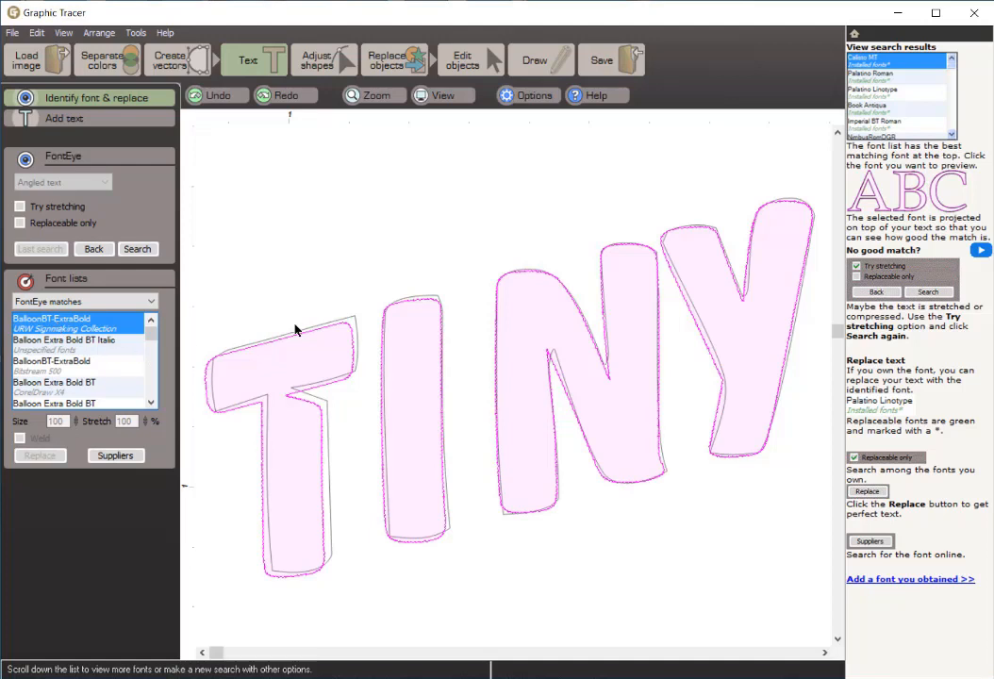
Step: Preview the Balloon Extra Bold variants from the font matches over TINY, down to Balloon Extra Bold from Corel 9 fonts
key("Down")
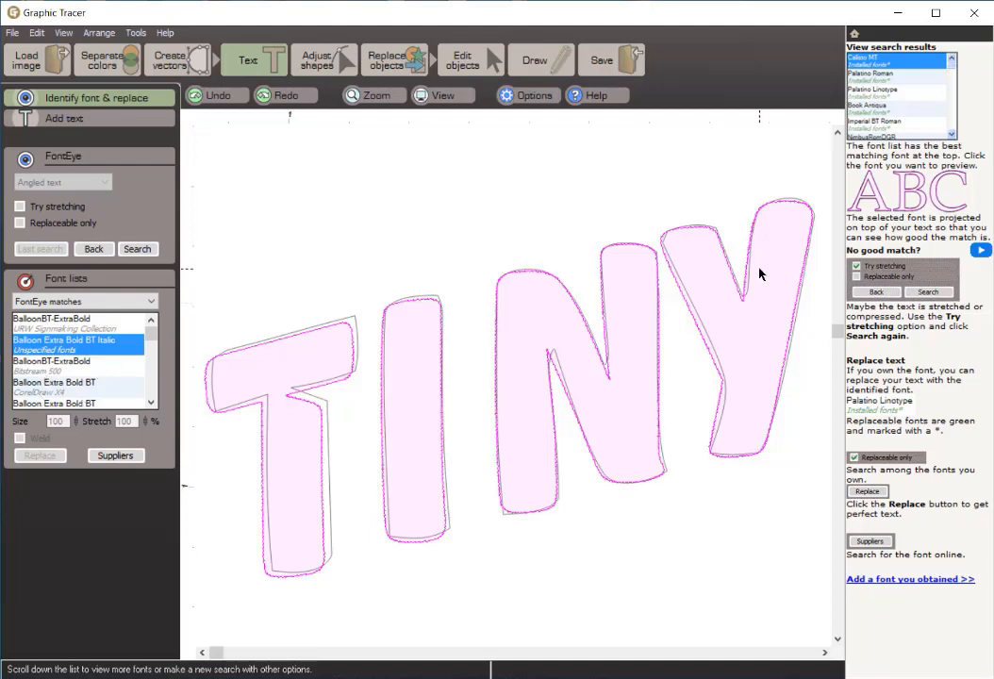
key("Down")
key("Down")
key("Down")
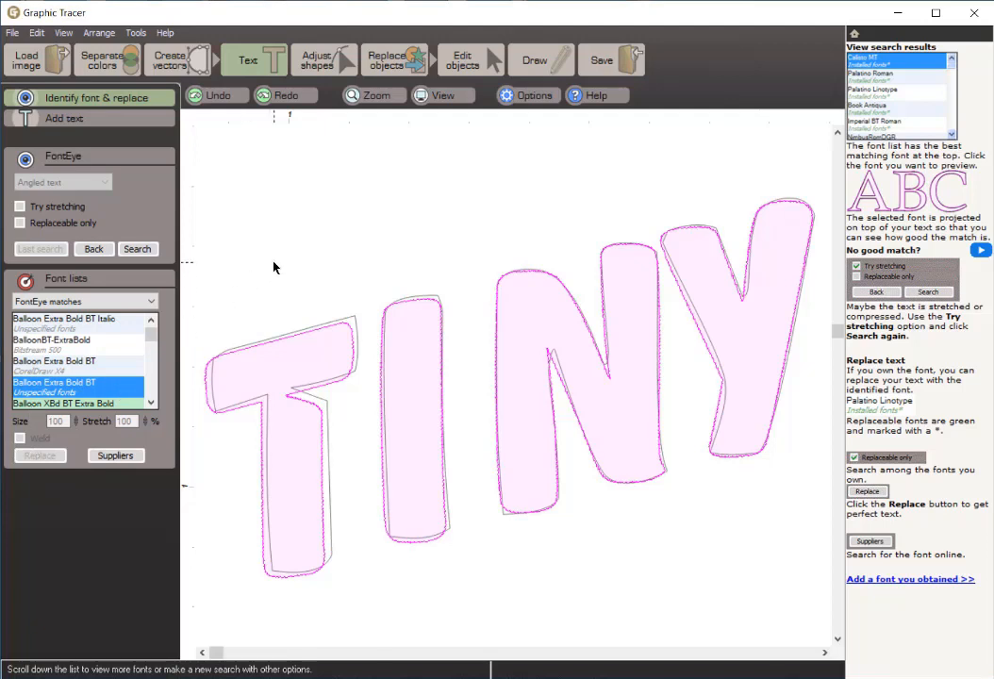
key("Down")
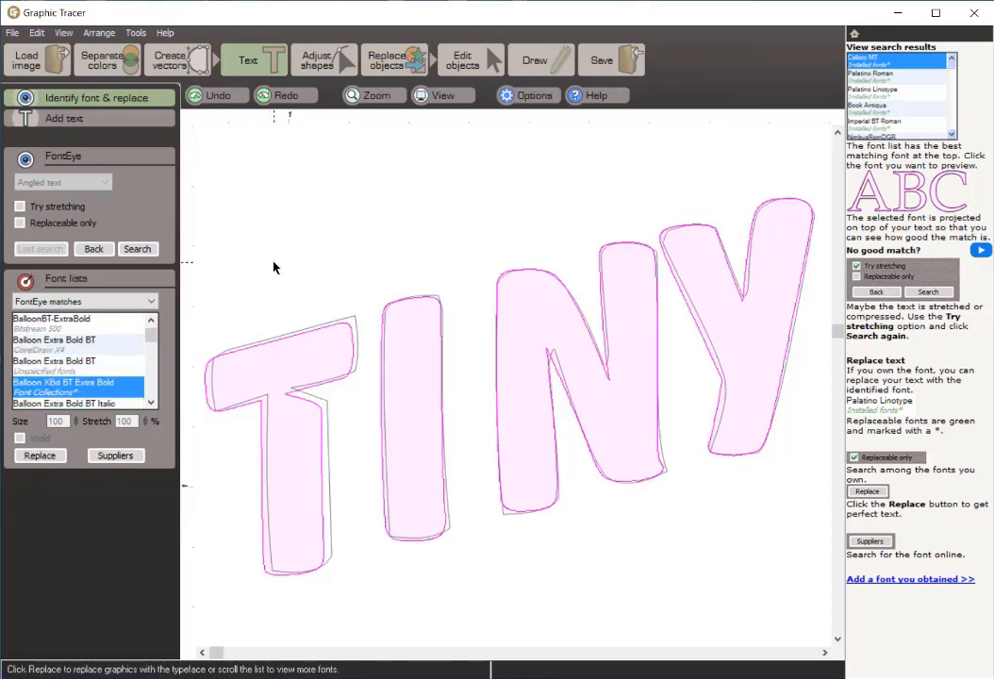
left_click(151, 403)
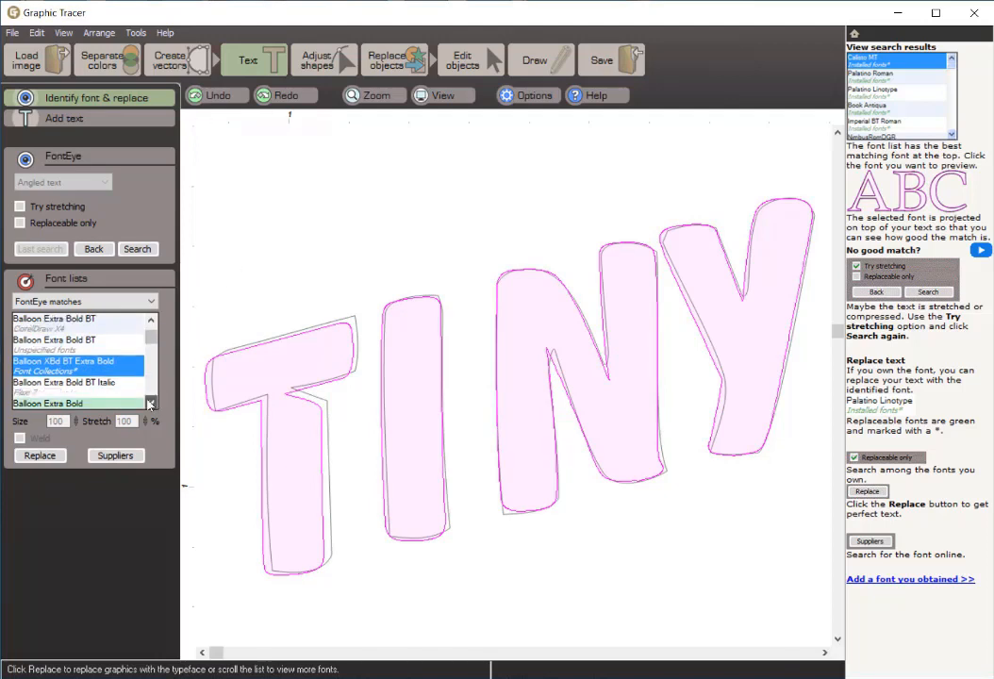
left_click(151, 403)
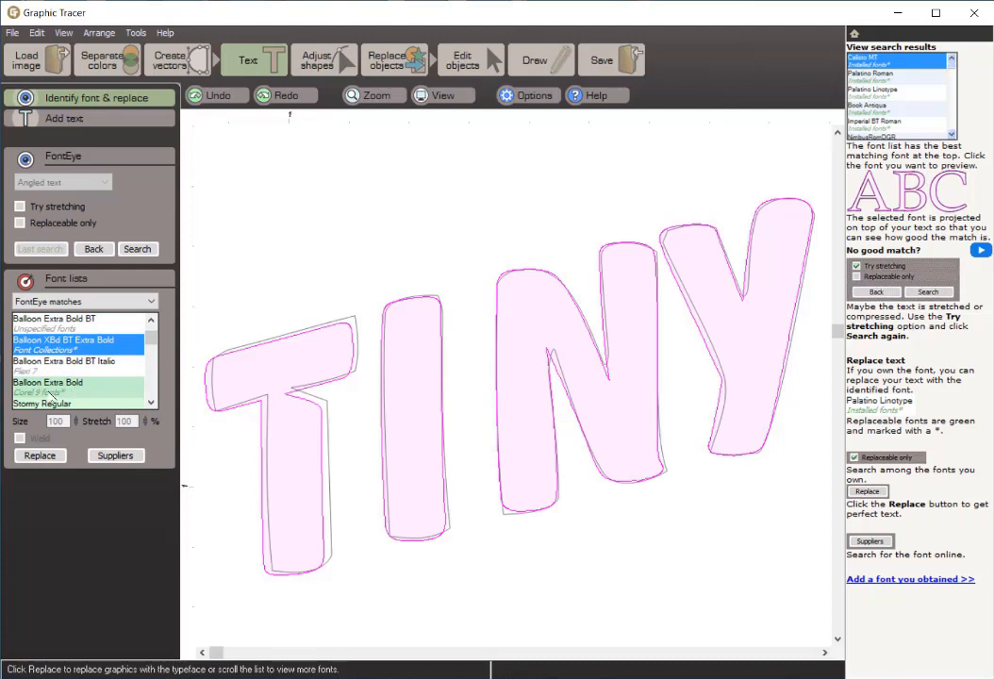
left_click(114, 398)
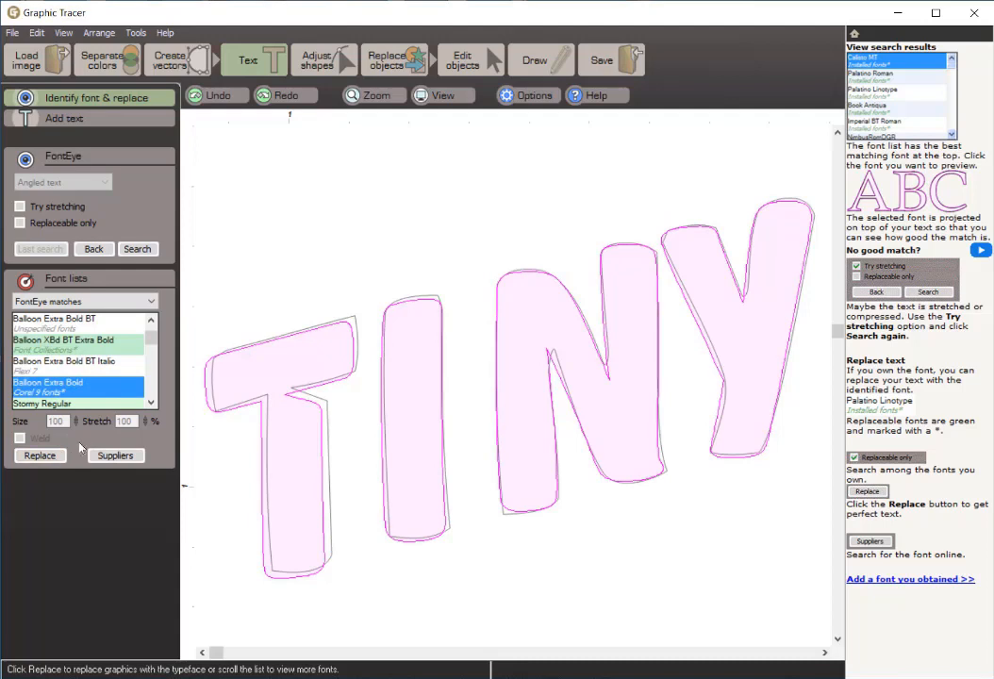
Step: Preview both Stormy Regular versions, ActivaCapsSSi Regular and Batavin Regular over the traced TINY outlines
left_click(151, 403)
left_click(151, 403)
left_click(151, 403)
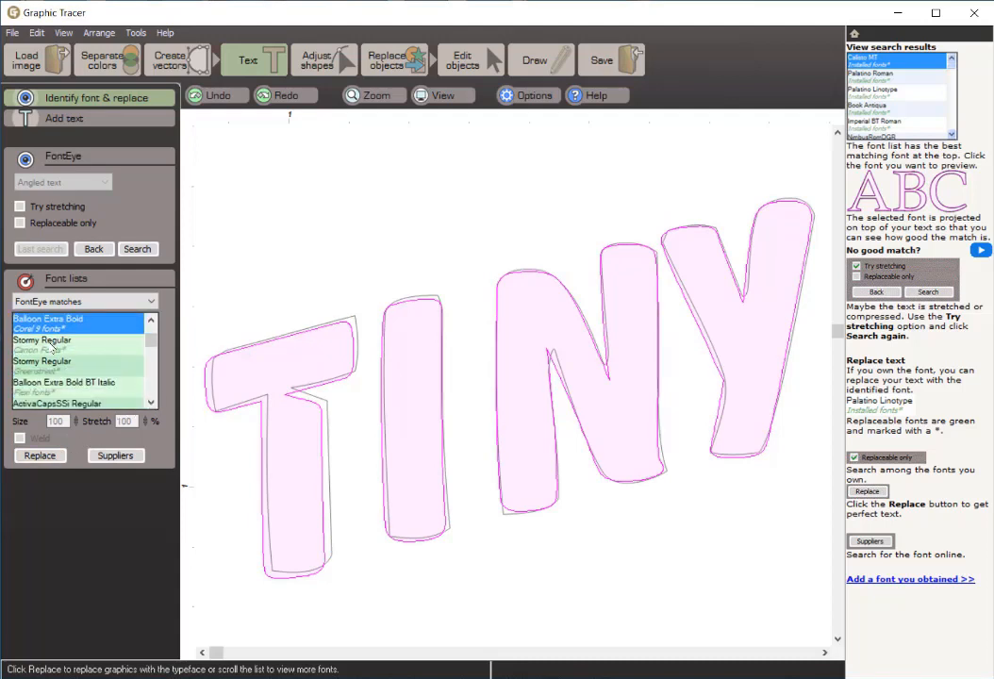
left_click(52, 345)
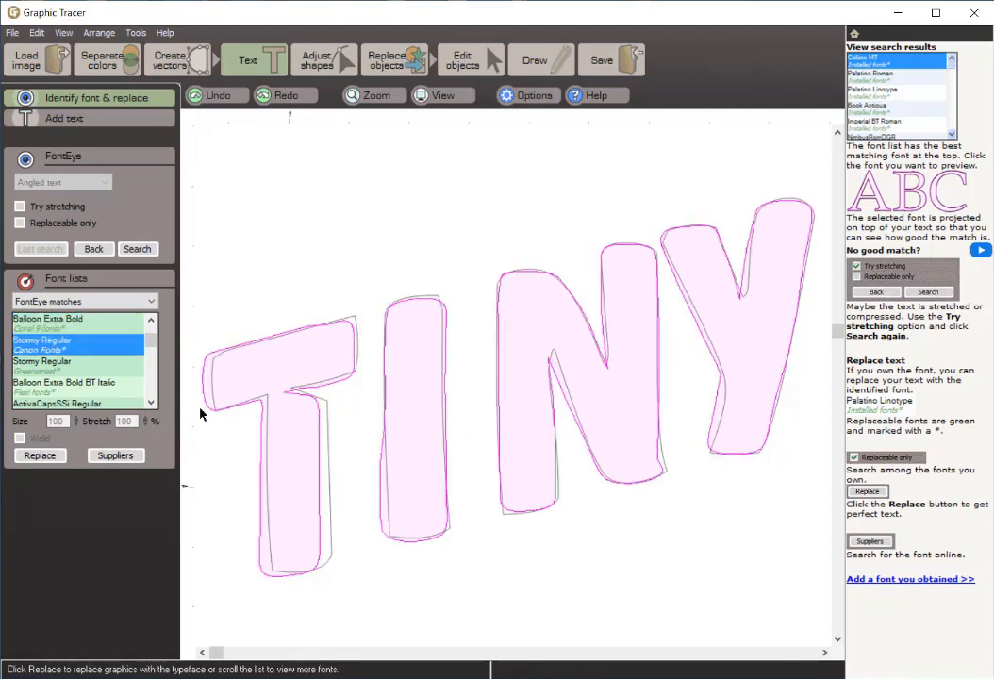
left_click(45, 362)
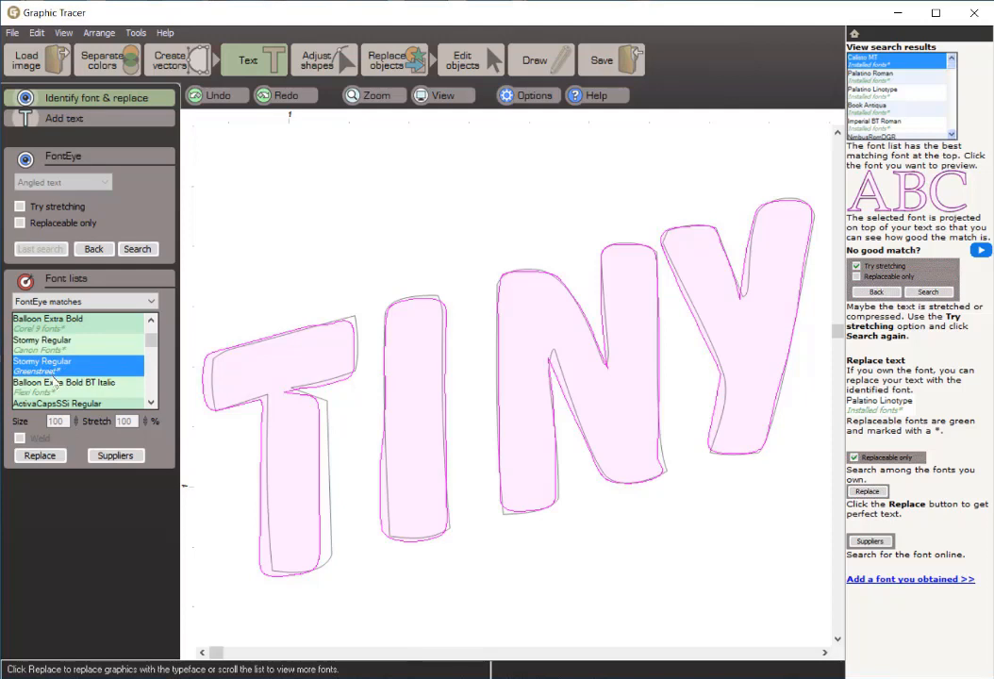
scroll(55, 382, "down", 1)
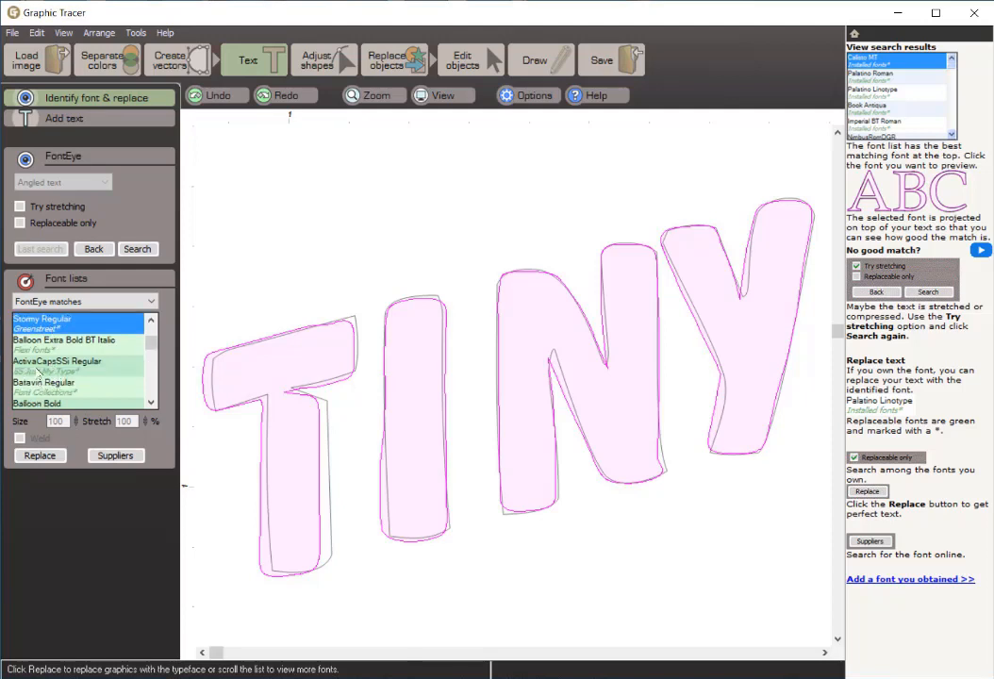
left_click(40, 367)
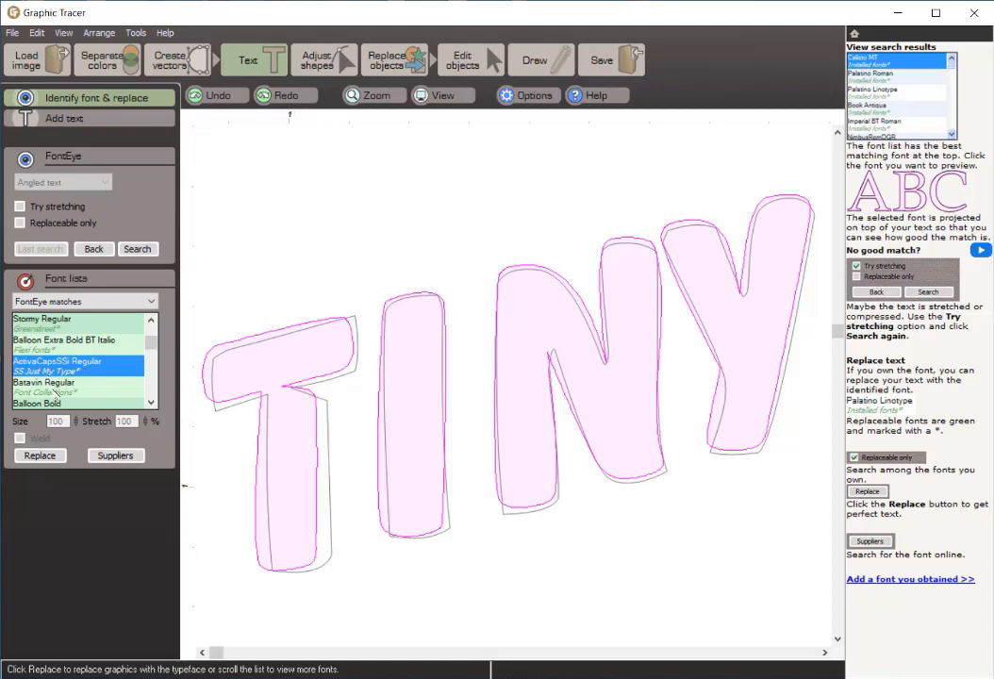
left_click(55, 389)
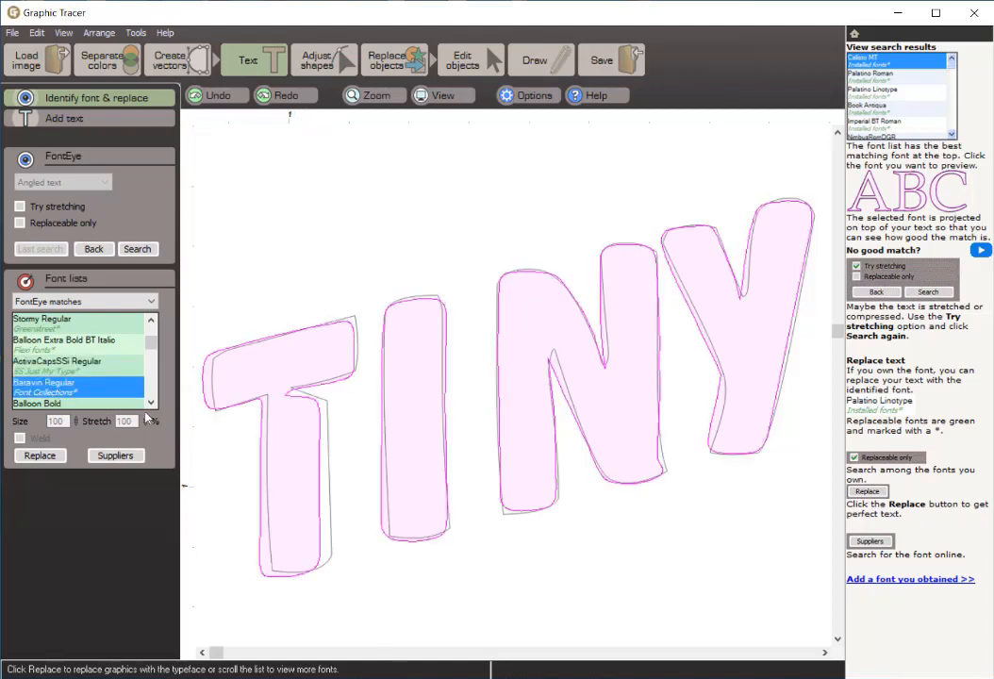
Step: Compare the matches from Balloon Bold through Bazooka Regular, Balloonist SF Bold, Stormy and HowzatDisplayCapsSSK to Collection #70559 against the TINY outlines
scroll(113, 401, "down", 1)
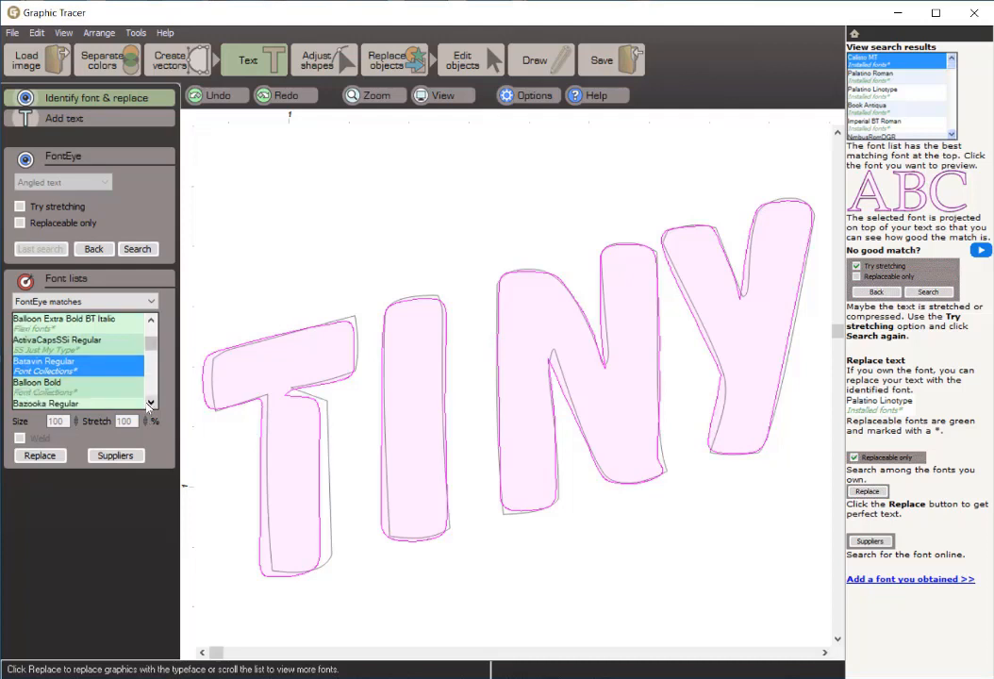
left_click(83, 389)
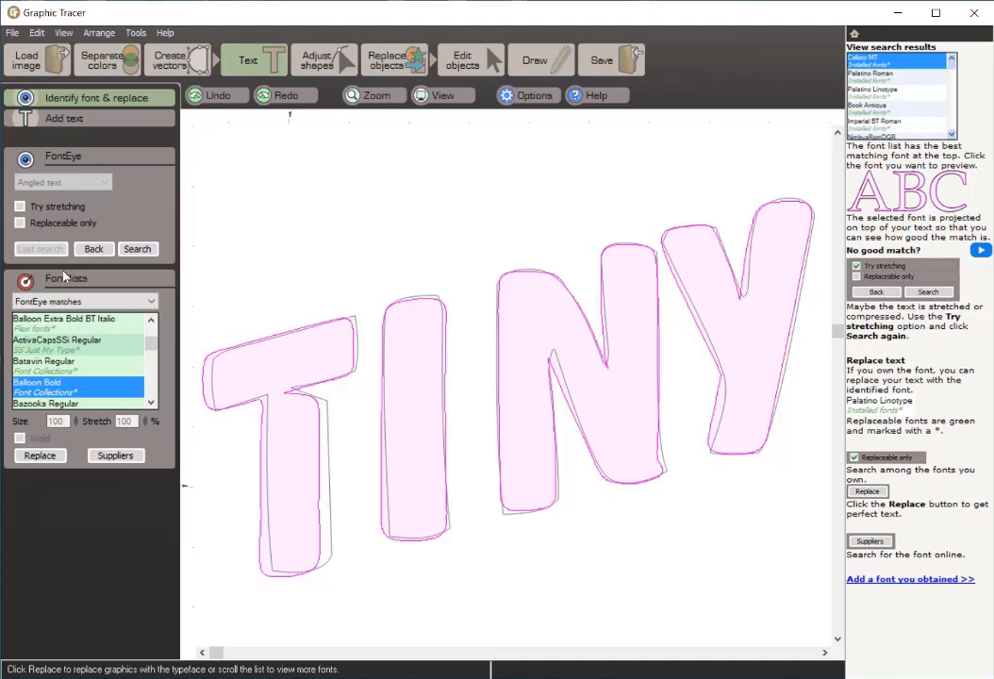
key("Down")
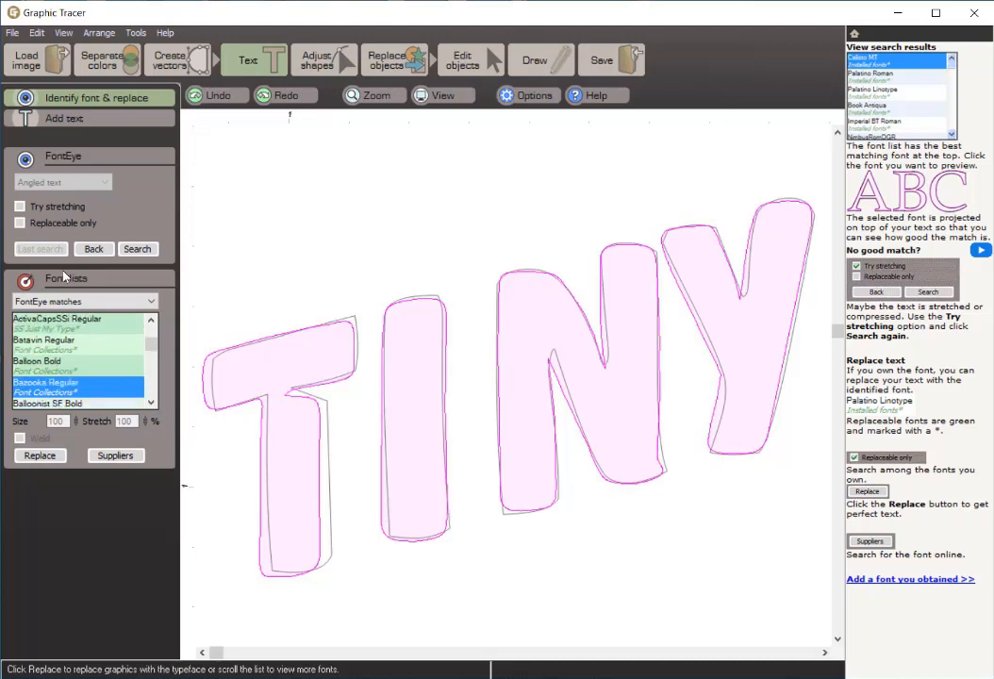
key("Down")
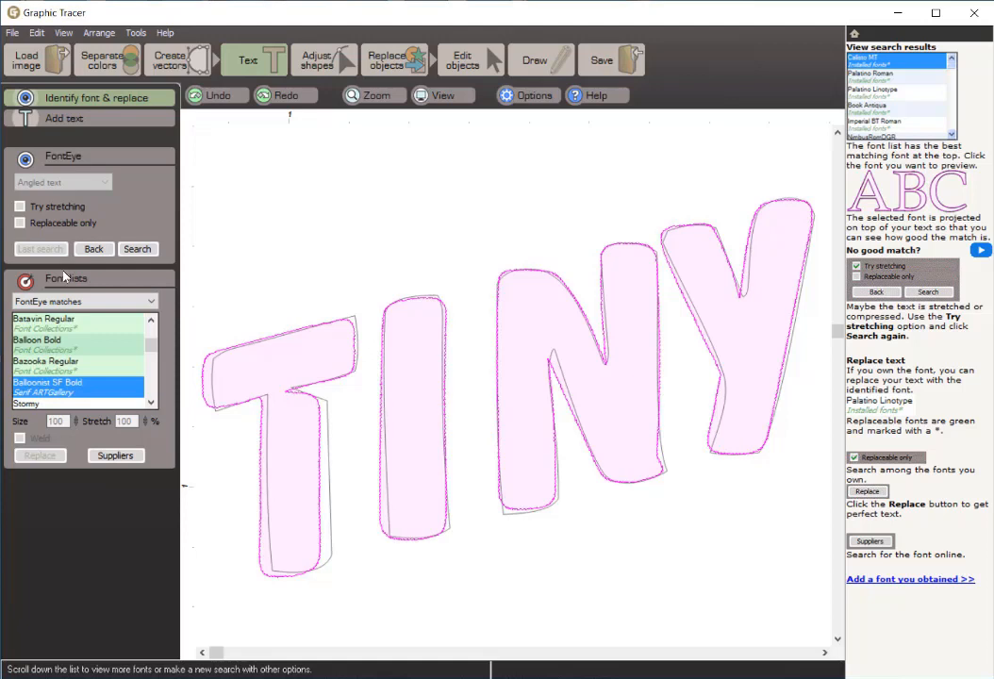
key("Down")
key("Down")
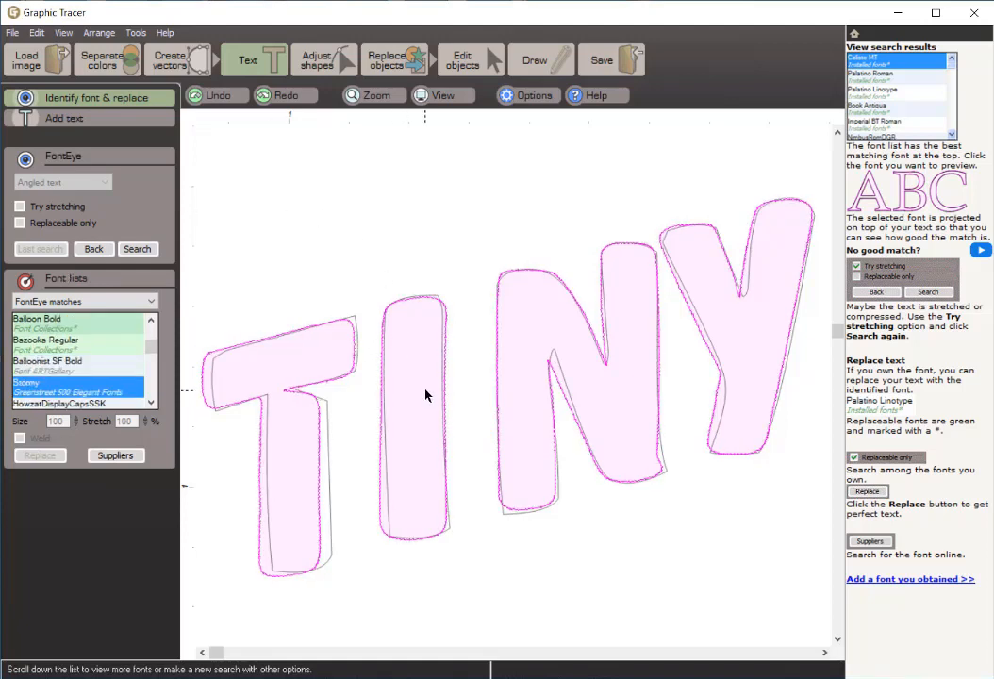
key("Down")
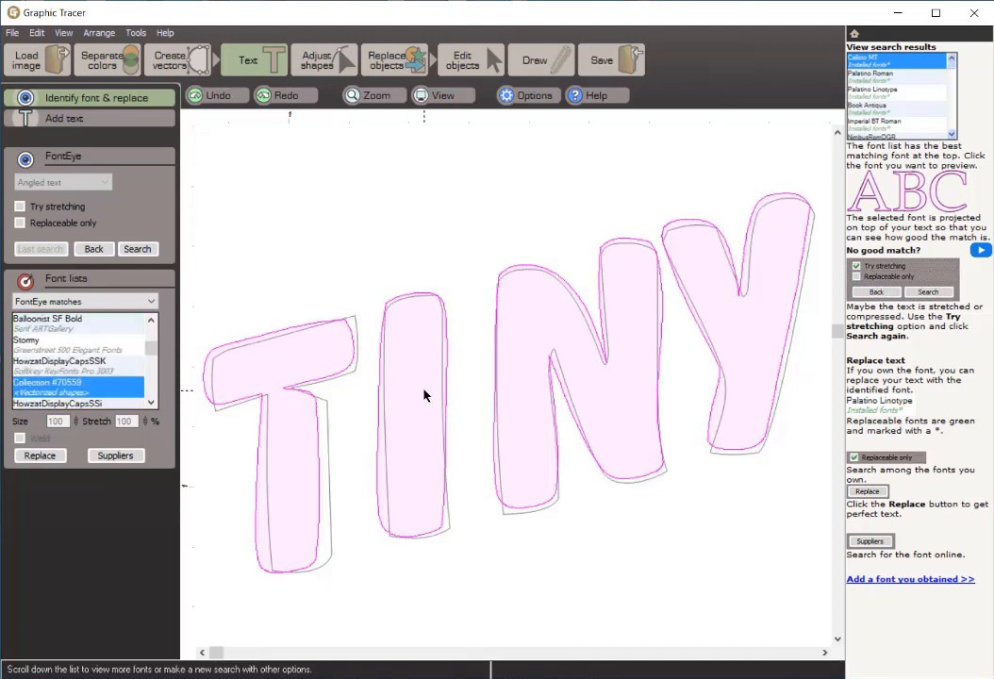
key("Up")
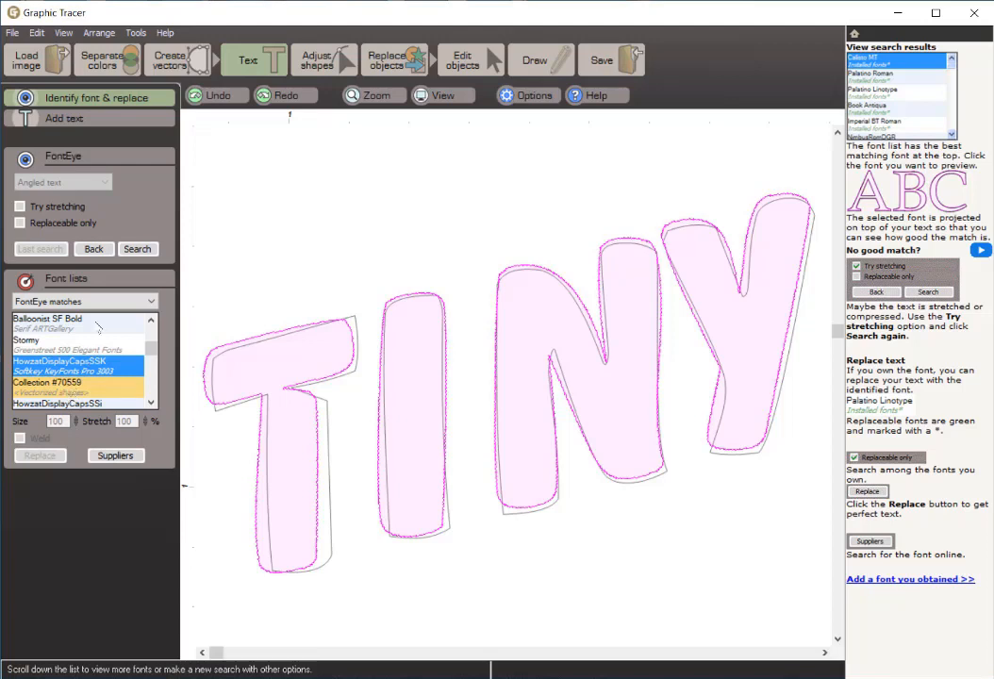
left_click(59, 392)
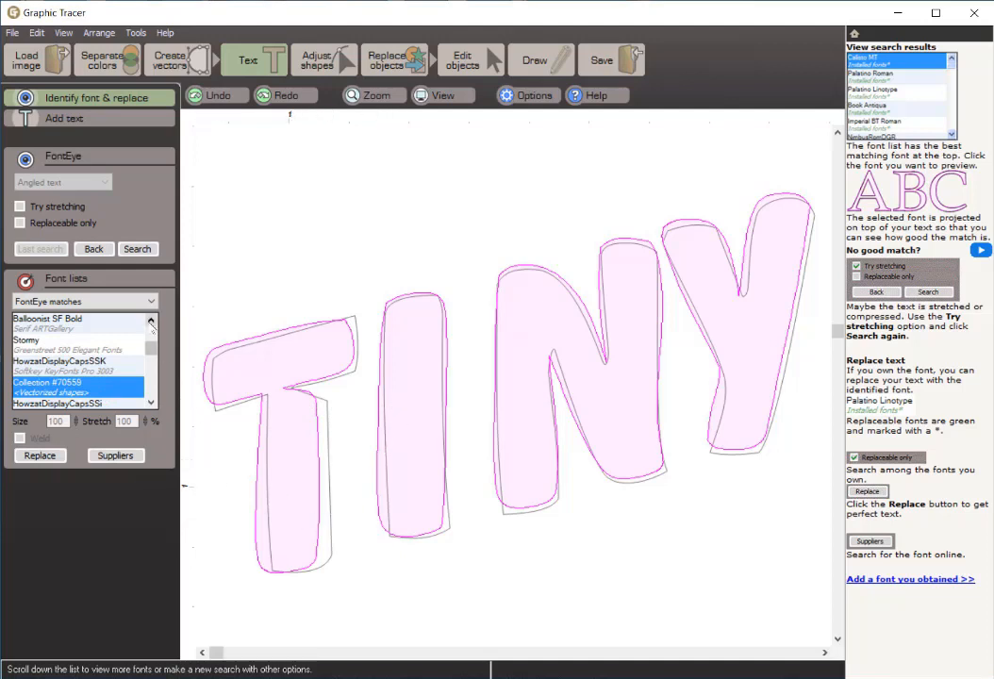
Step: Return to Balloon Extra Bold from Corel 9 fonts and select it as the match for TINY
left_click(150, 322)
left_click(151, 321)
left_click(151, 322)
left_click(151, 321)
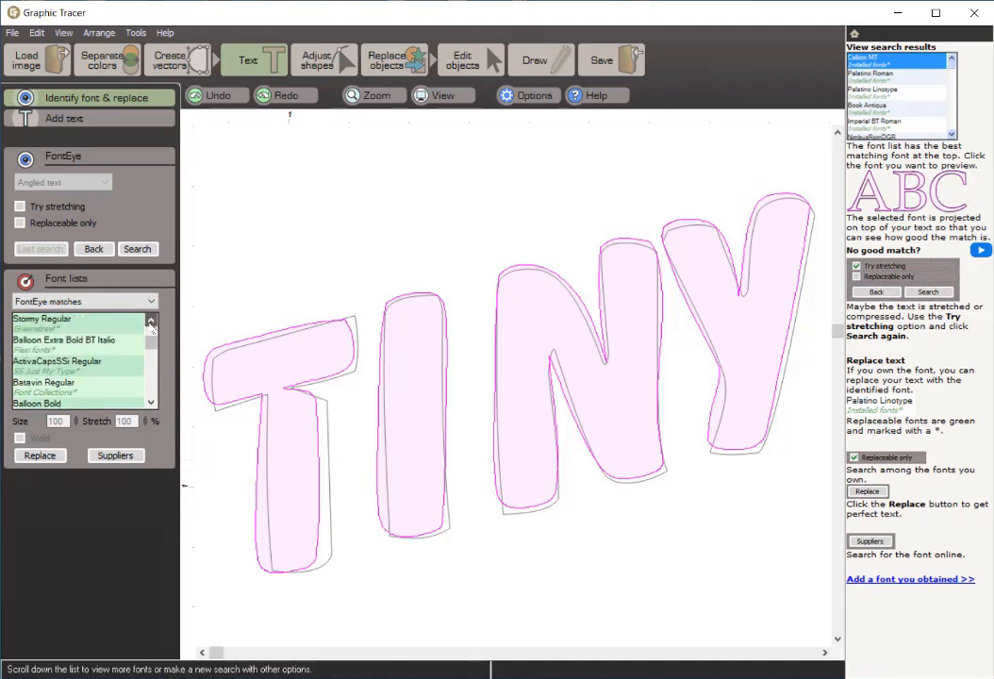
left_click(151, 321)
left_click(151, 322)
left_click(151, 322)
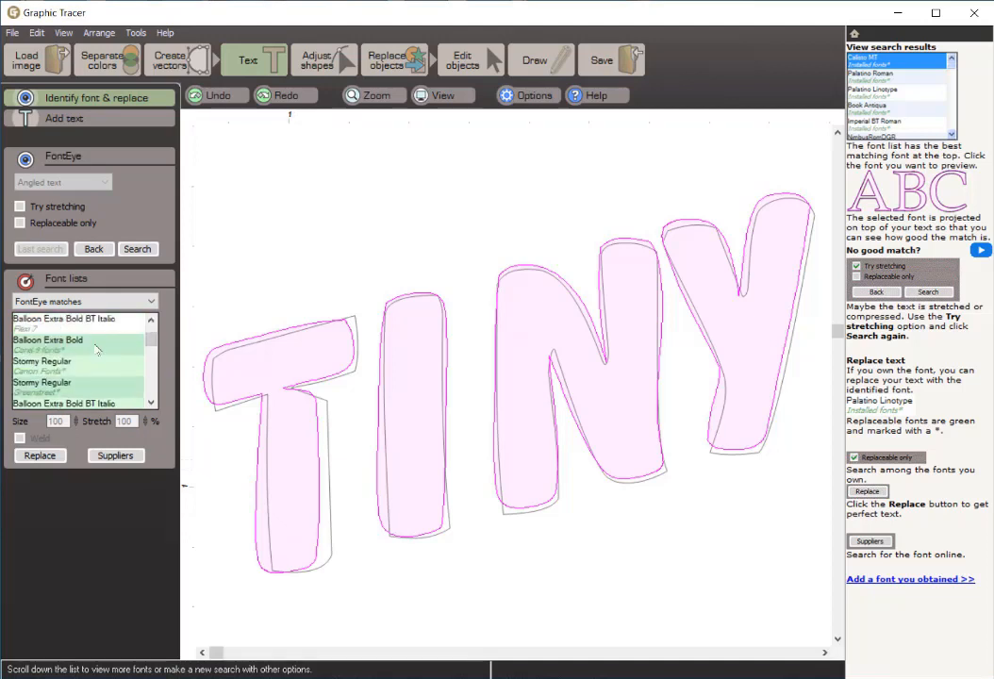
left_click(26, 347)
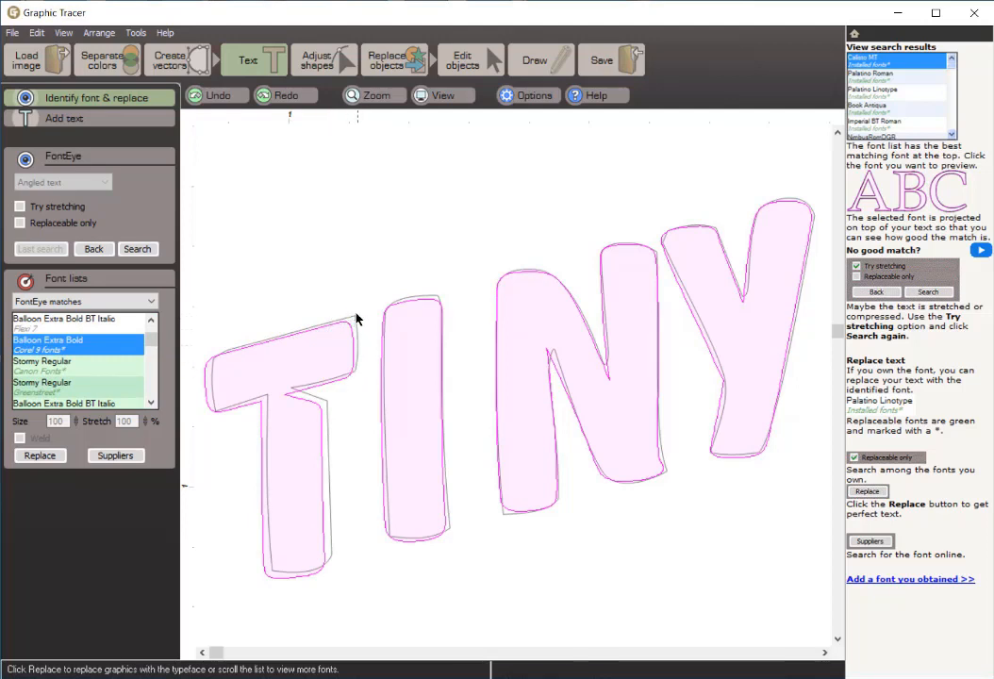
Step: Nudge the projected T right and up and the I up onto their traced outlines, and replace the TINY lettering with the font
left_click(317, 371)
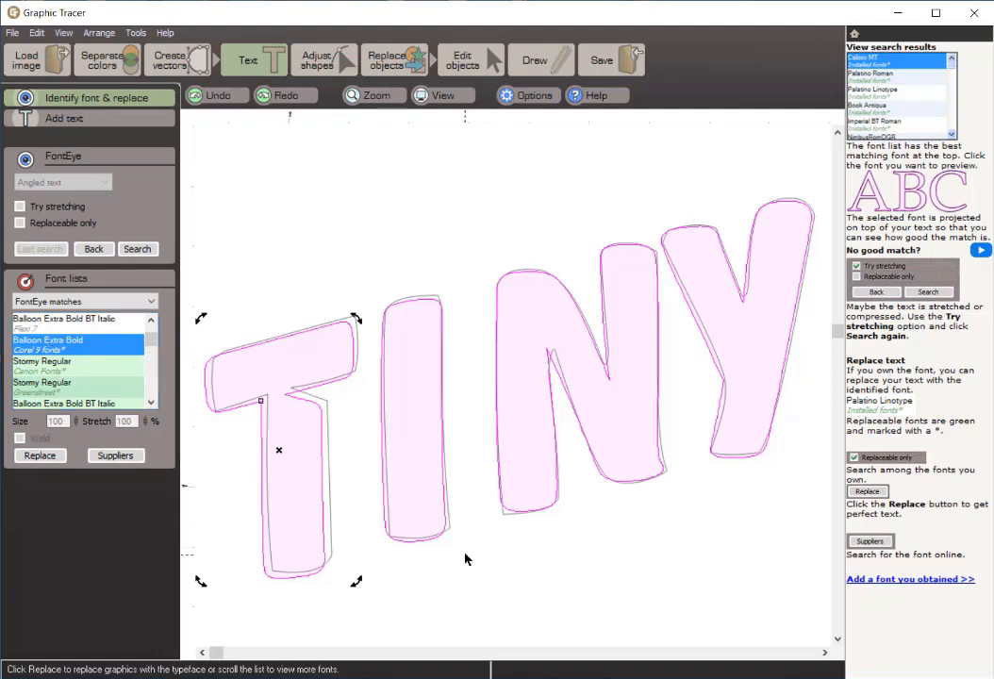
key("Right")
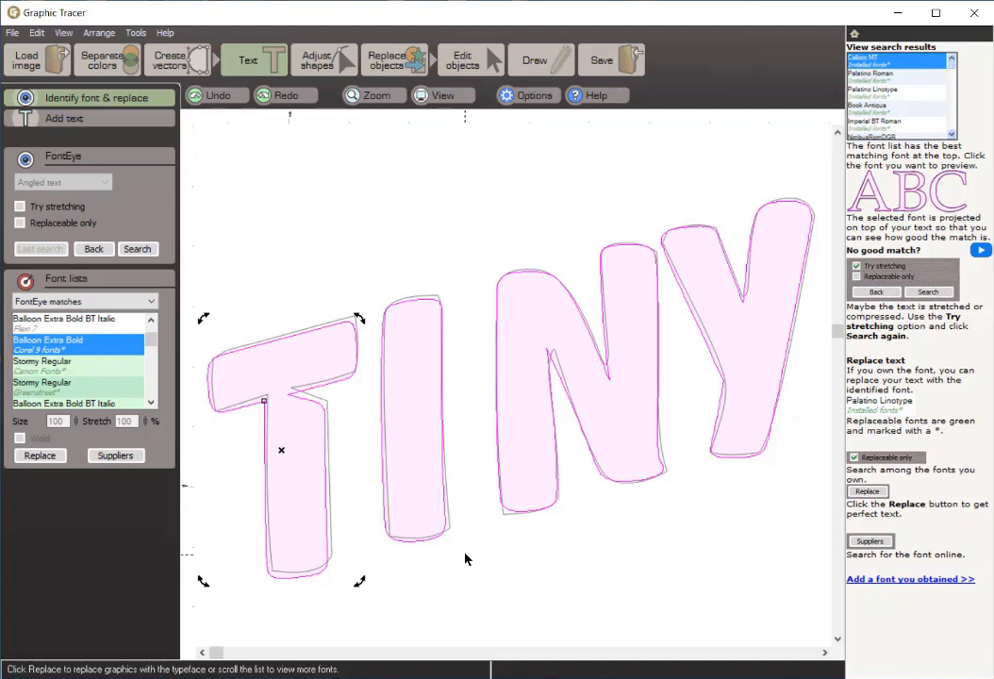
key("Up")
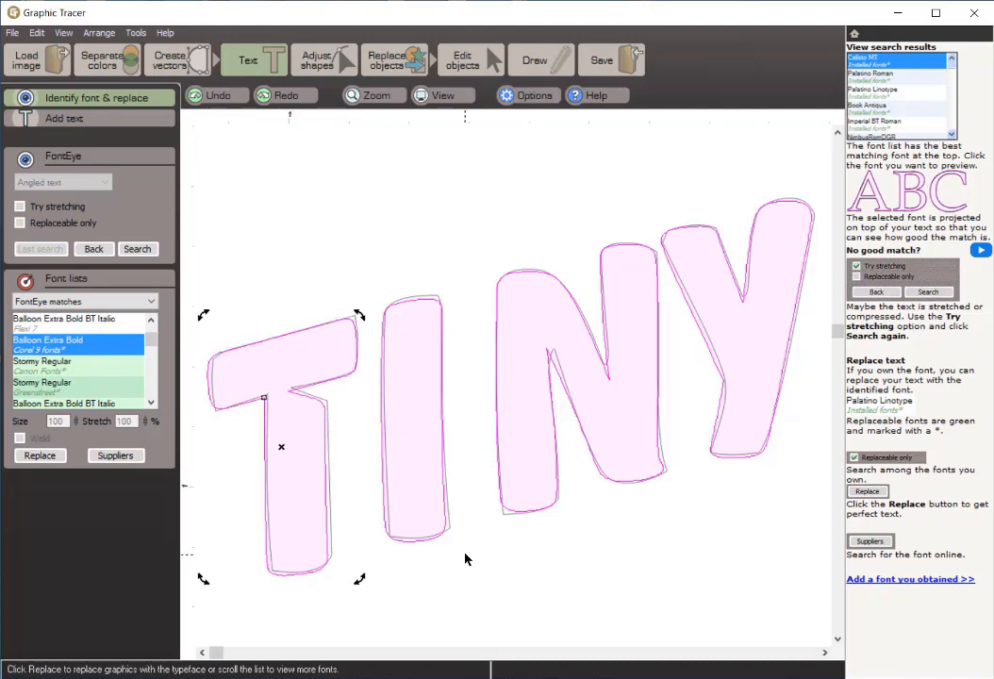
key("Right")
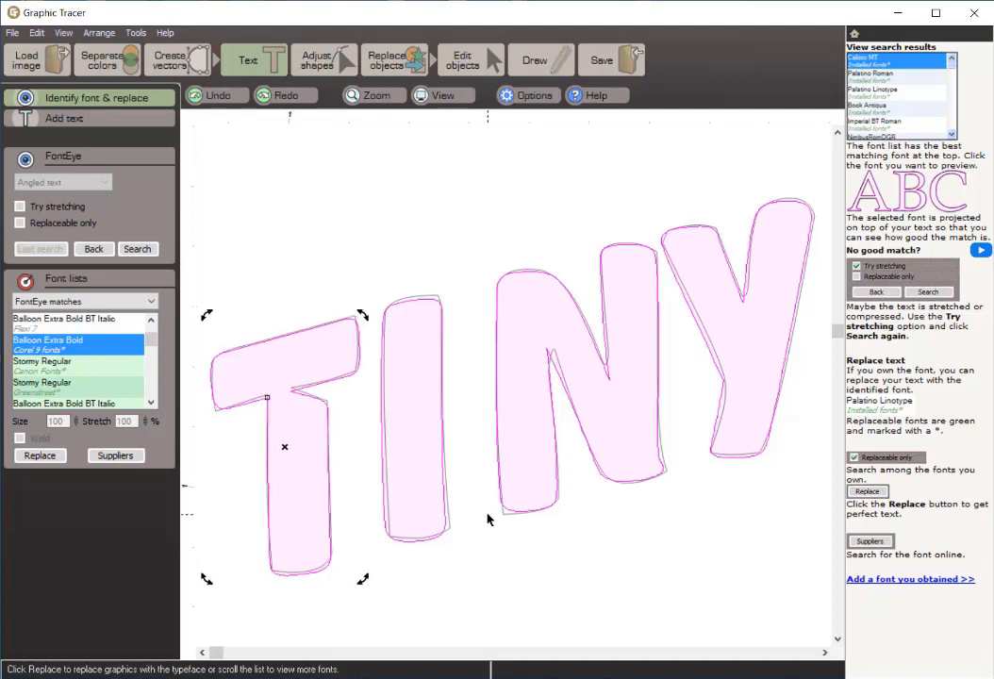
left_click(413, 494)
key("Up")
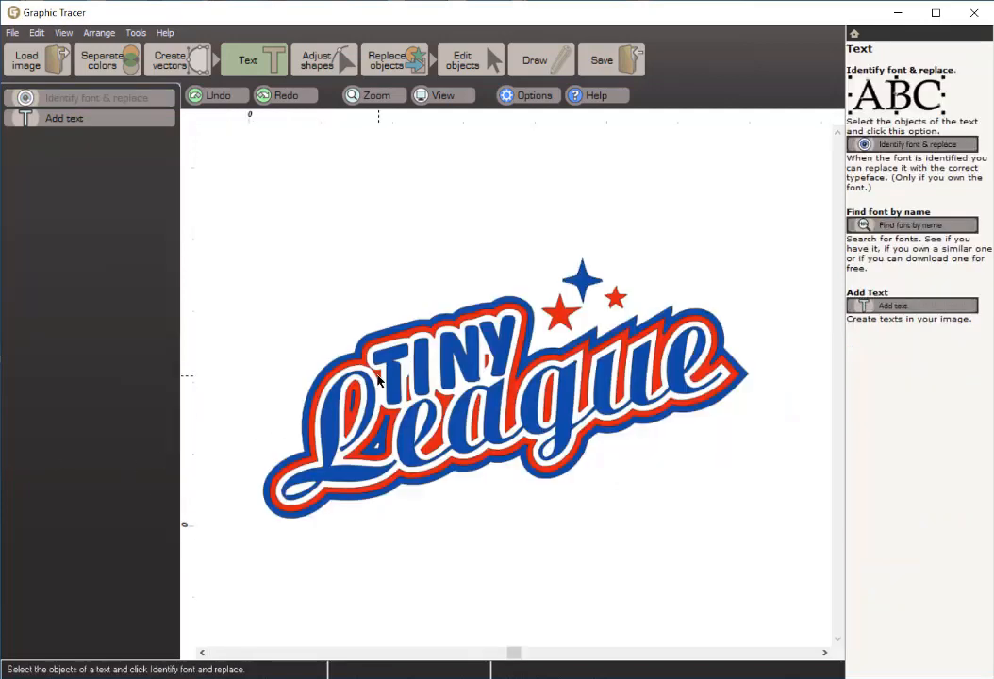
Step: Undo and redo the font replacement to compare the traced and replaced TINY letters up close
scroll(515, 388, "up", 5)
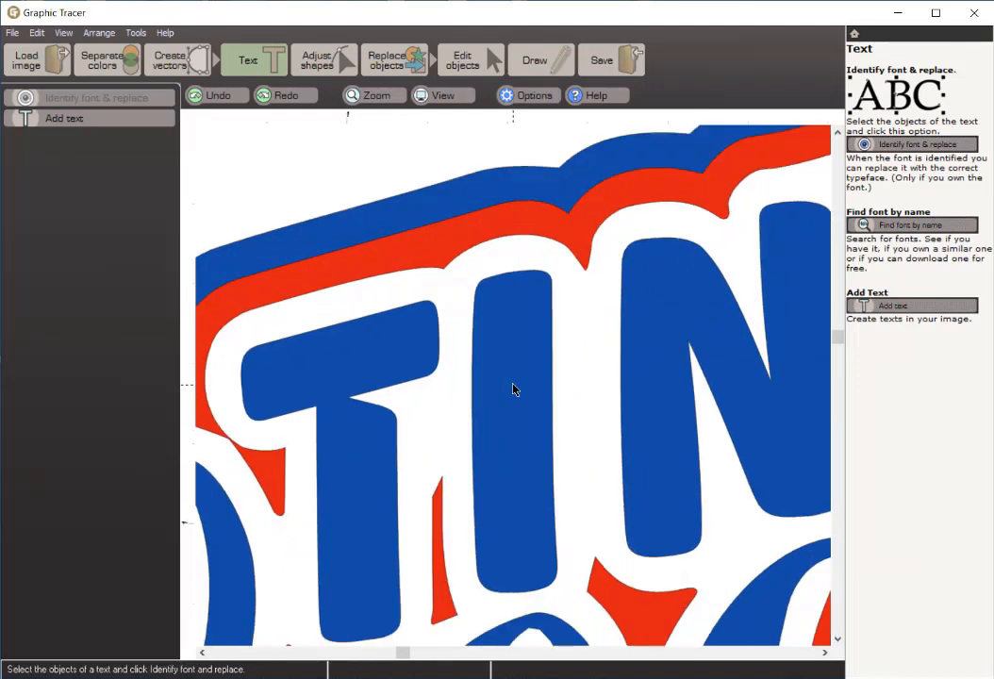
left_click(210, 97)
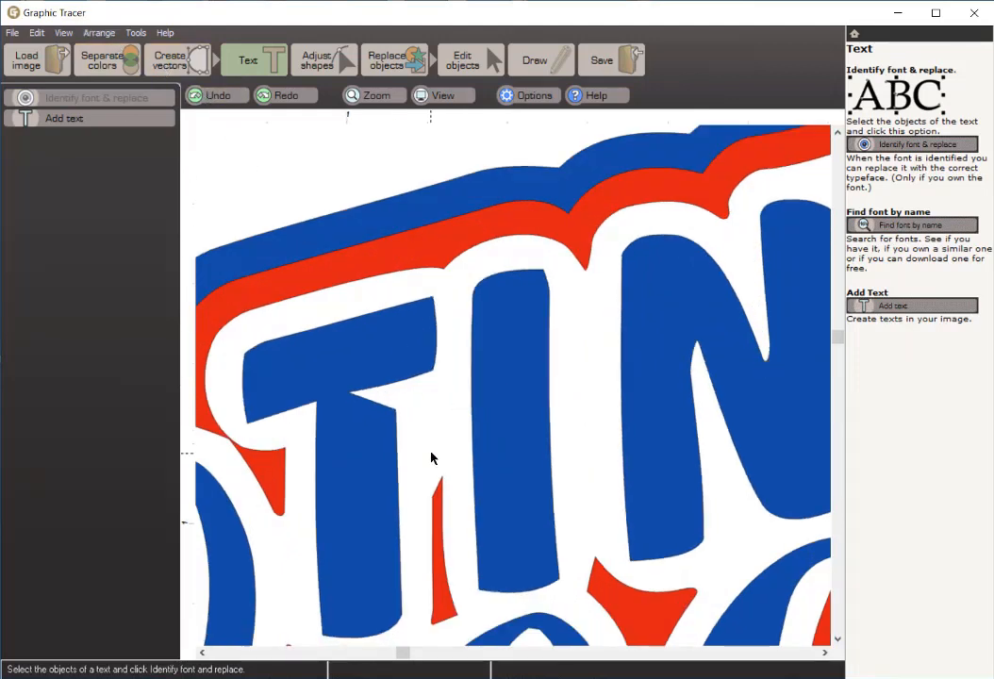
left_click(281, 96)
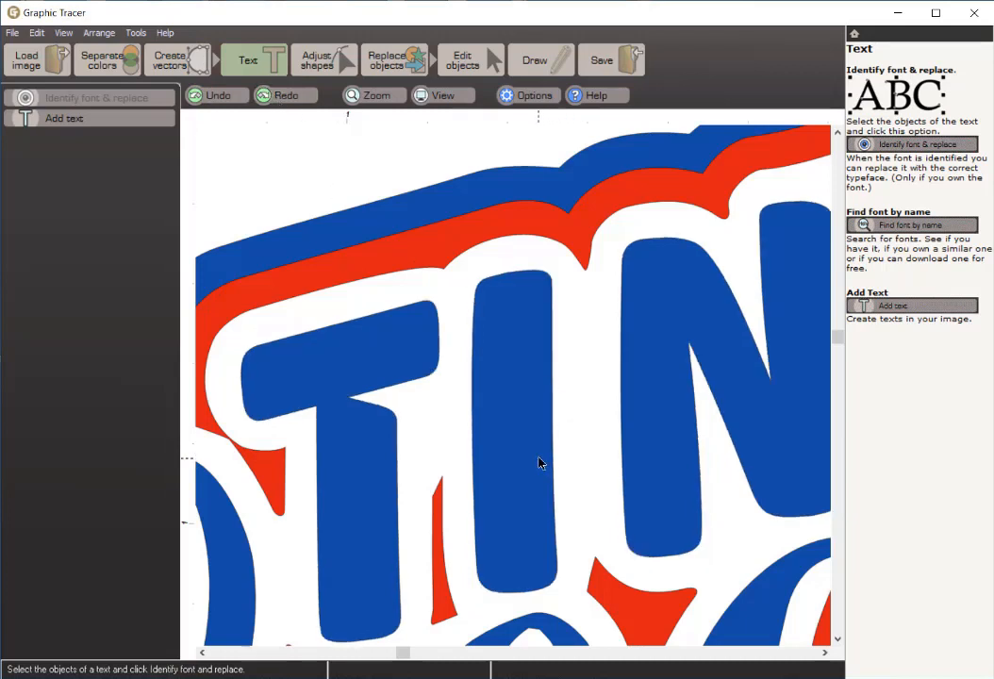
Step: Select the blue letter objects of the word League, starting with the L and e
scroll(540, 462, "down", 4)
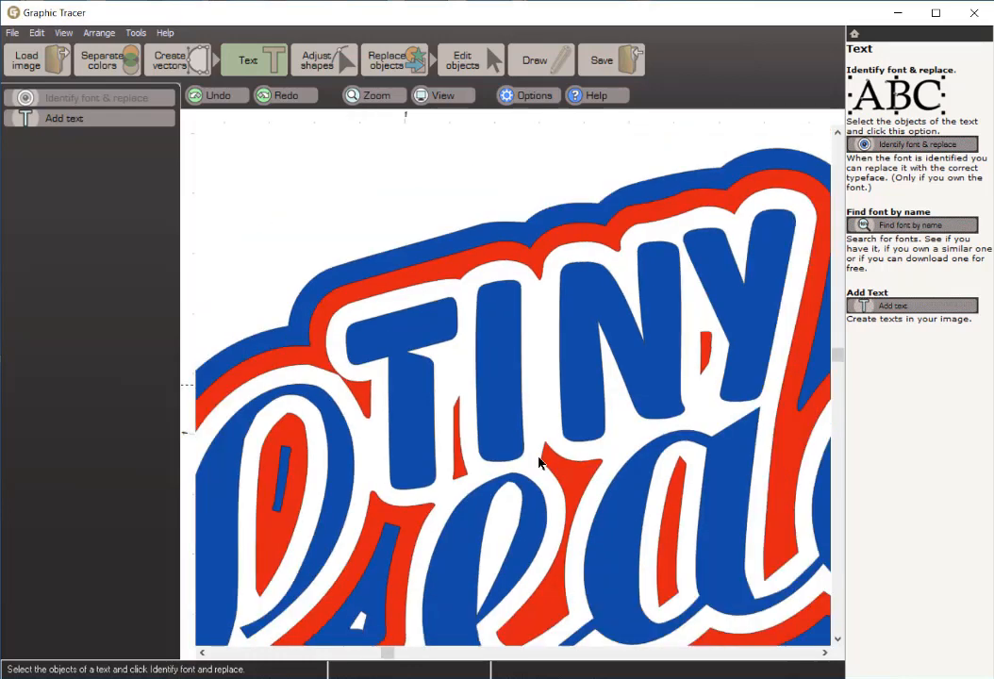
scroll(540, 462, "down", 2)
scroll(539, 463, "up", 2)
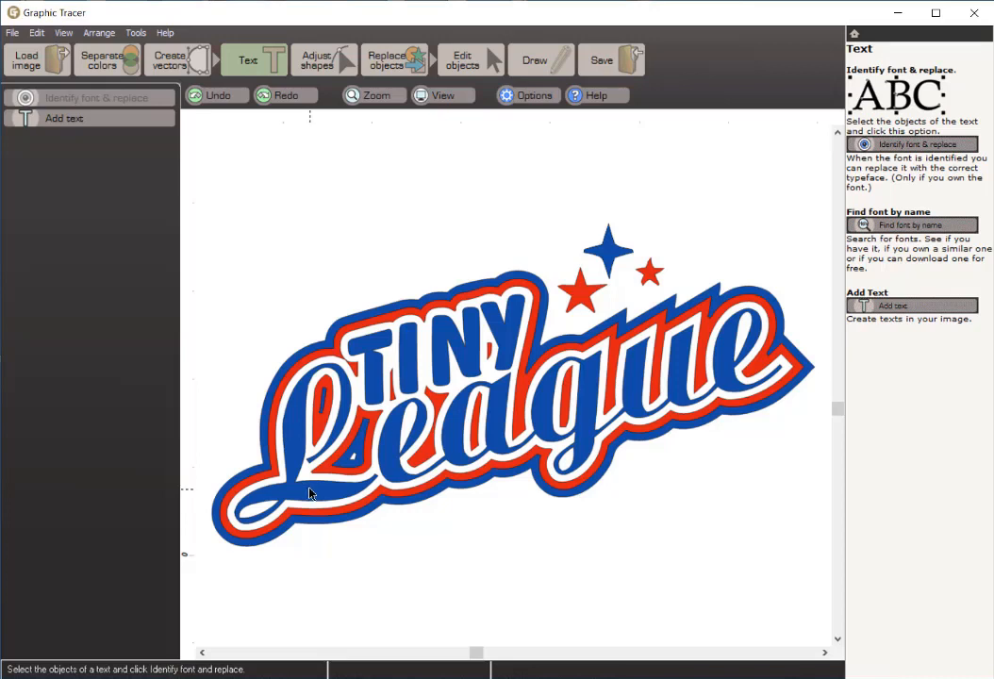
left_click(310, 492)
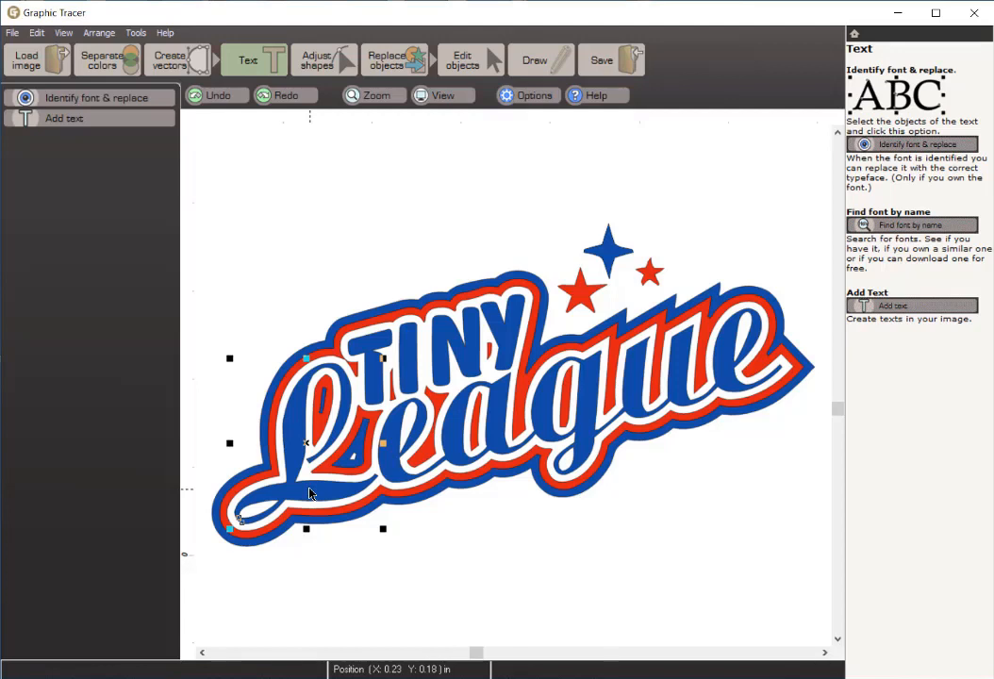
left_click(395, 469, "shift")
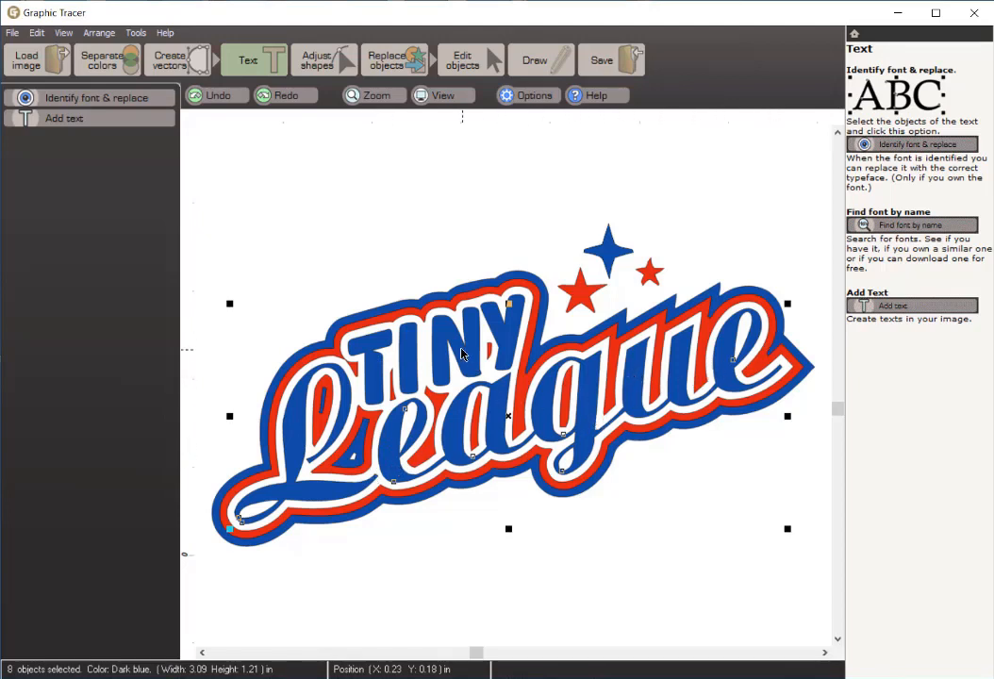
Step: Start identifying the font of the selected League letters, using the angled text orientation with its calculated baseline
left_click(109, 98)
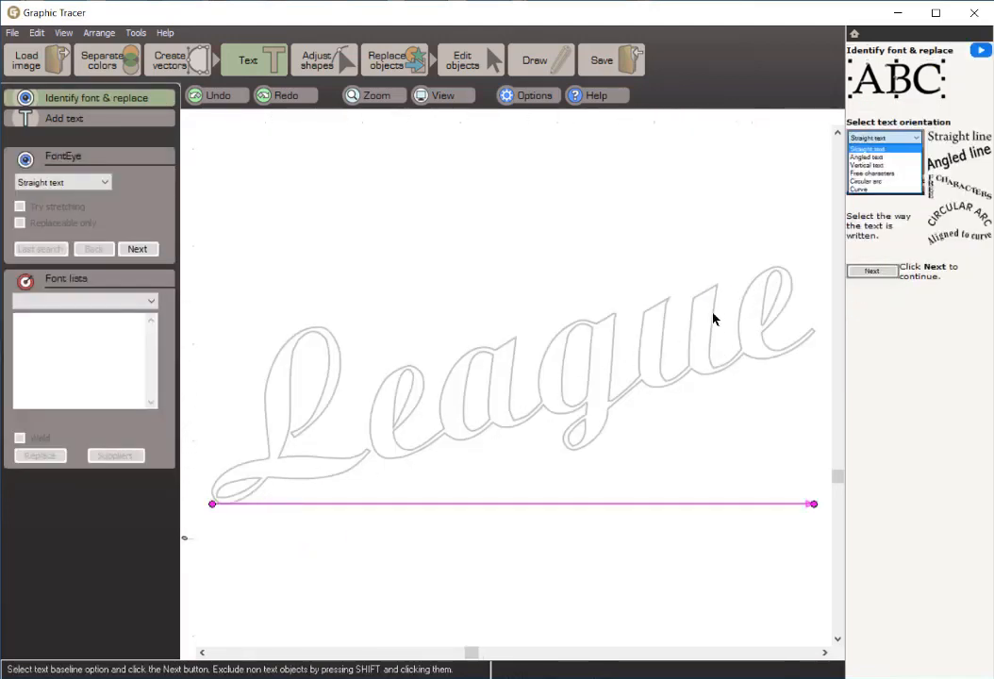
left_click(106, 183)
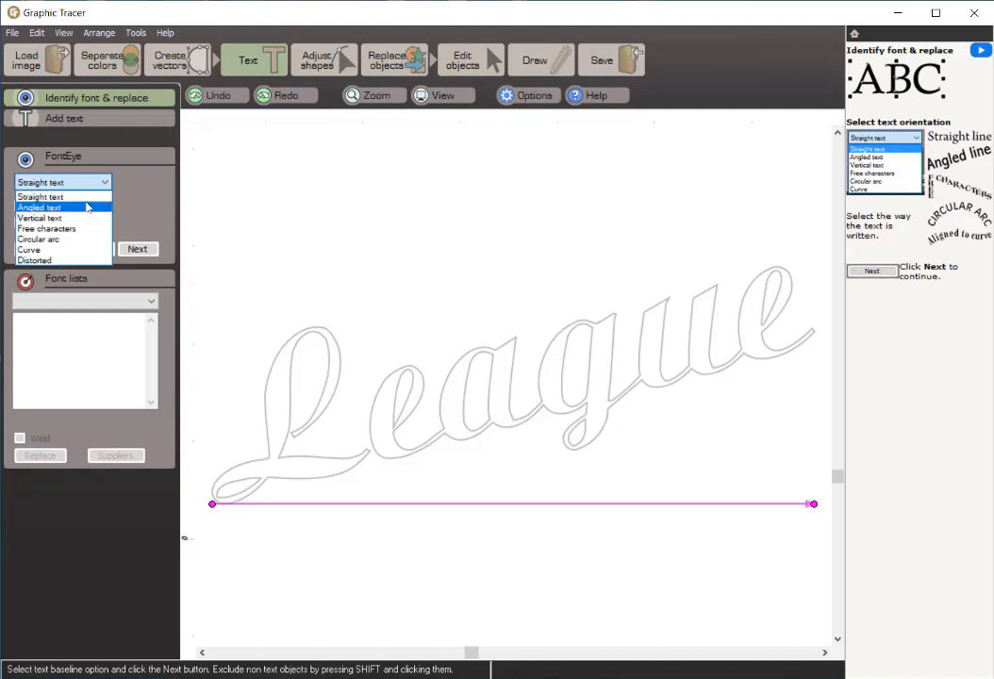
left_click(88, 206)
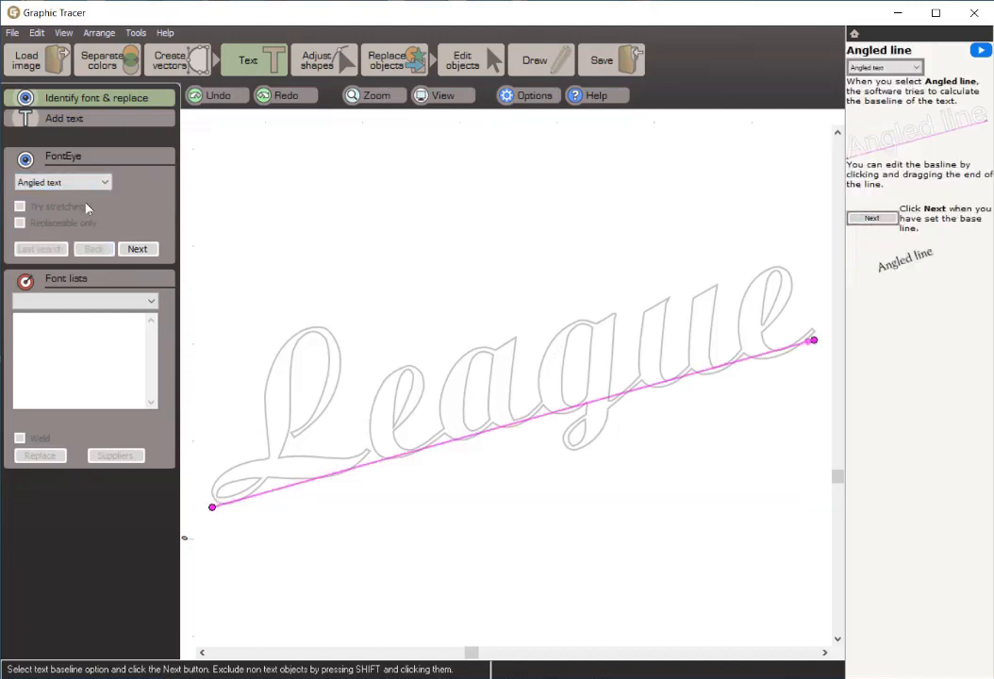
left_click(135, 251)
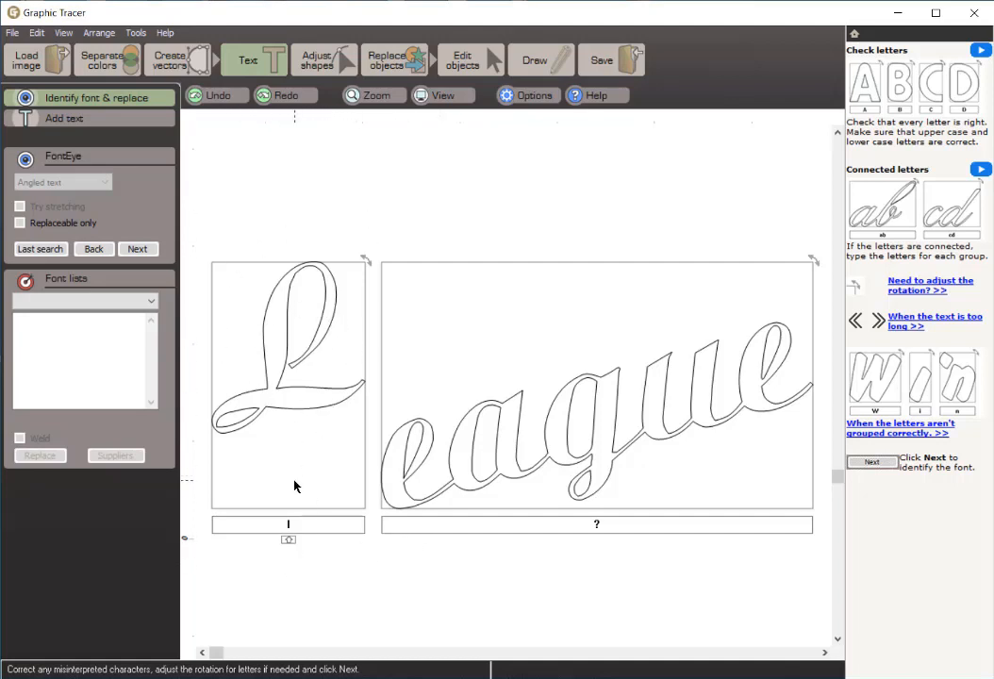
Step: Label the two League letter groups "L" and "eague", and search for matching fonts
double_click(289, 525)
type("L")
double_click(602, 524)
type("eague")
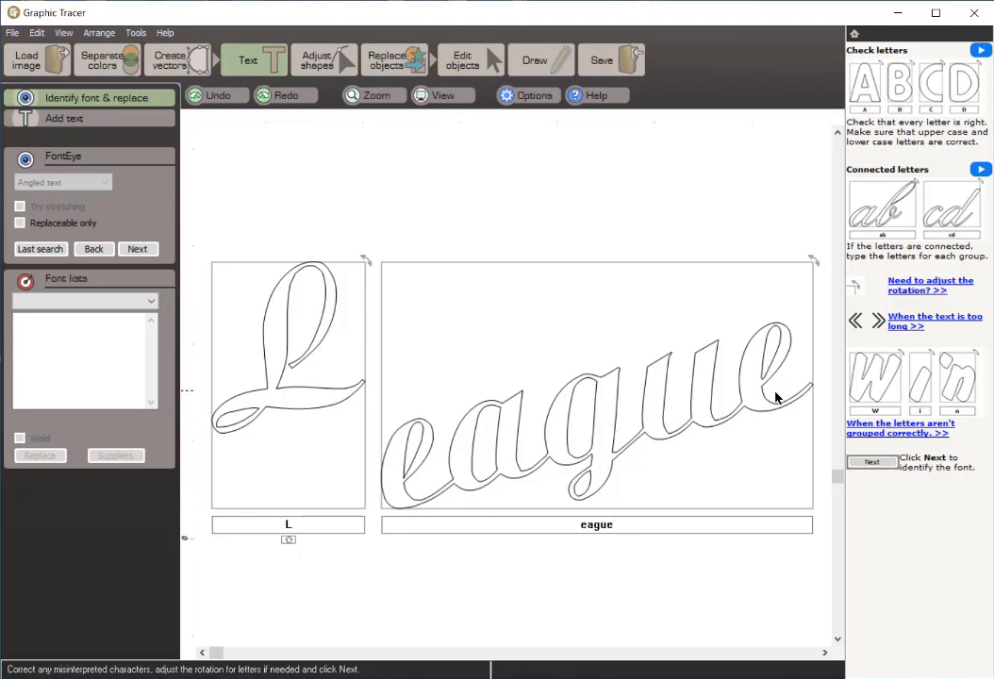
left_click(144, 250)
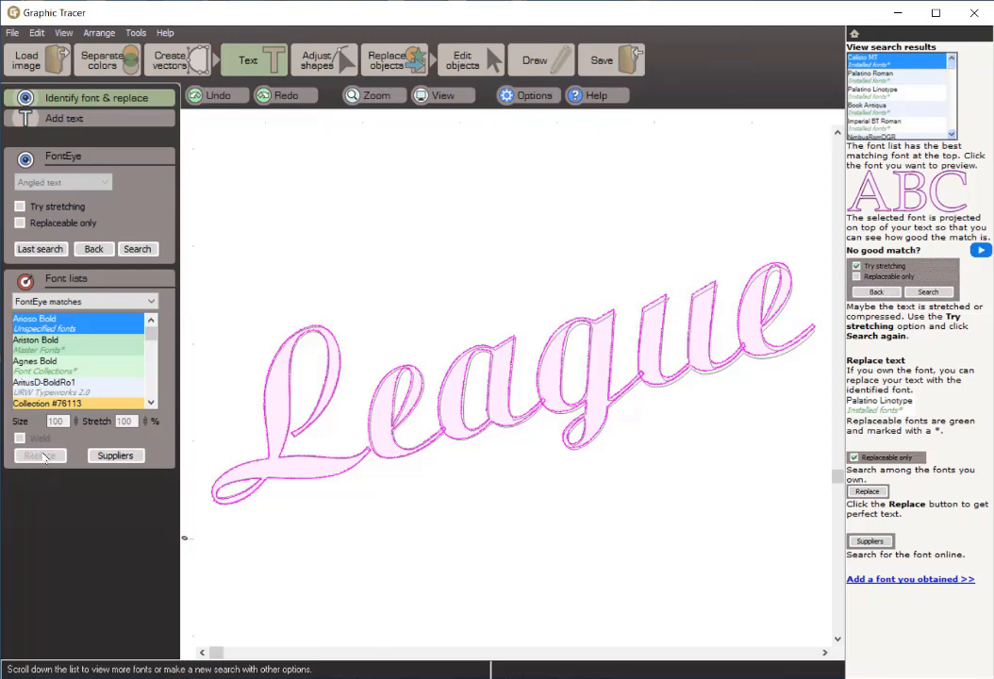
Step: Preview the League font candidates Ariston Bold, Agnes Bold, AritusD-BoldRo1, Collection #76113, AritusD-Bold and CandiaScriptSSi Bold against the traced outlines
left_click(66, 344)
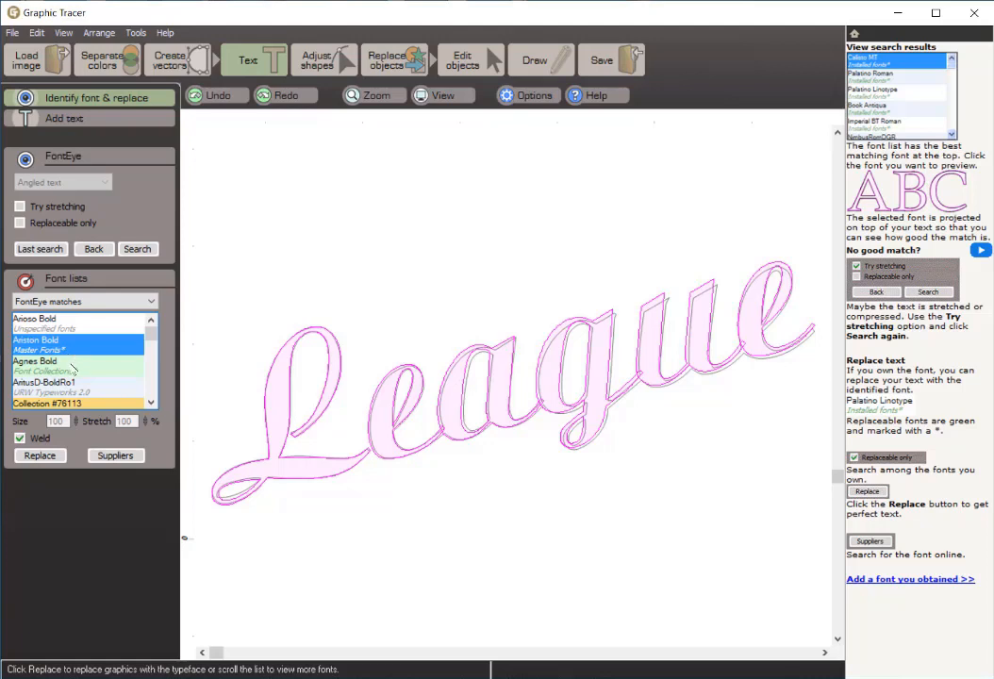
left_click(19, 364)
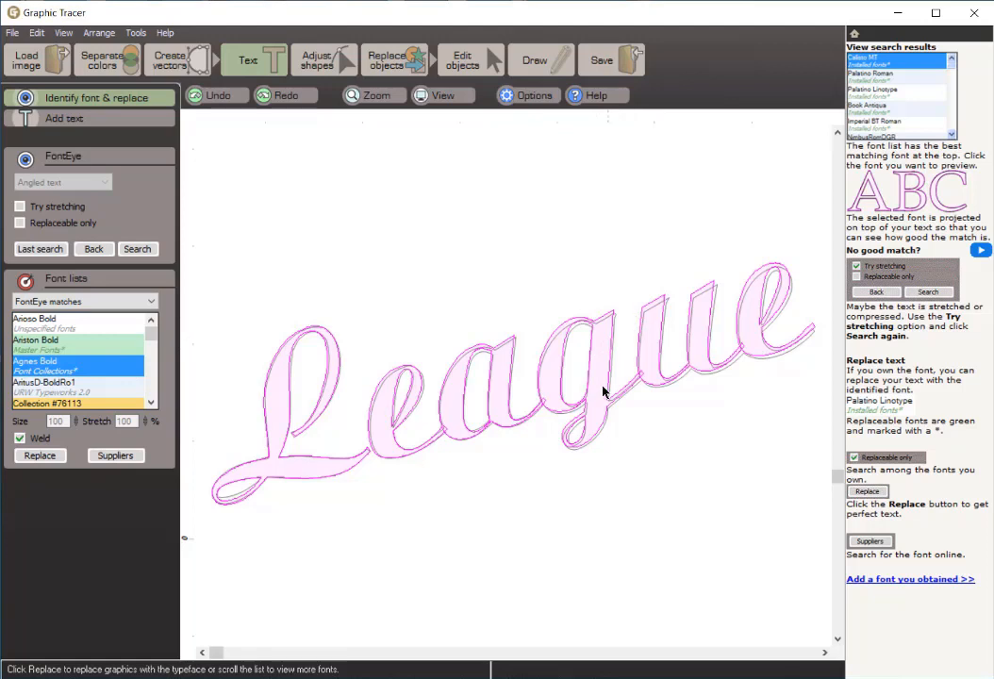
left_click(46, 386)
scroll(49, 403, "down", 1)
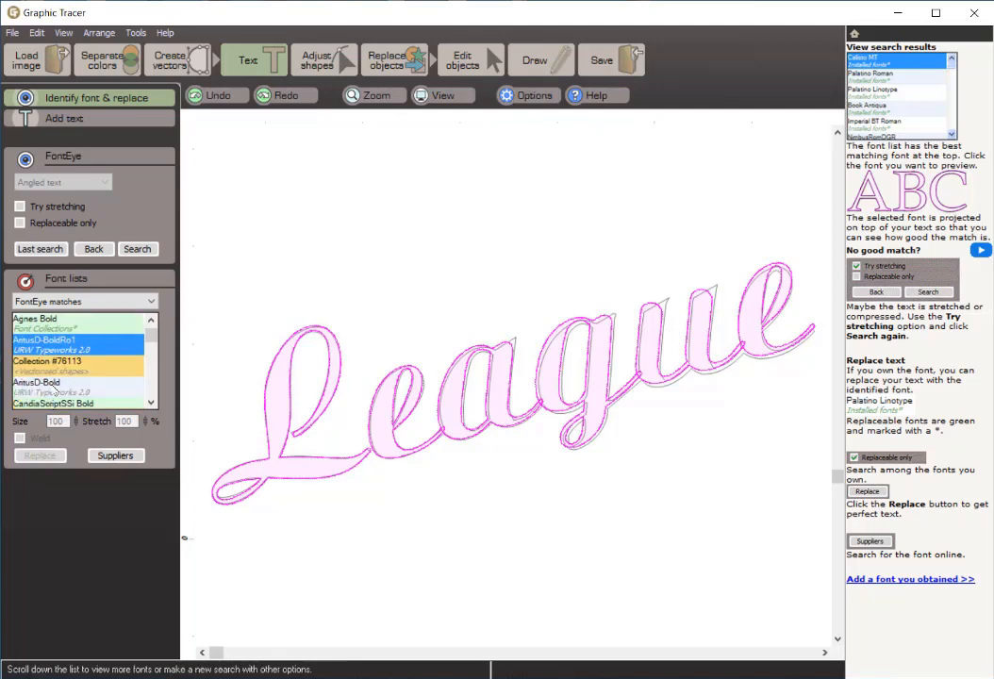
left_click(62, 372)
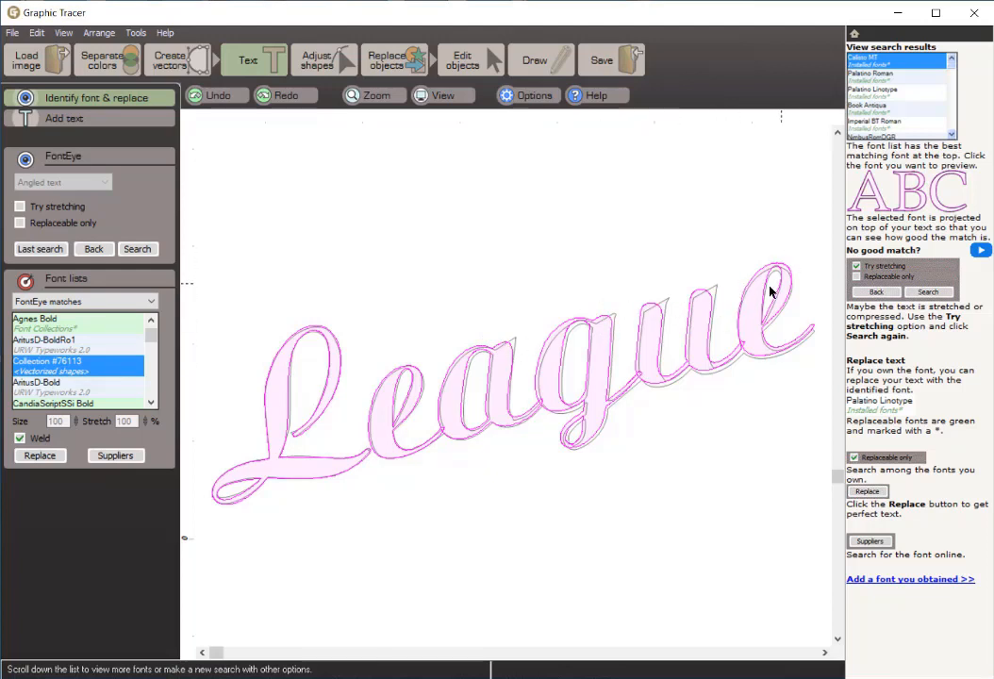
left_click(61, 391)
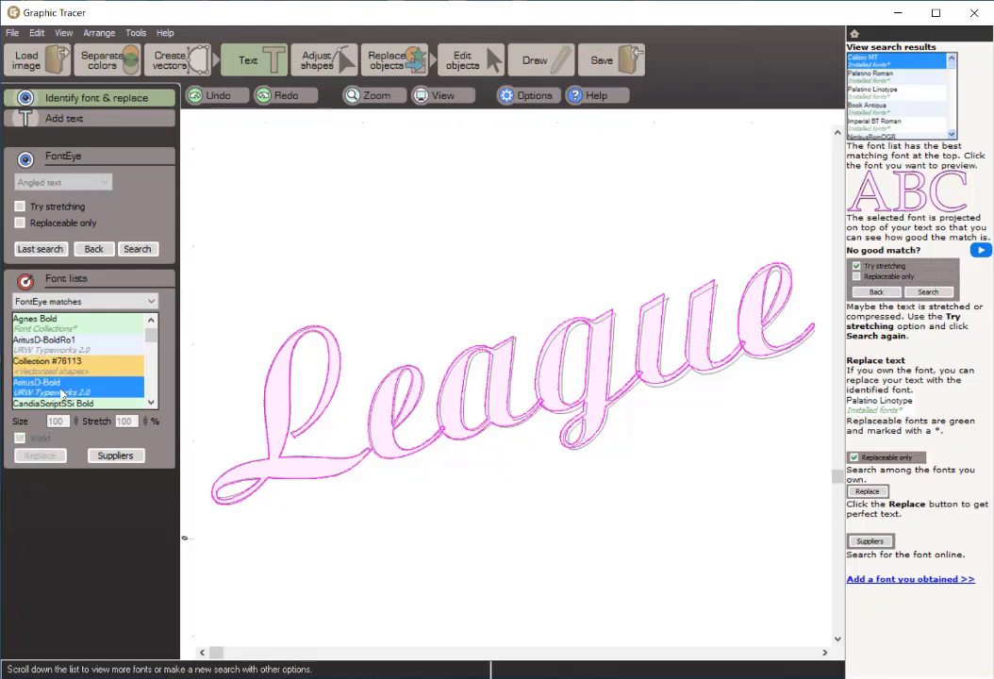
scroll(66, 386, "down", 2)
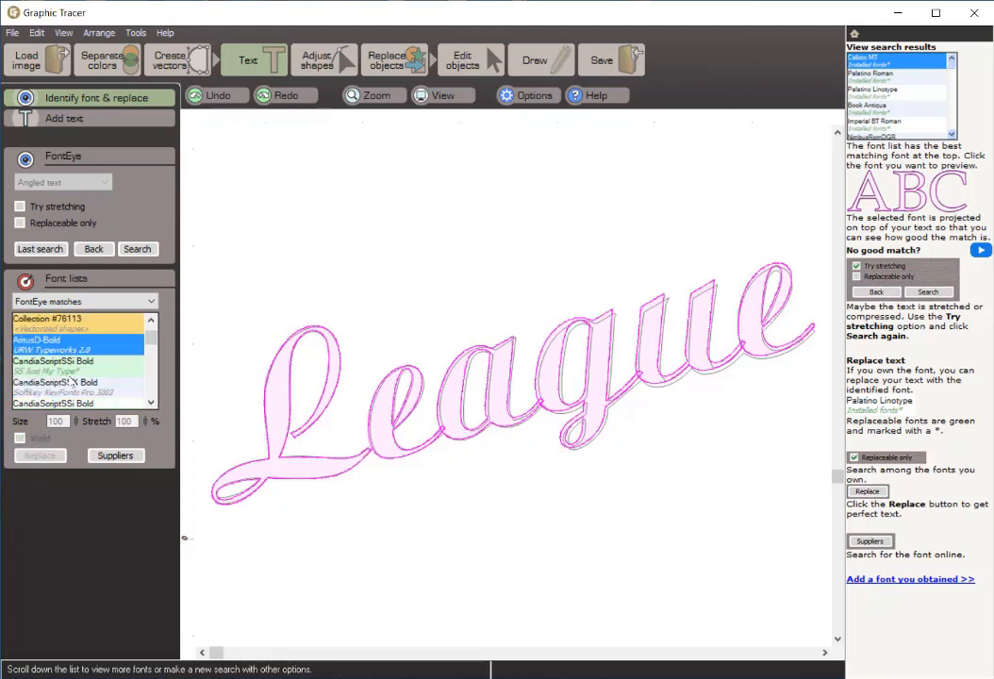
left_click(72, 367)
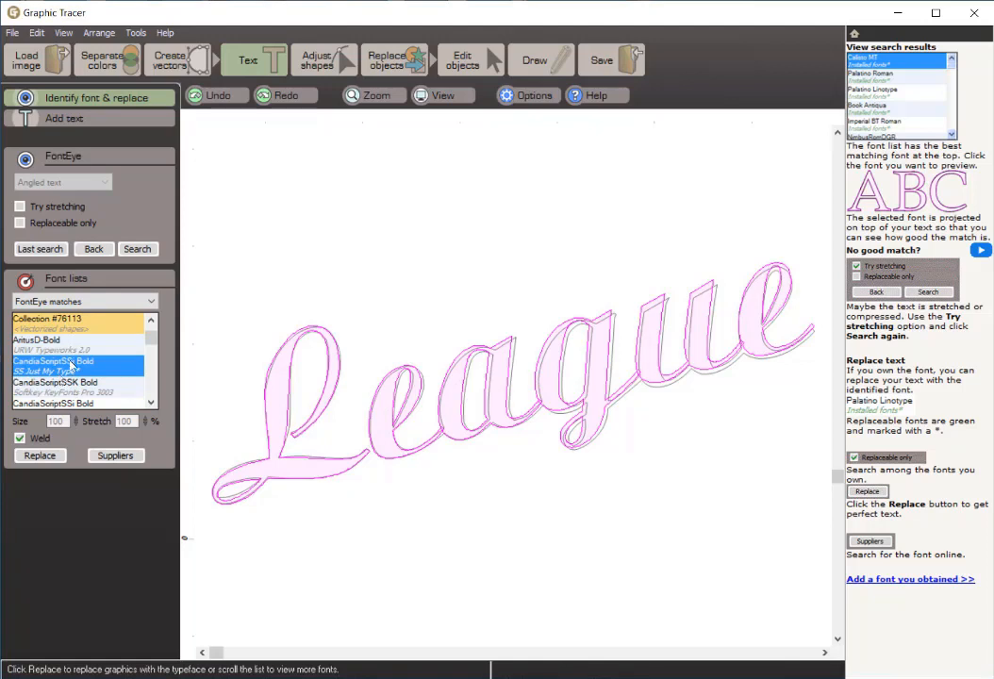
Step: Choose Ariston Bold from Master Fonts as the League match, and nudge the projected "eague" down and right onto its traced outline
scroll(71, 361, "up", 2)
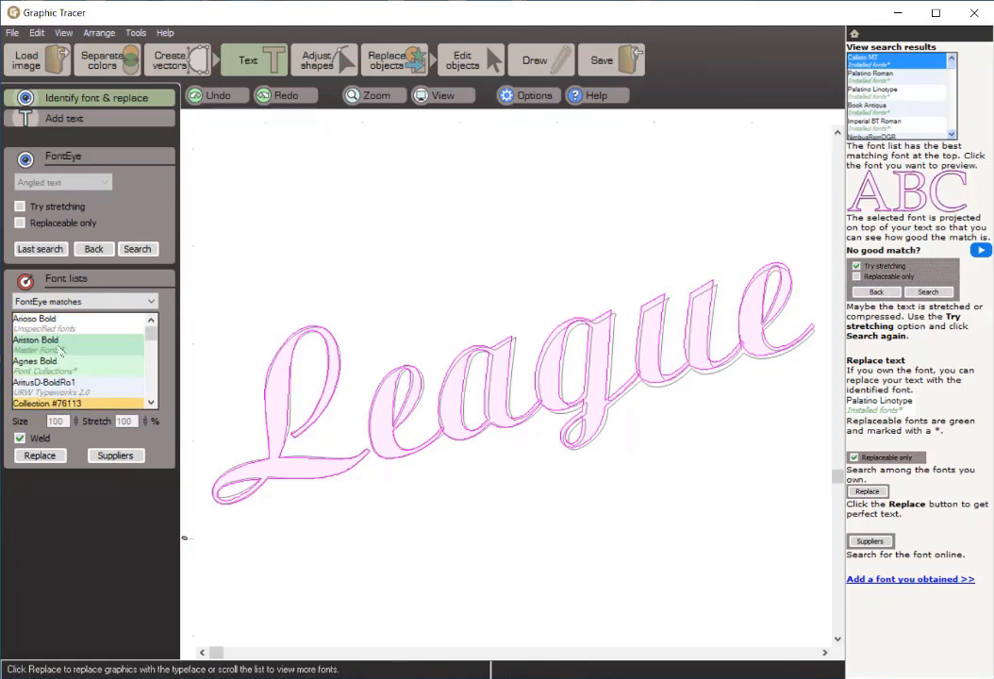
left_click(61, 349)
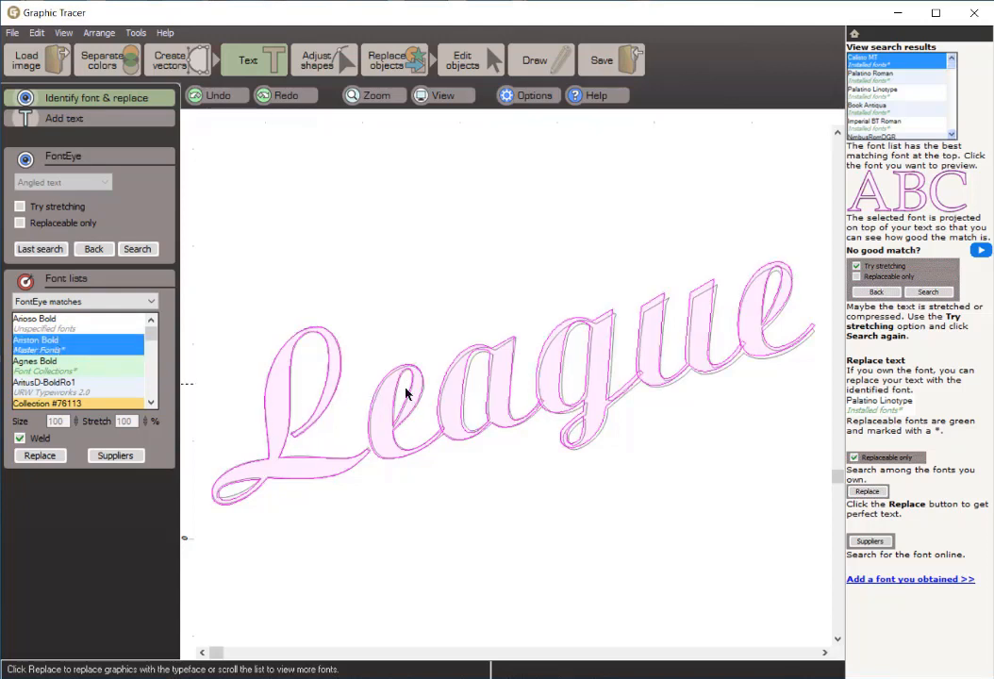
left_click(504, 364)
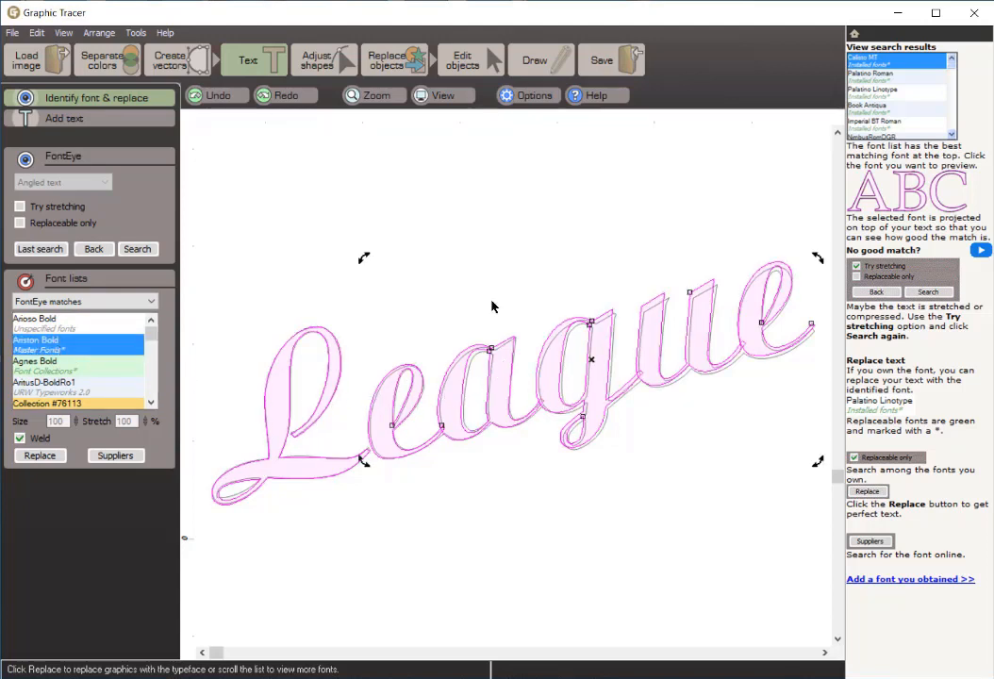
key("Down")
key("Down")
key("Down")
key("Down")
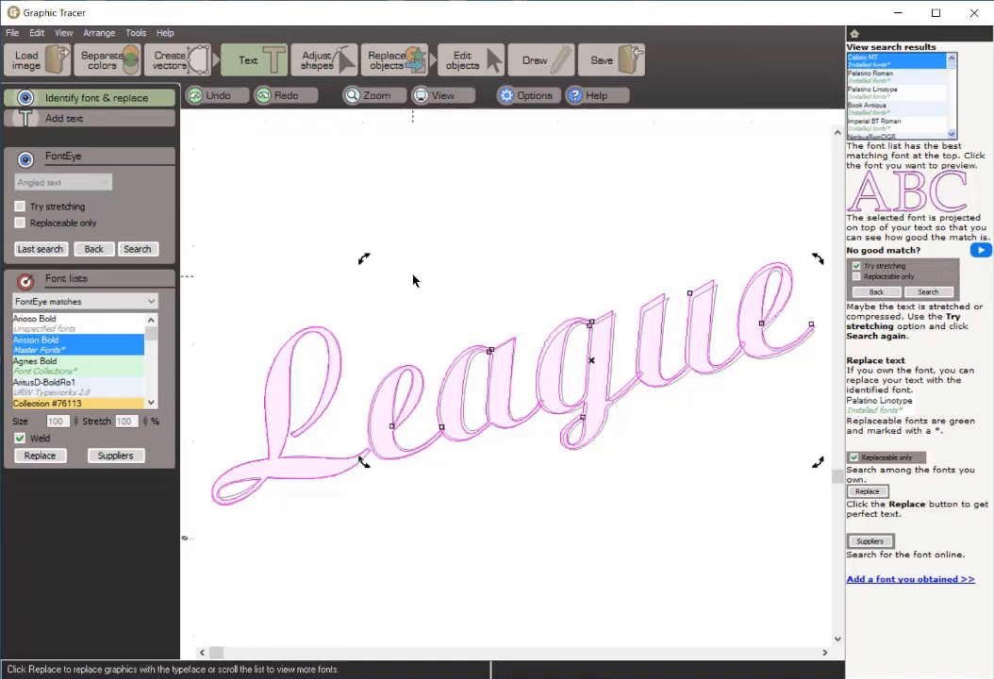
key("Right")
key("Right")
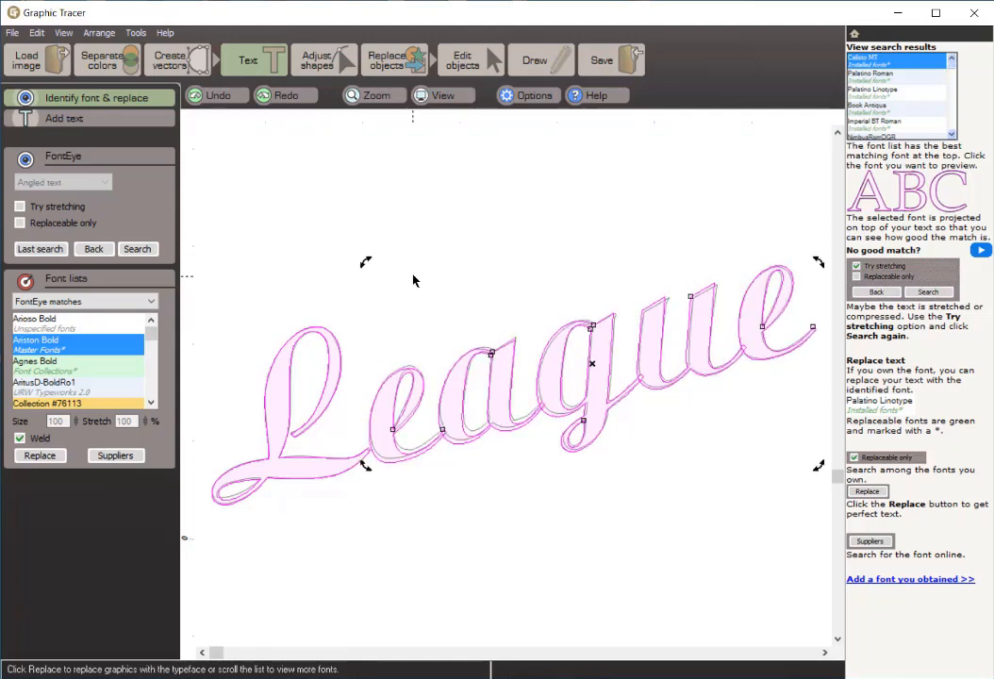
key("Up")
key("Up")
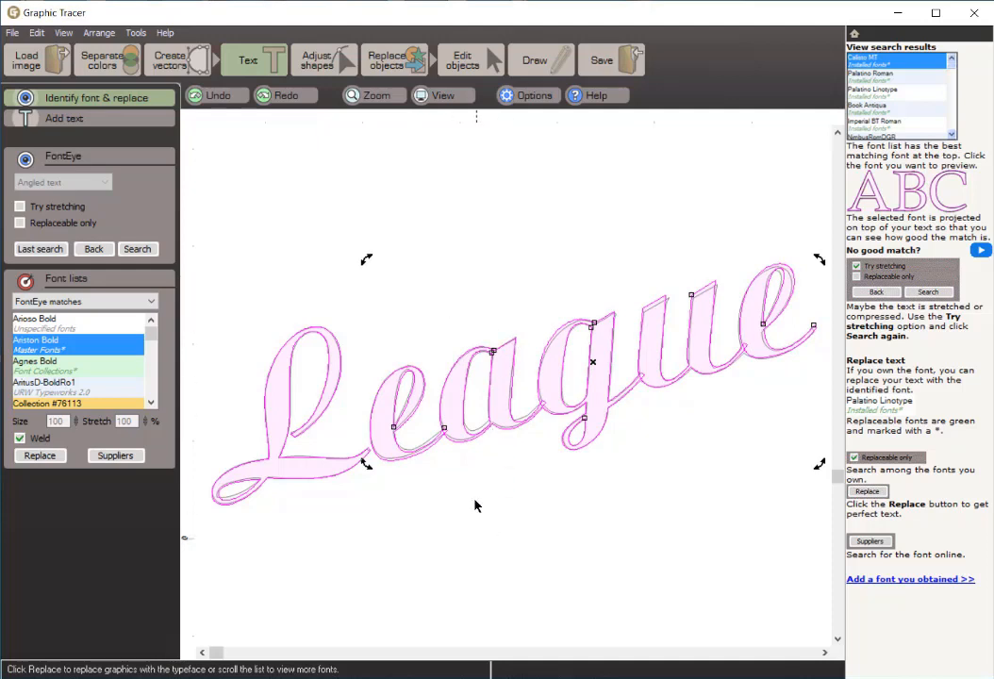
Step: Check the projected letter alignment up close, and replace the traced League lettering with welded Ariston Bold
left_click(463, 319)
scroll(451, 444, "up", 2)
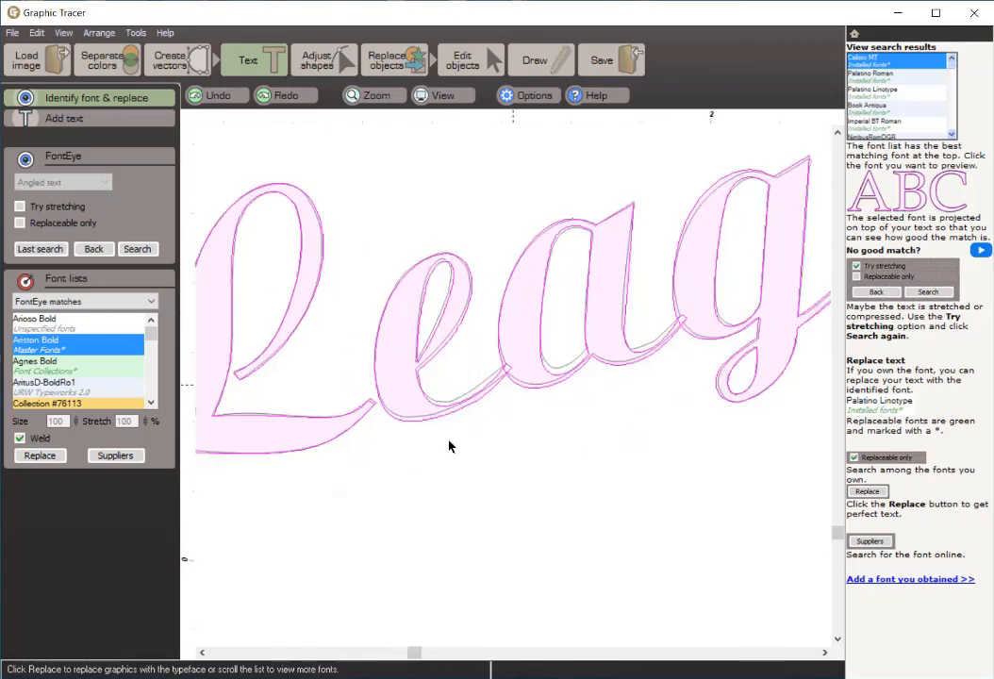
scroll(450, 446, "up", 2)
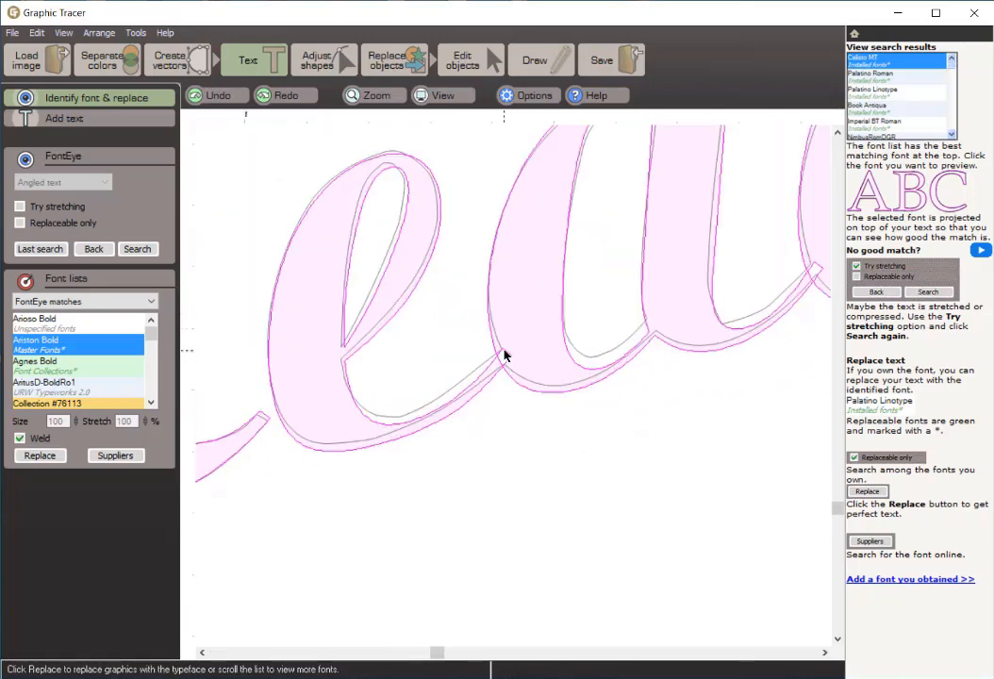
scroll(826, 302, "down", 3)
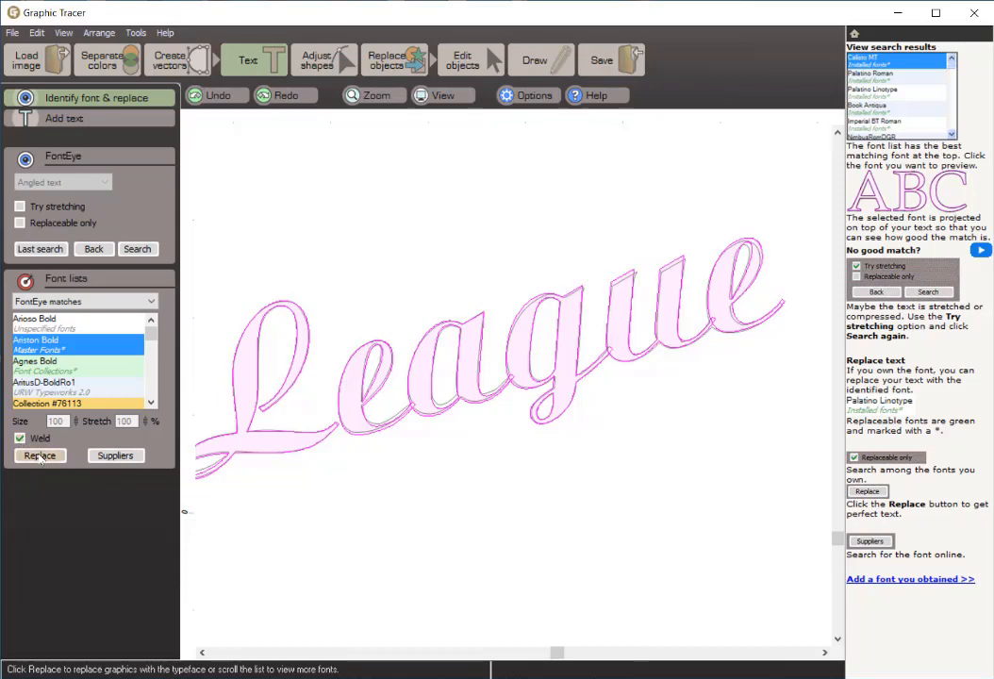
left_click(40, 457)
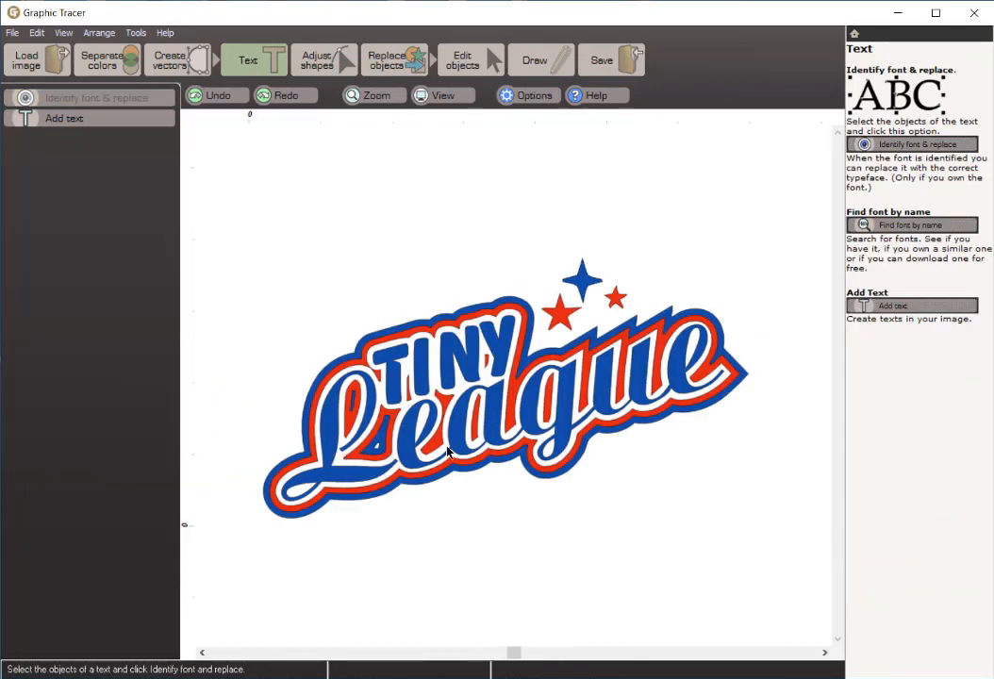
Step: Examine the outlines of the replaced e and a up close with fills hidden, and restore the filled view of the logo
scroll(447, 453, "up", 5)
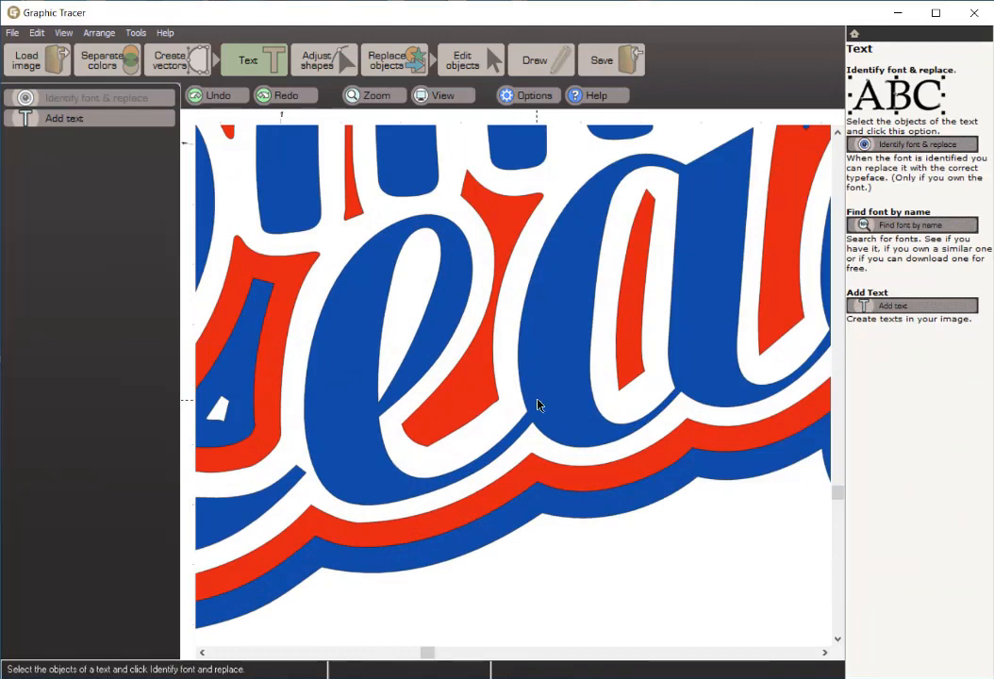
left_click(436, 98)
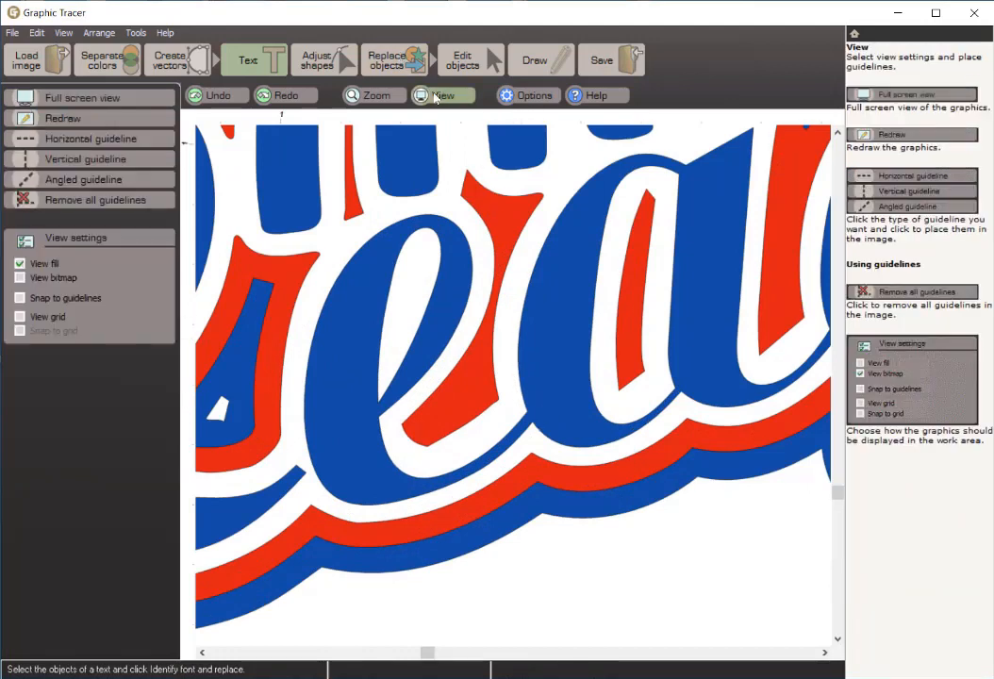
left_click(21, 265)
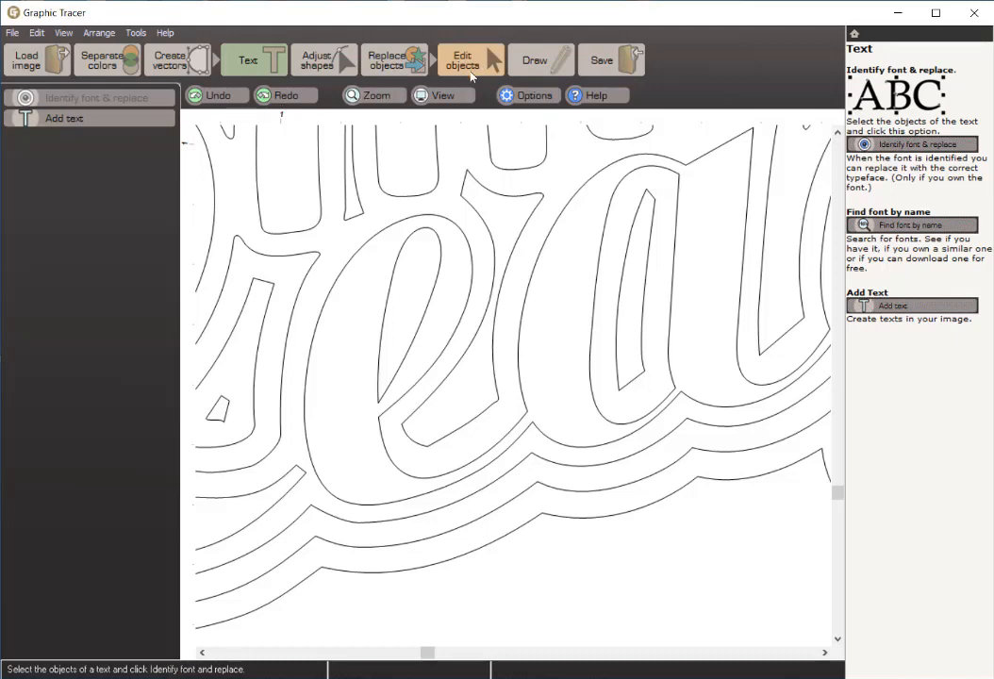
left_click(442, 95)
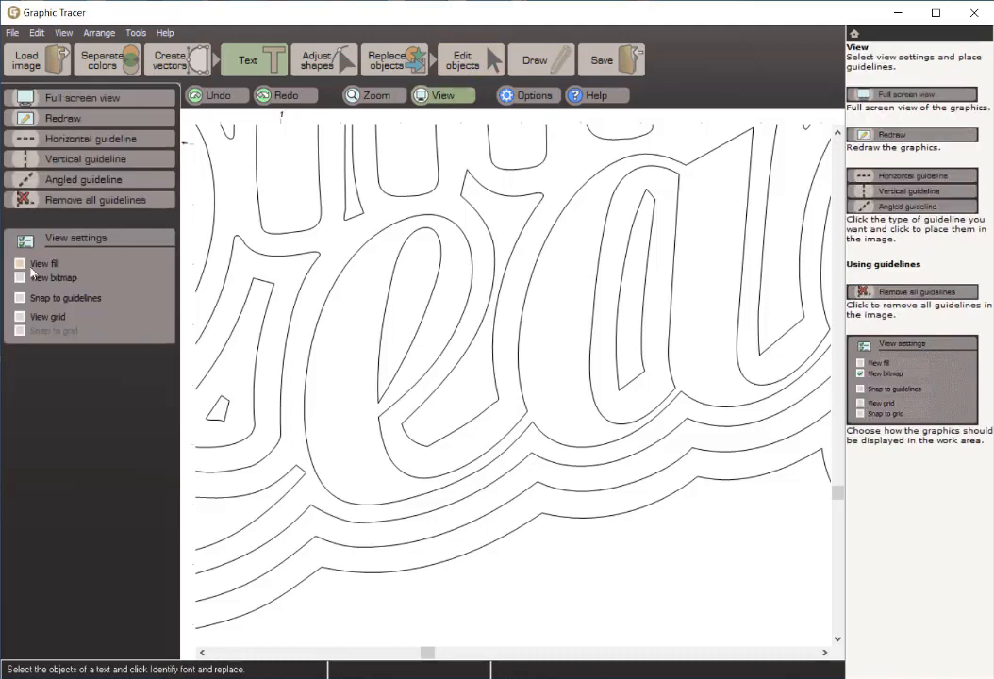
scroll(602, 396, "down", 2)
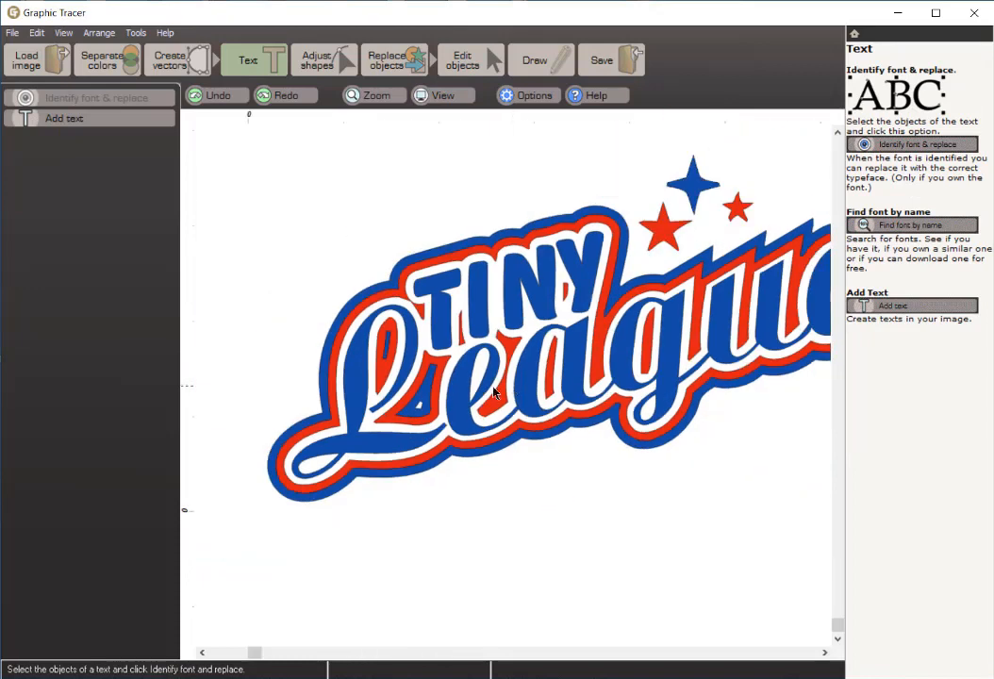
scroll(593, 374, "down", 1)
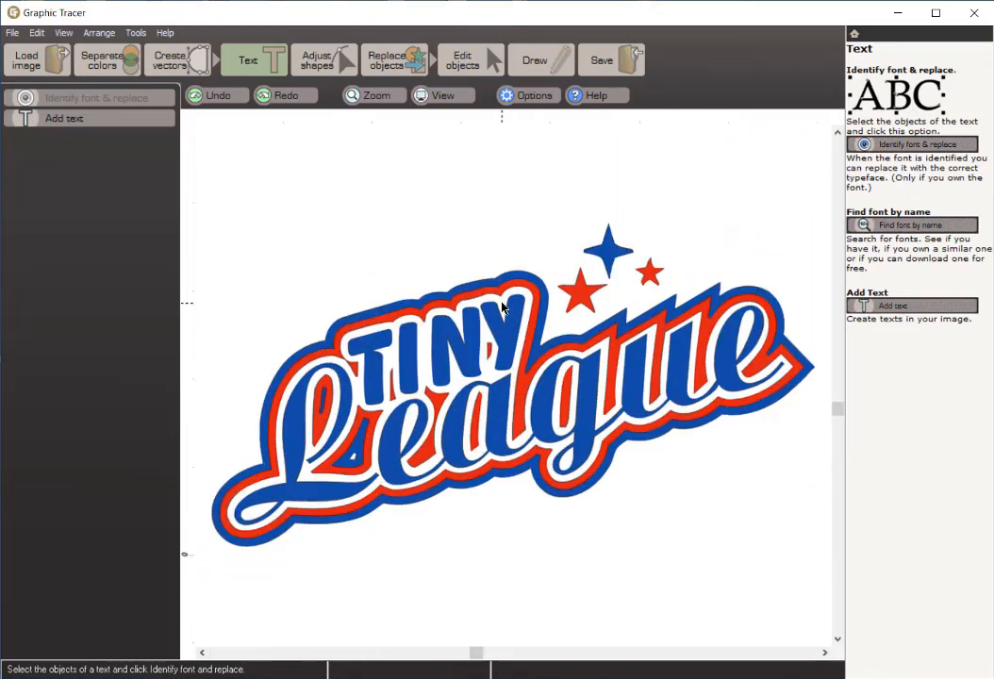
Step: Select the blue TINY and League letters, and preview an outside replacement contour with pointed corners at 0.03 in
left_click(303, 500)
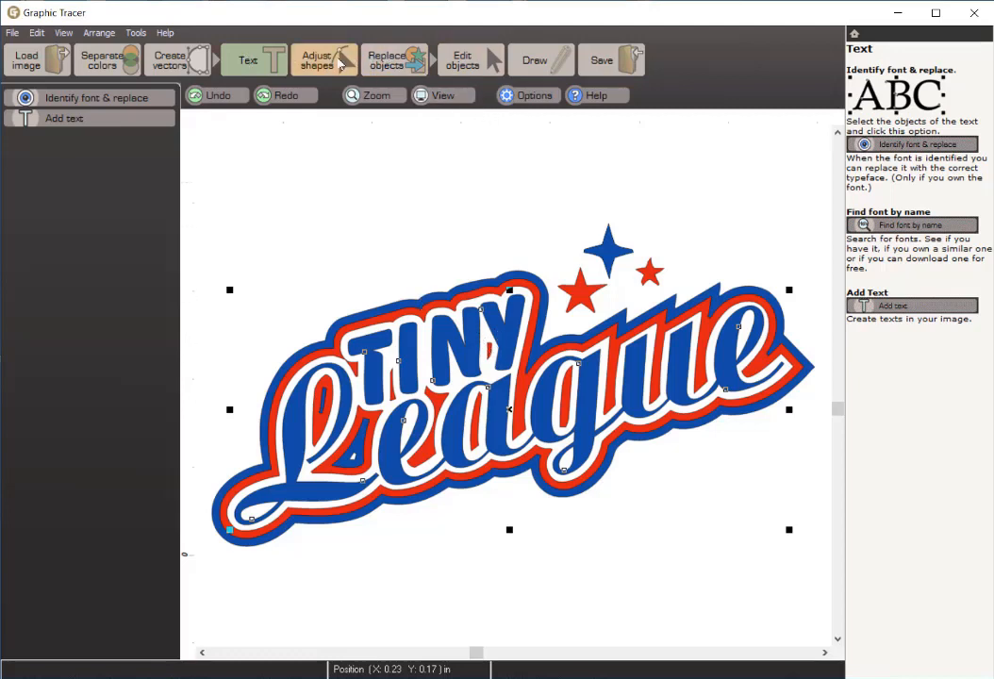
left_click(403, 64)
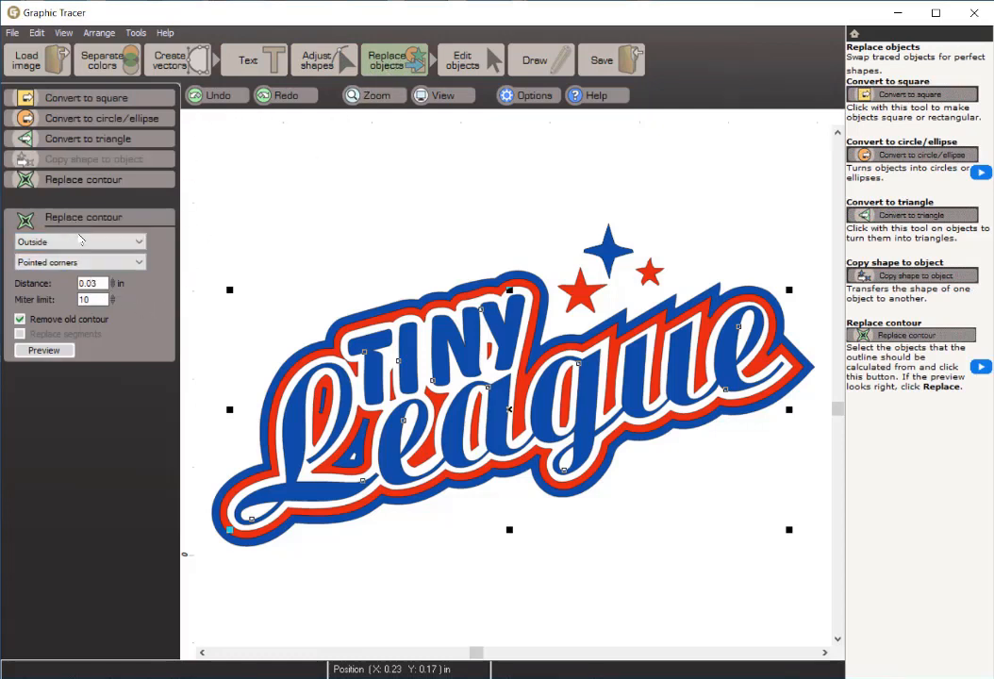
left_click(35, 350)
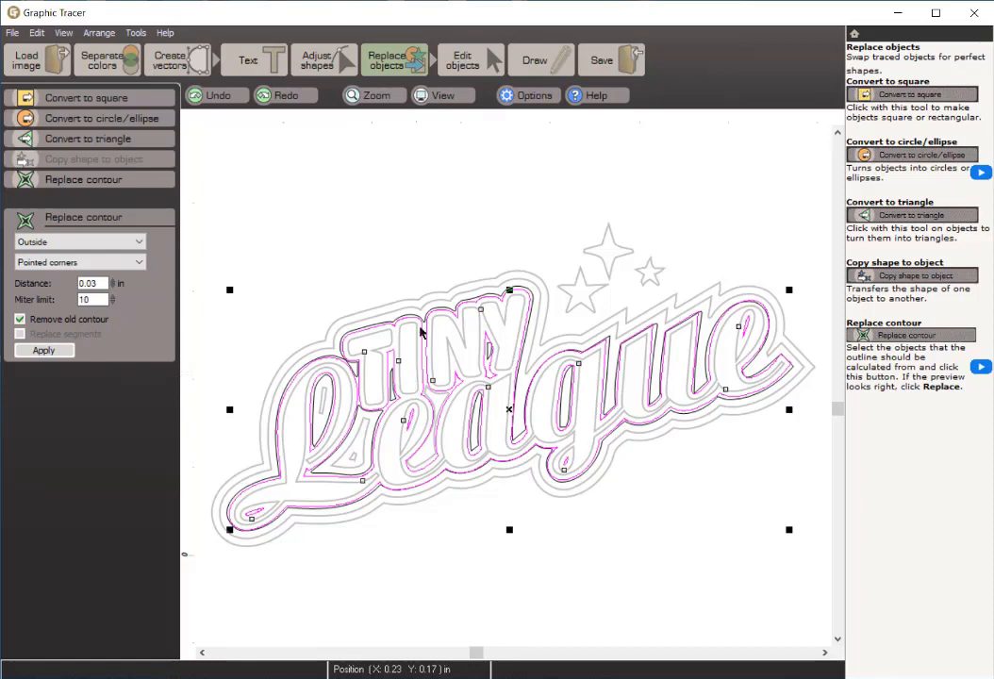
Step: Replace the innermost traced contour around the lettering with an outside, pointed-corner contour at a distance of 0.04 in
scroll(428, 319, "up", 1)
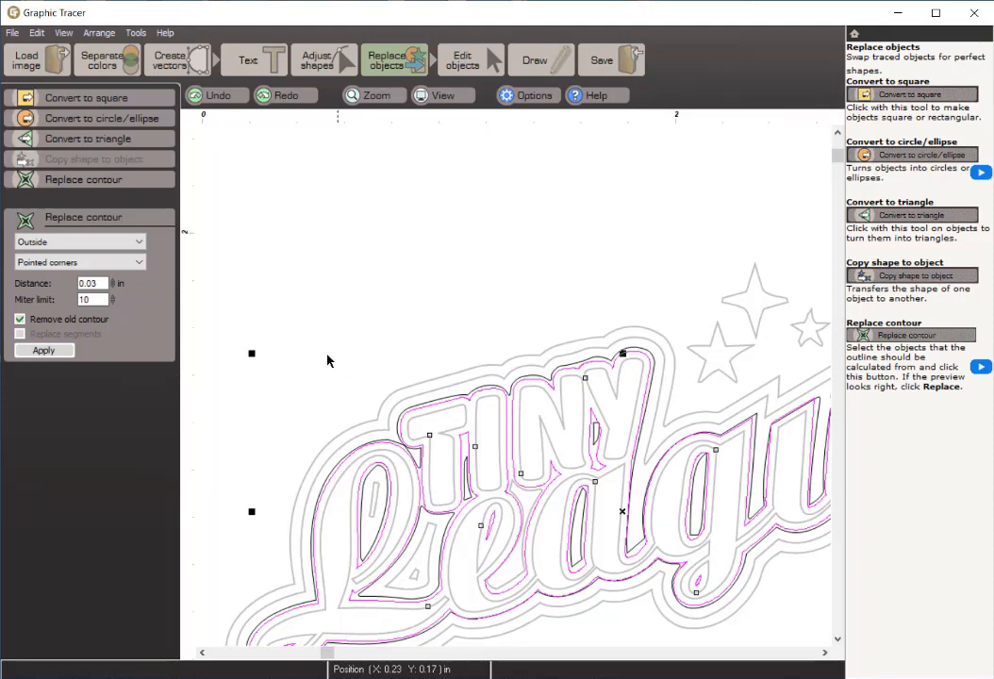
type("5")
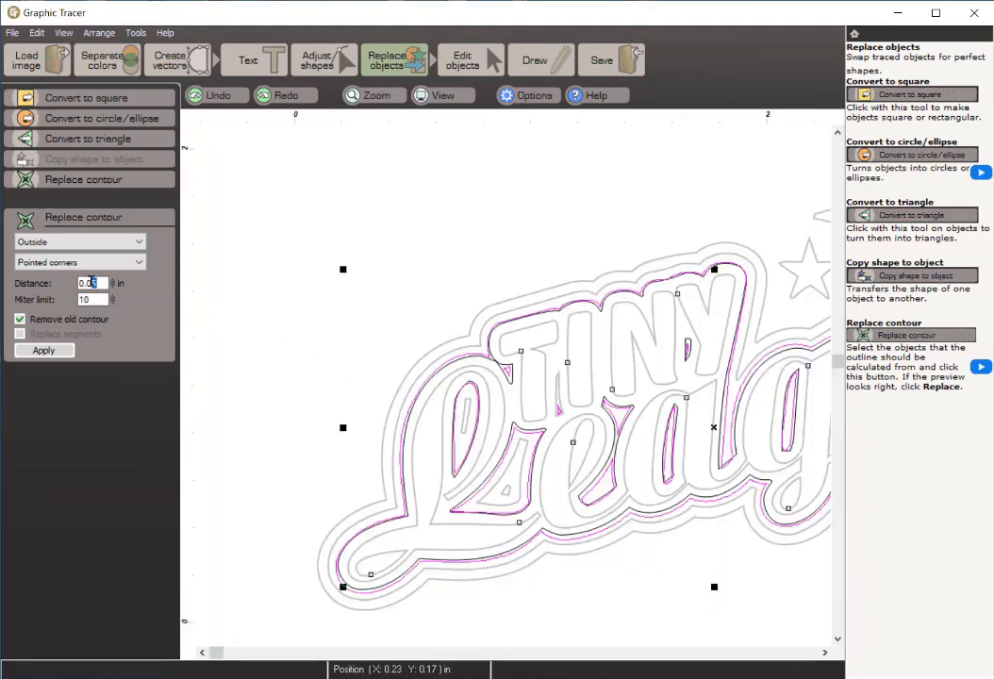
type("4")
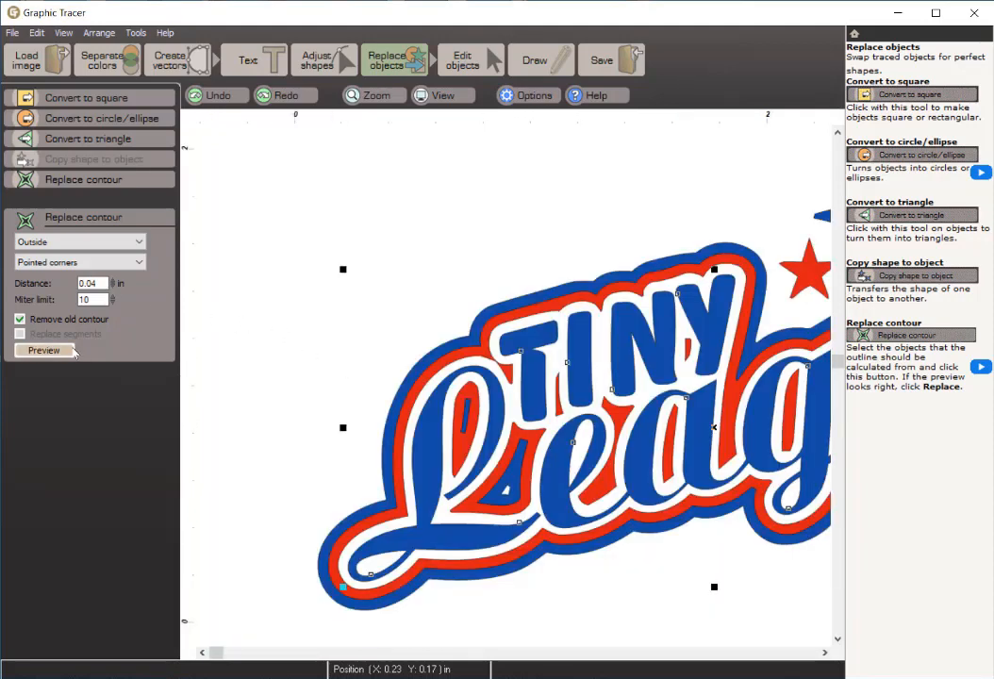
left_click(45, 350)
left_click(56, 353)
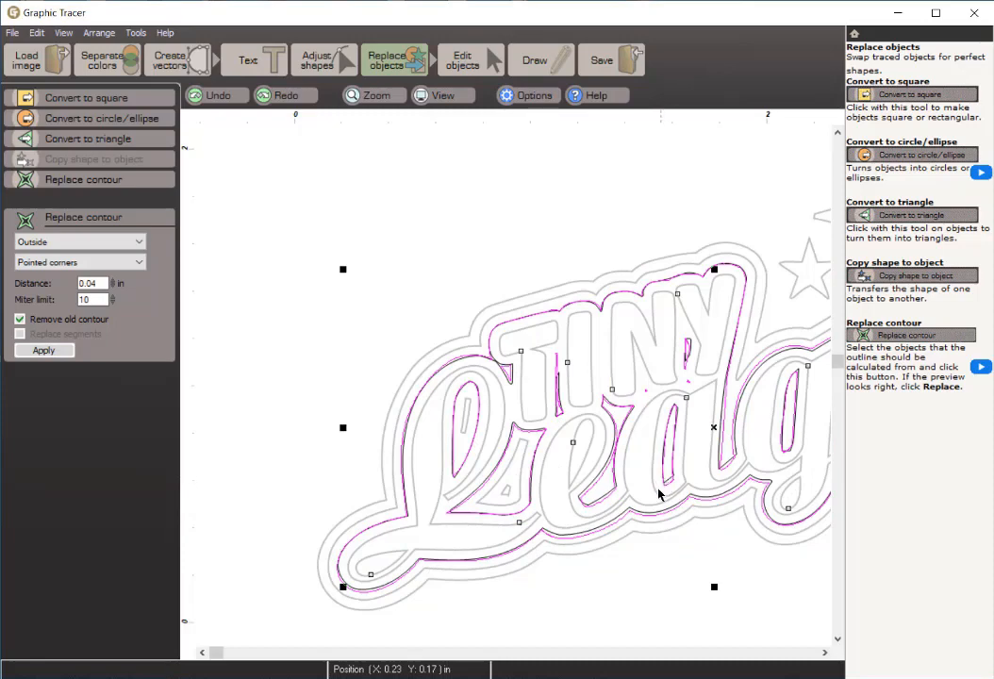
scroll(705, 428, "down", 1)
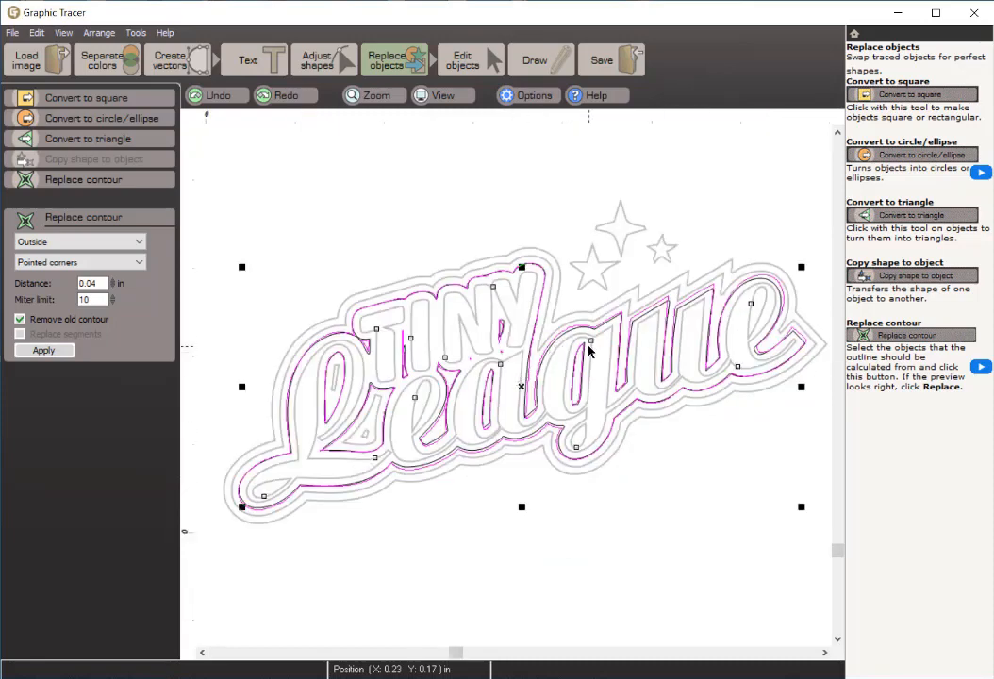
left_click(59, 354)
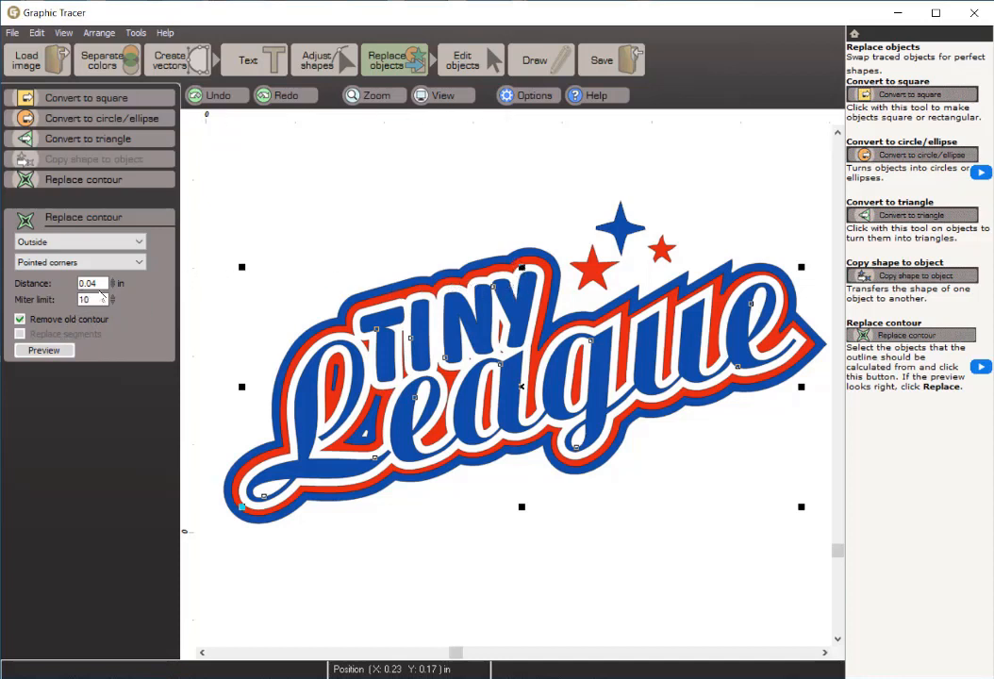
Step: Replace the middle traced contour around the lettering with an outside, pointed-corner contour at a distance of 0.08 in
left_click(45, 350)
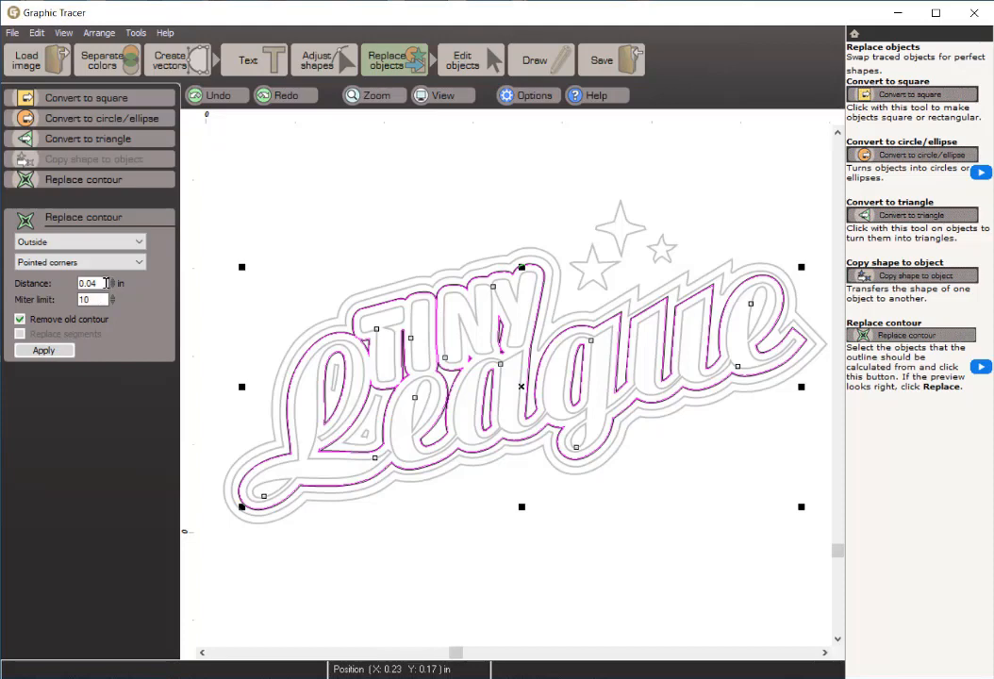
left_click_drag(97, 283, 91, 283)
type("8")
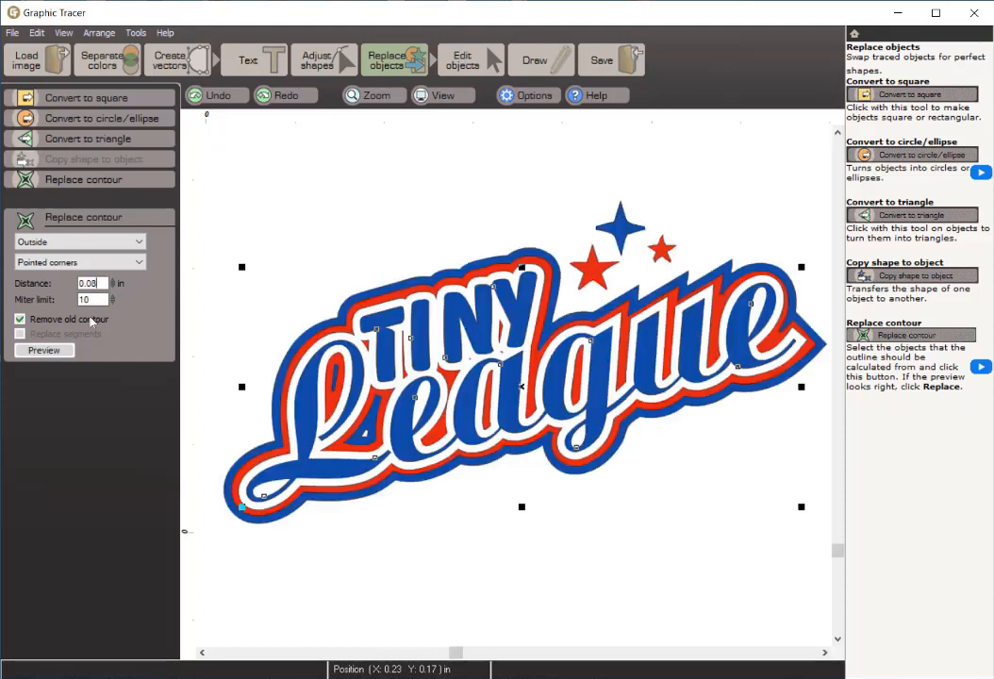
left_click(45, 351)
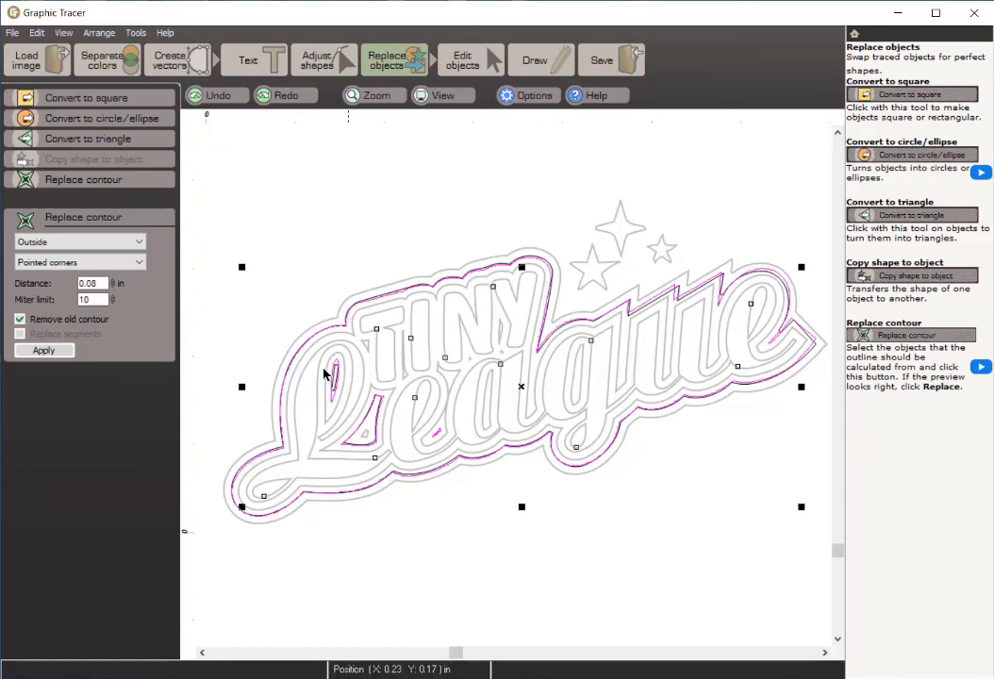
left_click(45, 351)
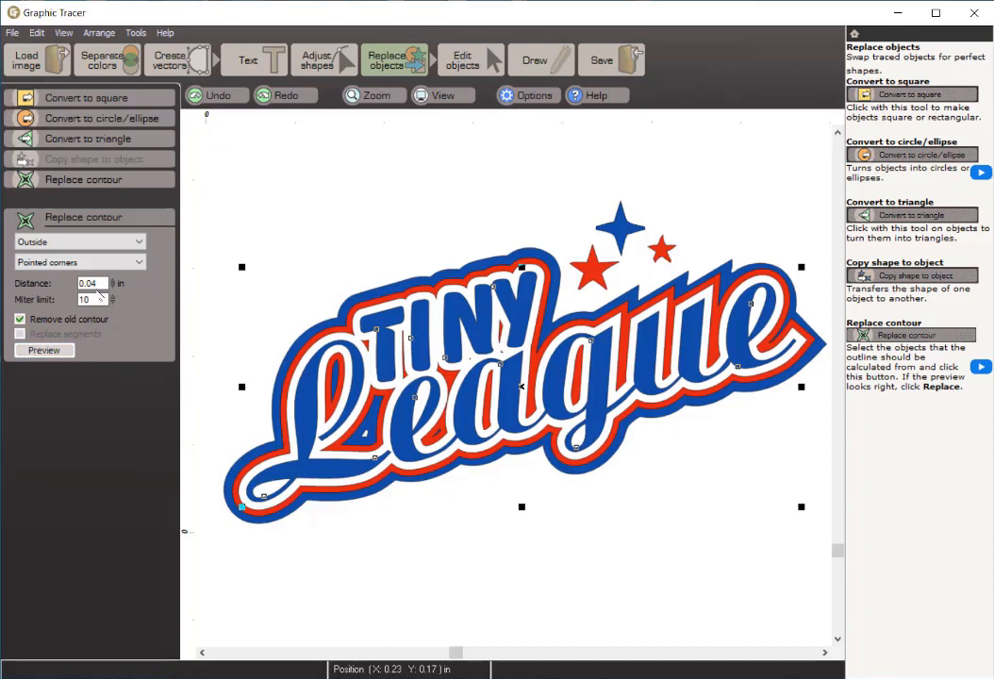
Step: Replace the outermost traced contour around the lettering with an outside, pointed-corner contour at a distance of 0.12 in
left_click_drag(96, 285, 83, 283)
type("0.12")
left_click(44, 350)
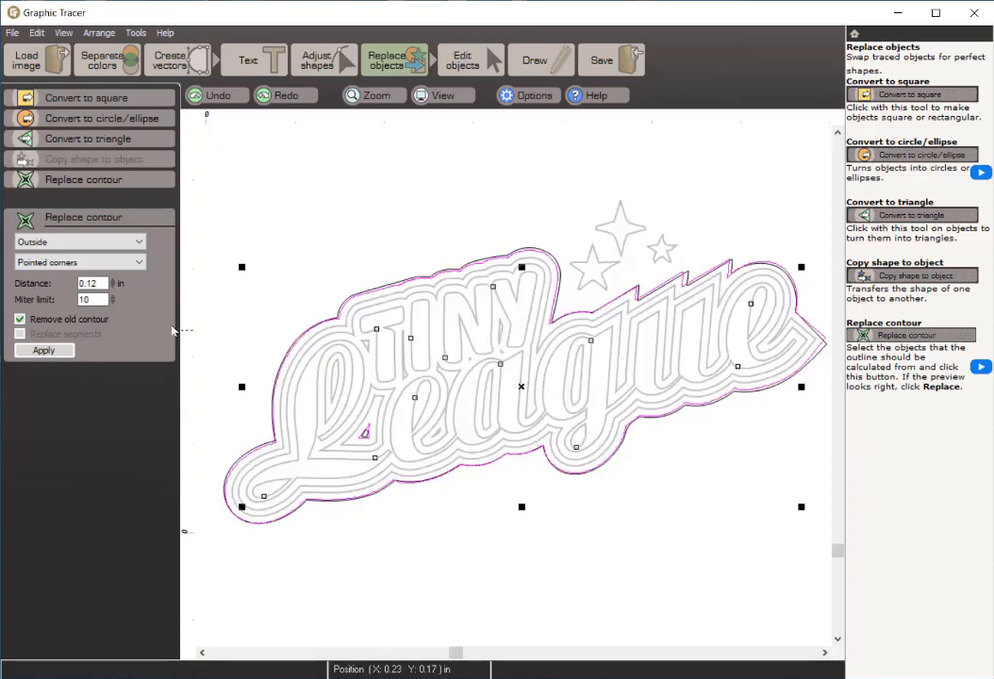
left_click(65, 352)
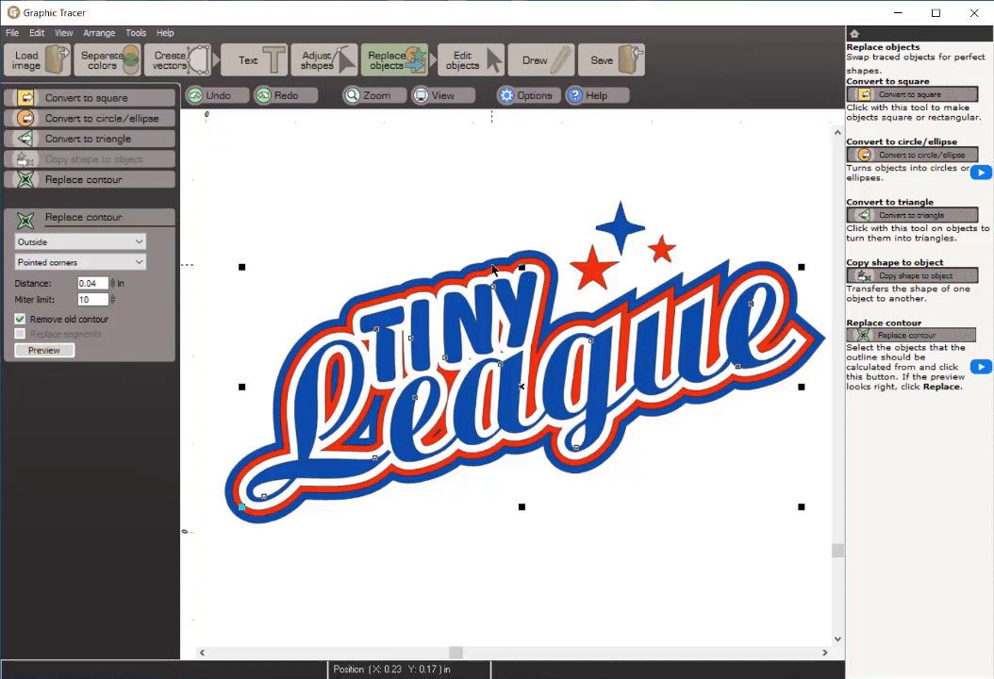
Step: Place a vertical guideline through the top tip of the larger red star
scroll(492, 270, "up", 2)
scroll(514, 393, "up", 2)
scroll(508, 453, "up", 2)
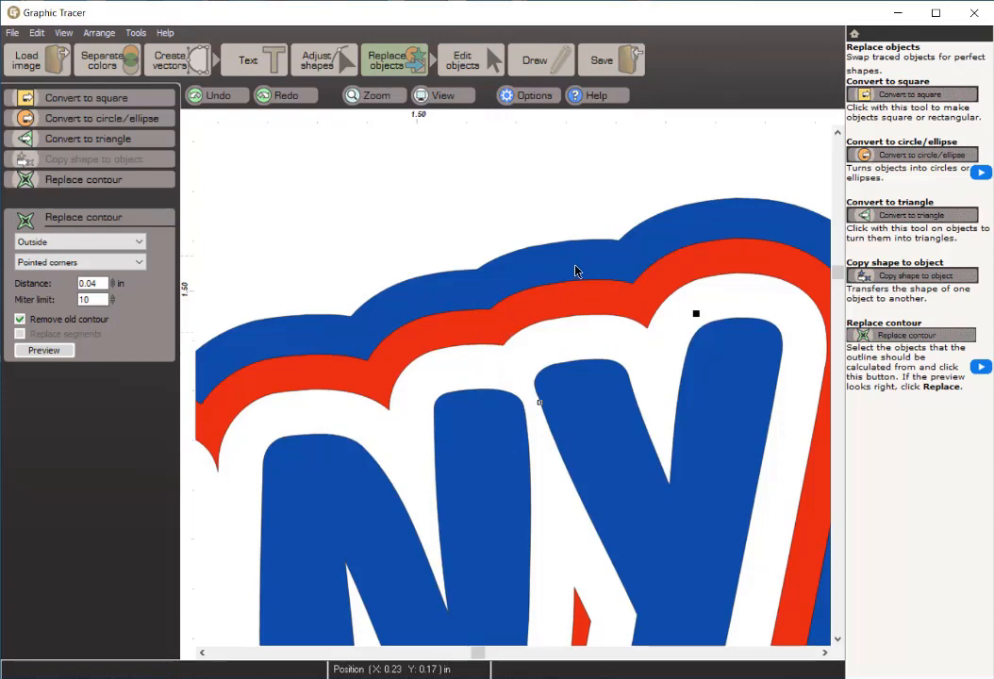
scroll(614, 264, "down", 4)
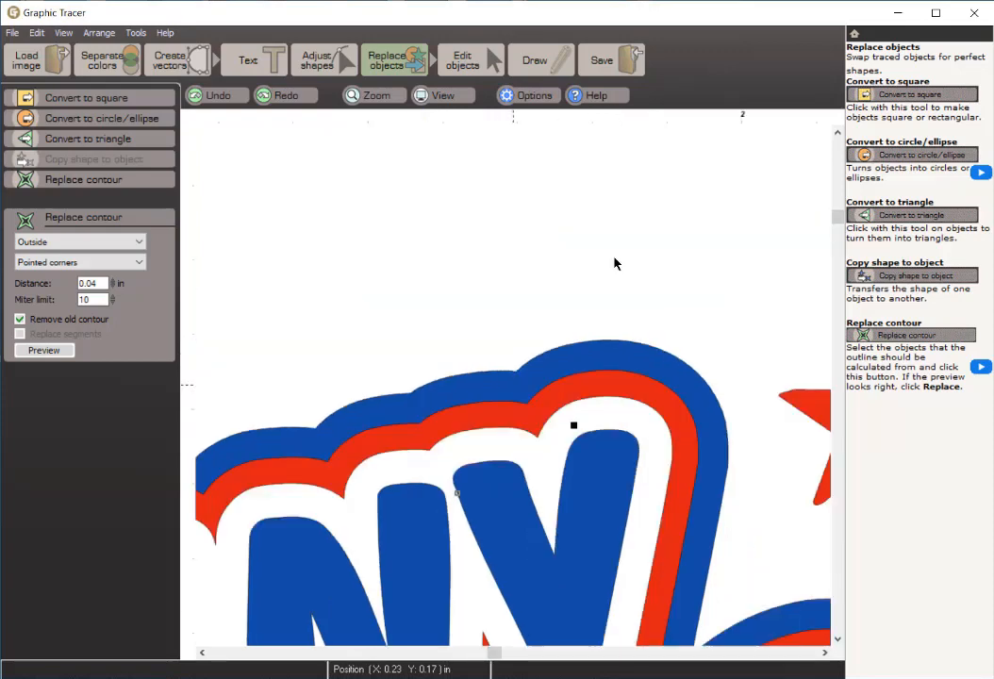
scroll(631, 291, "up", 3)
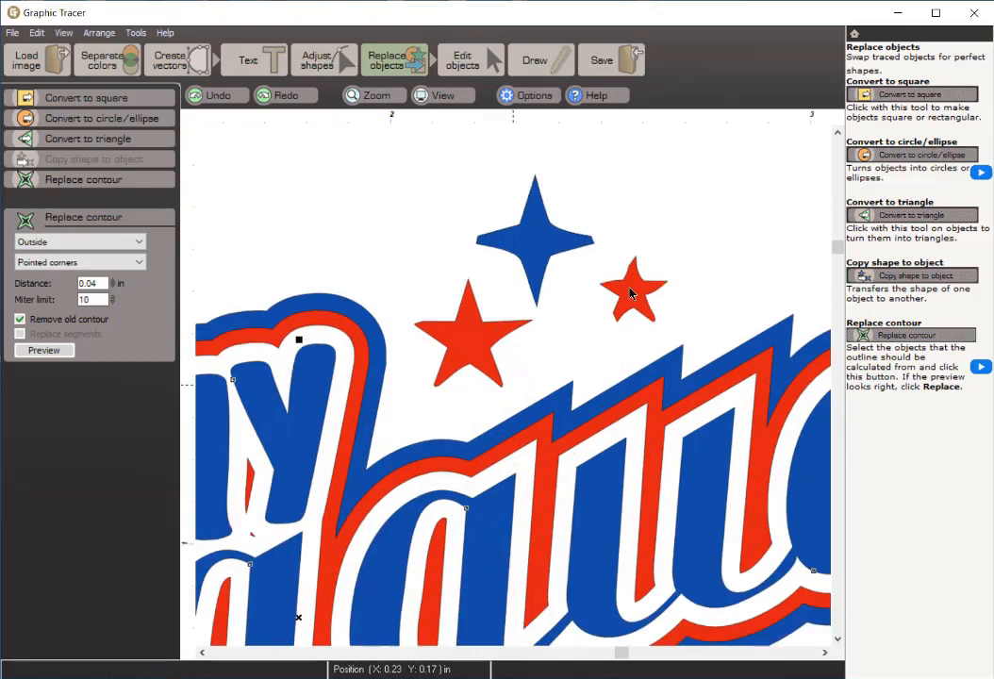
scroll(631, 291, "up", 1)
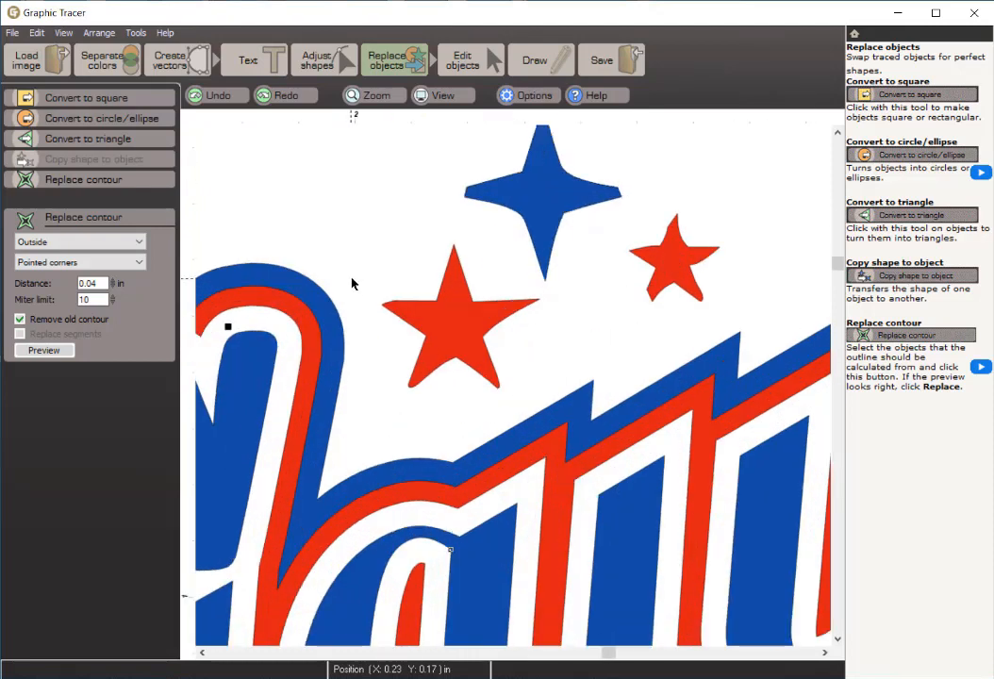
left_click(441, 95)
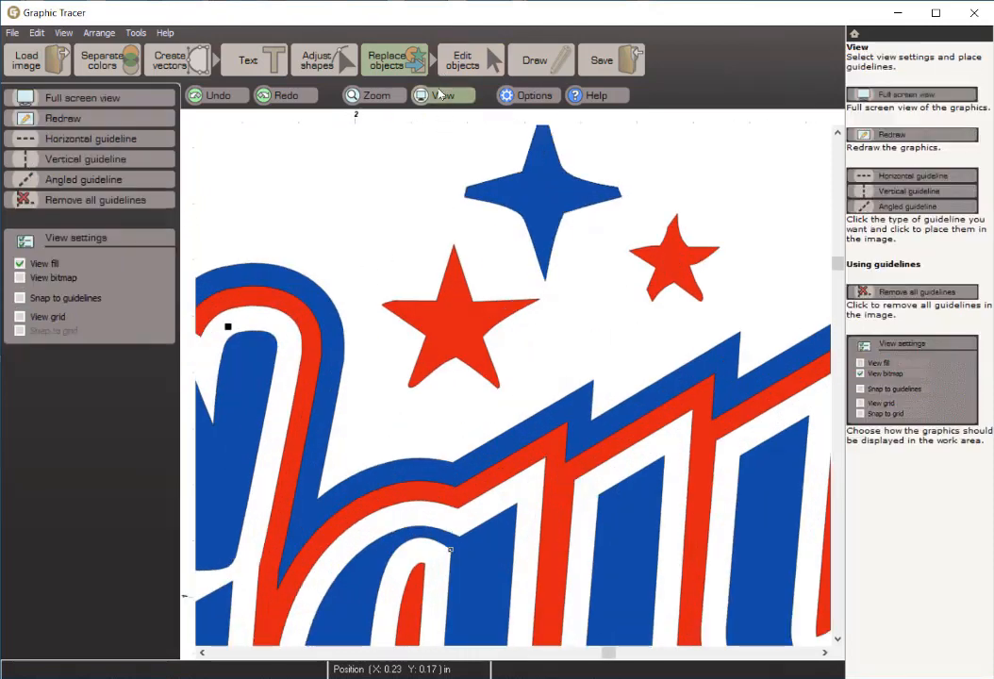
left_click(67, 166)
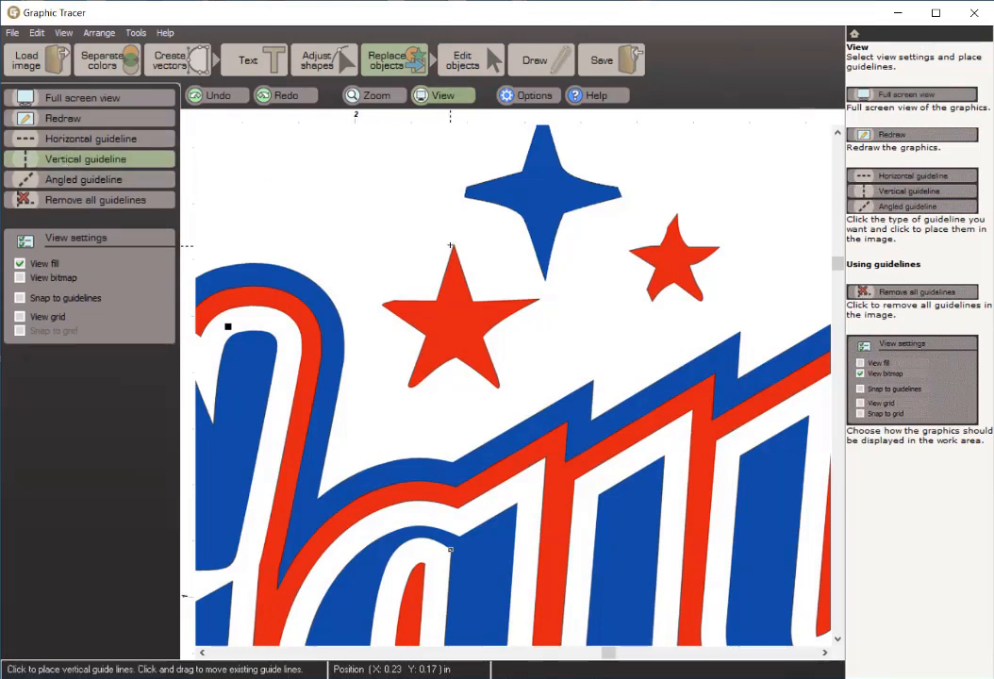
scroll(450, 242, "up", 2)
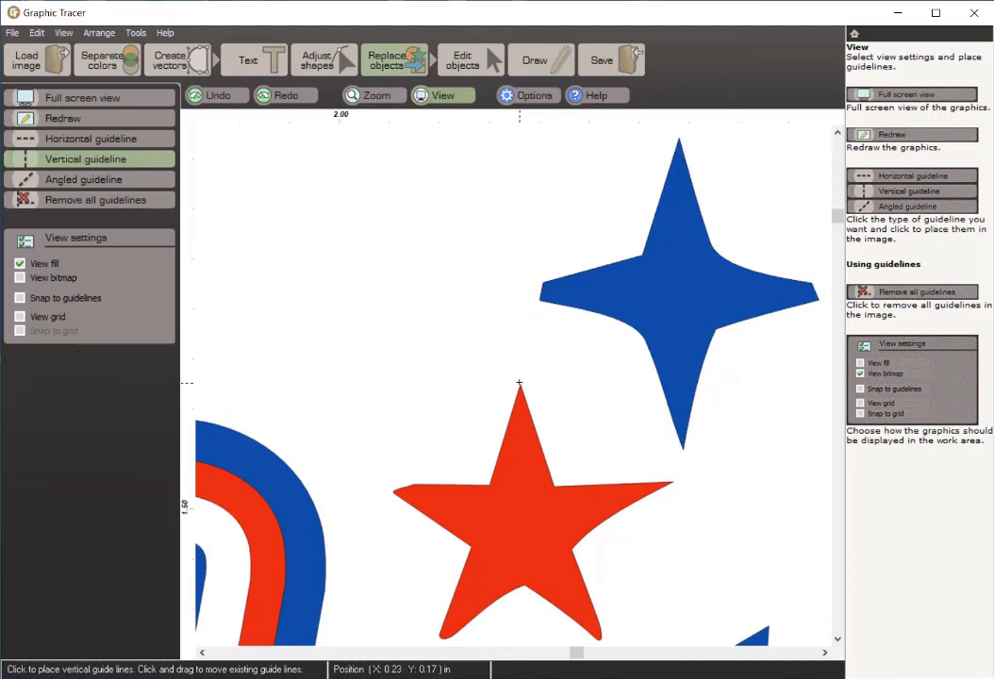
left_click(519, 382)
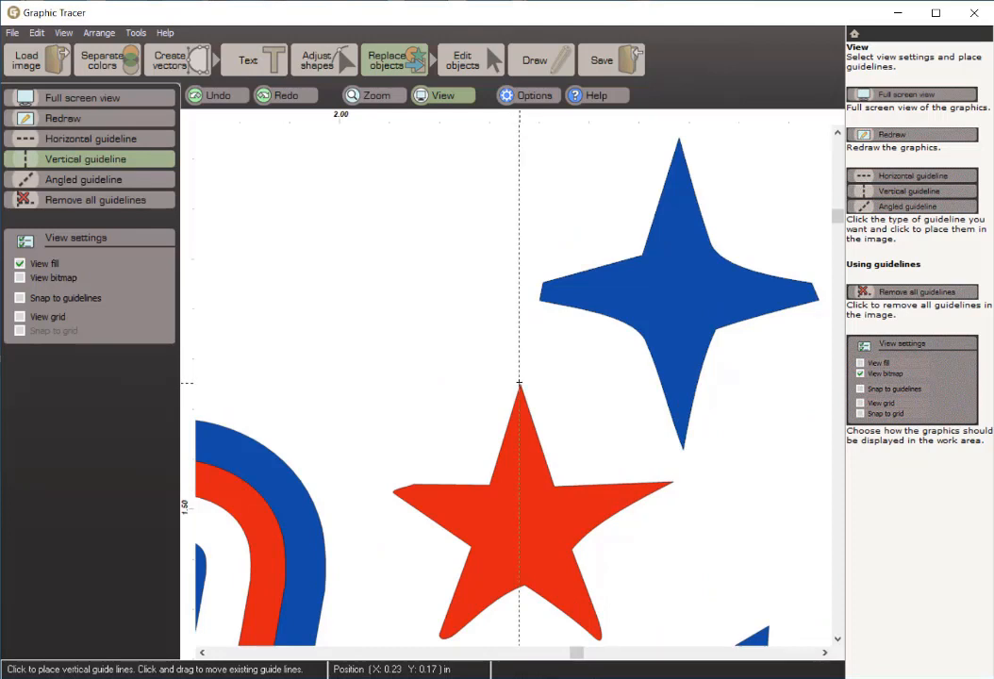
Step: Move the node between the two lower points of the larger red star onto the vertical guideline
left_click(320, 61)
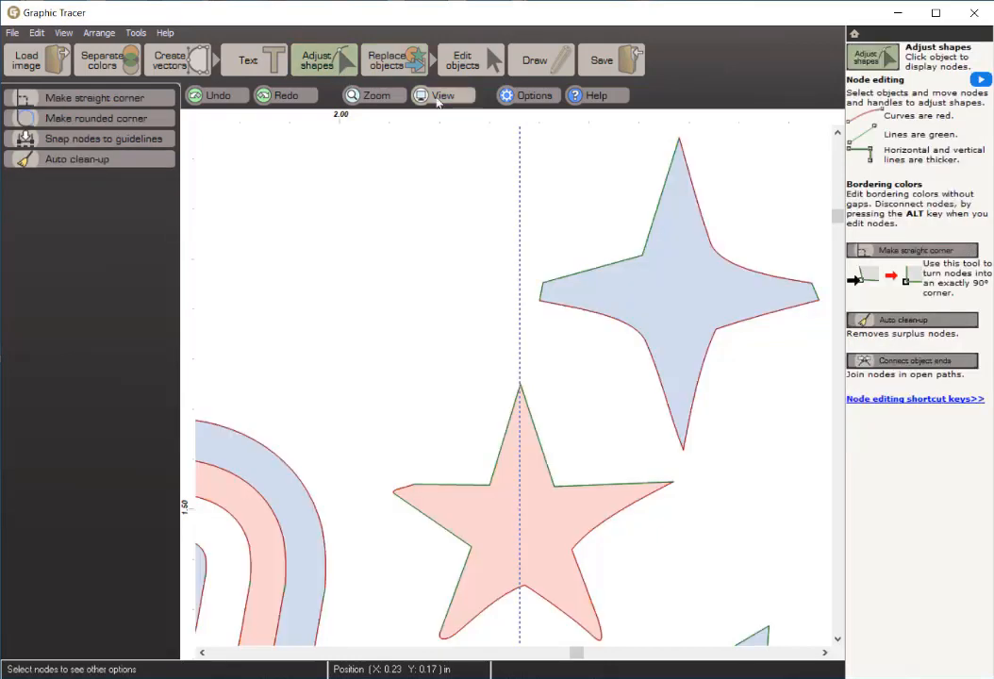
left_click(520, 580)
left_click(524, 584)
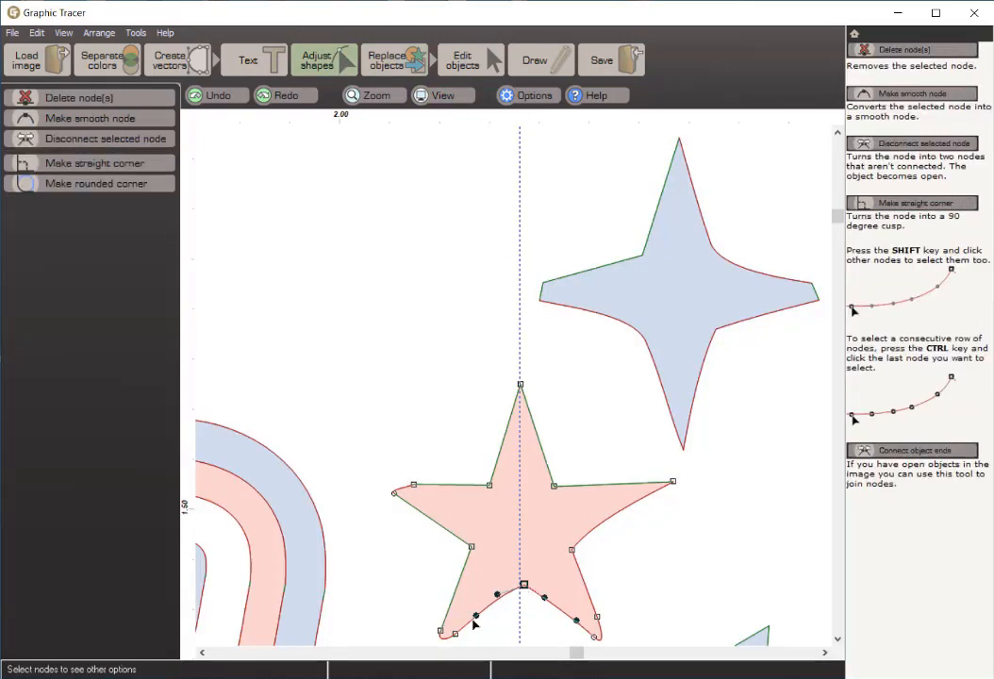
left_click_drag(524, 585, 519, 585)
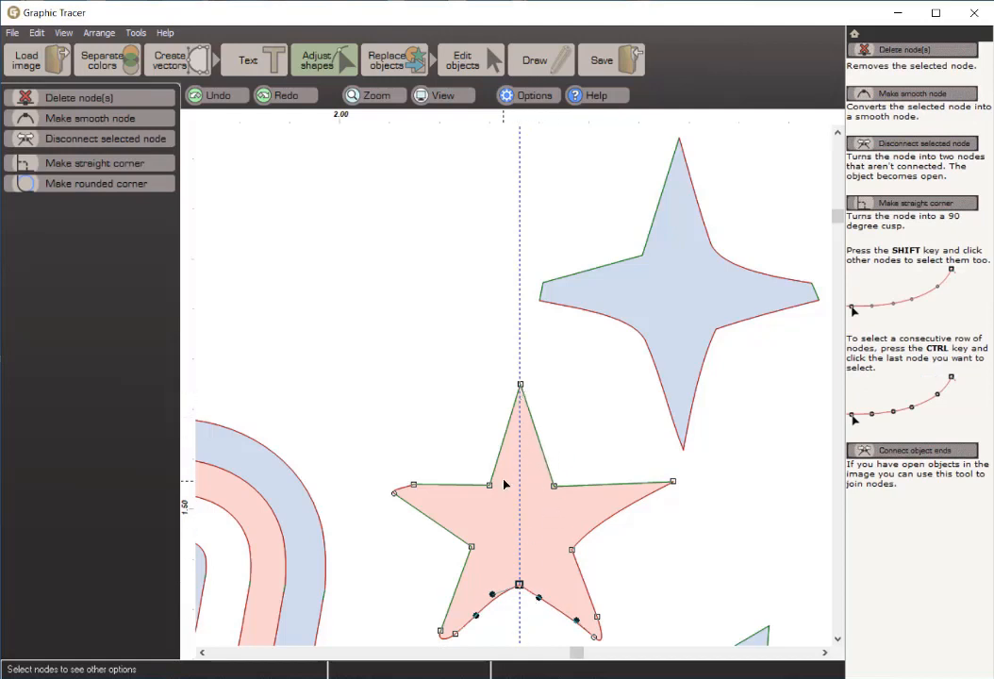
Step: Convert the blunt left and lower-left tips of the larger red star into corners, and straighten the curved edge beside its lower-left tip
left_click_drag(374, 466, 451, 531)
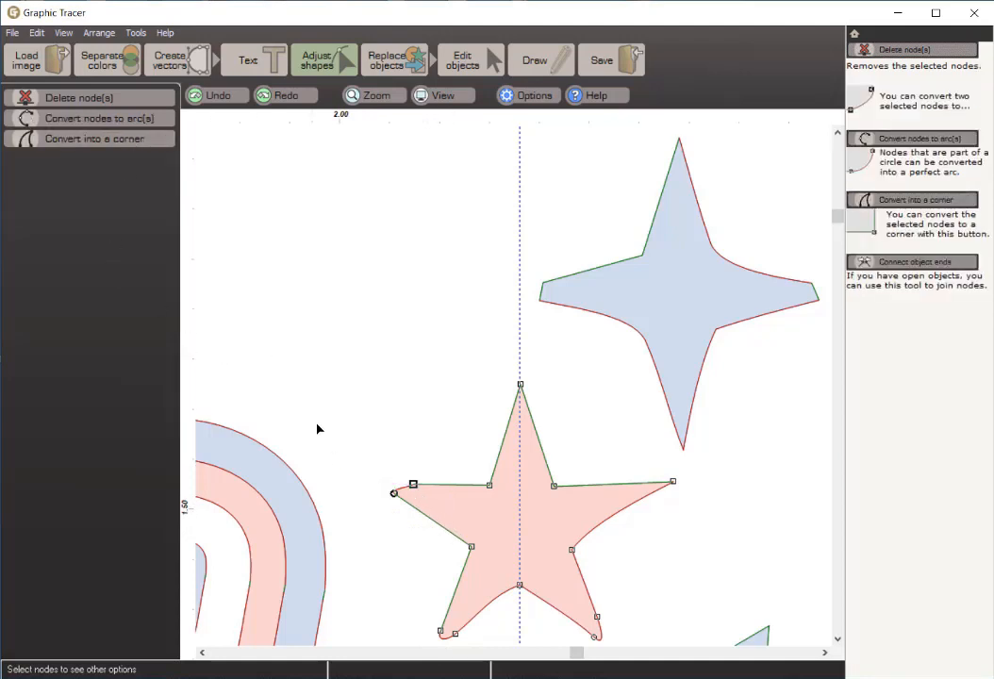
left_click(99, 139)
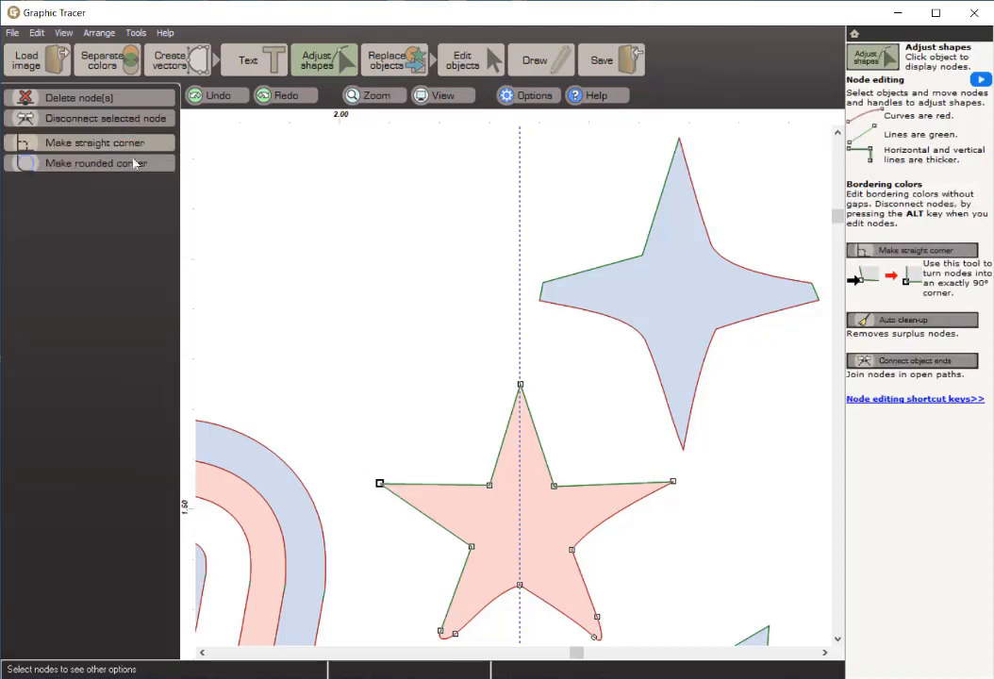
left_click_drag(400, 604, 469, 648)
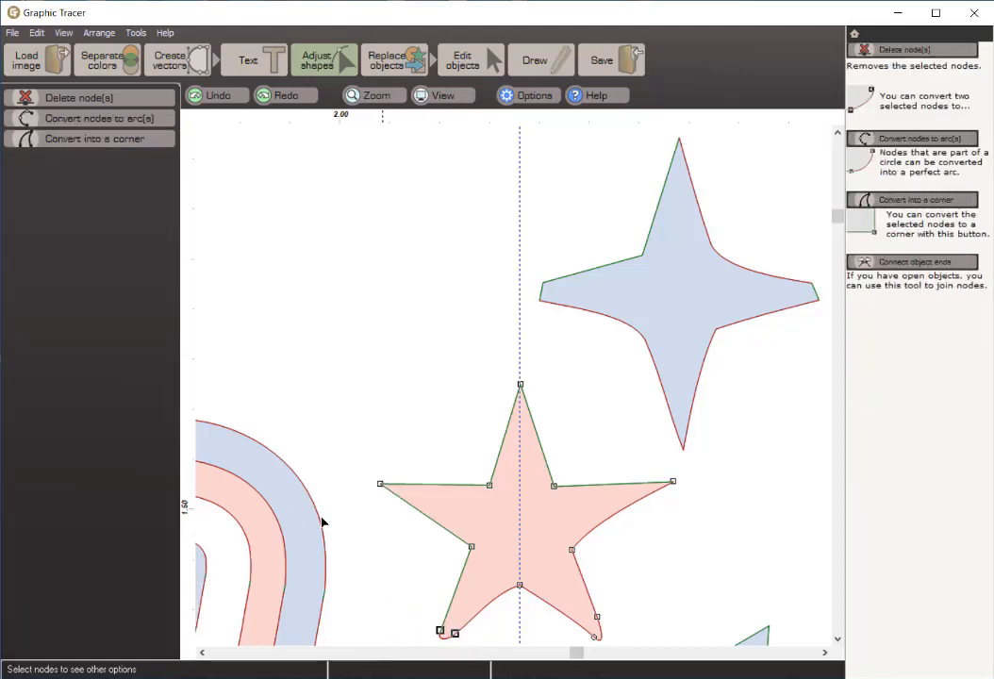
left_click(58, 138)
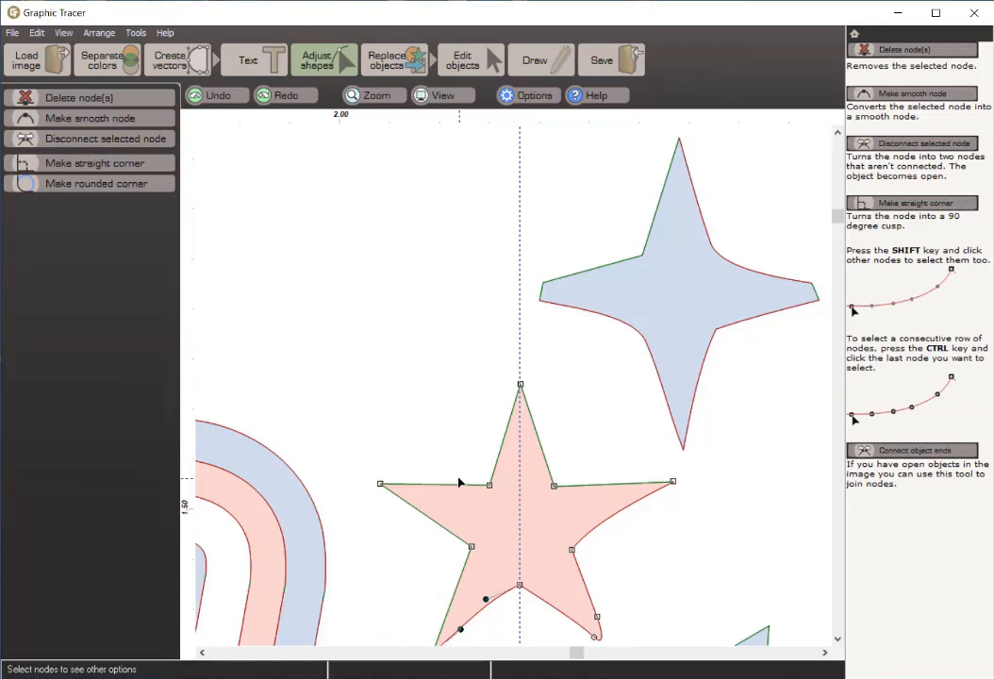
left_click(491, 618)
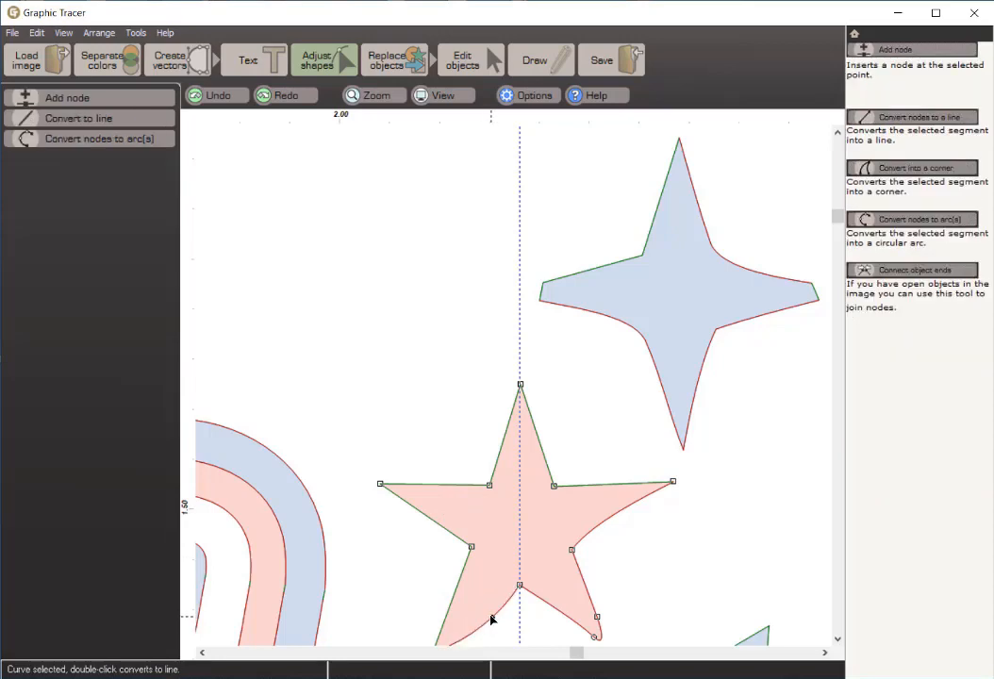
scroll(486, 604, "down", 1)
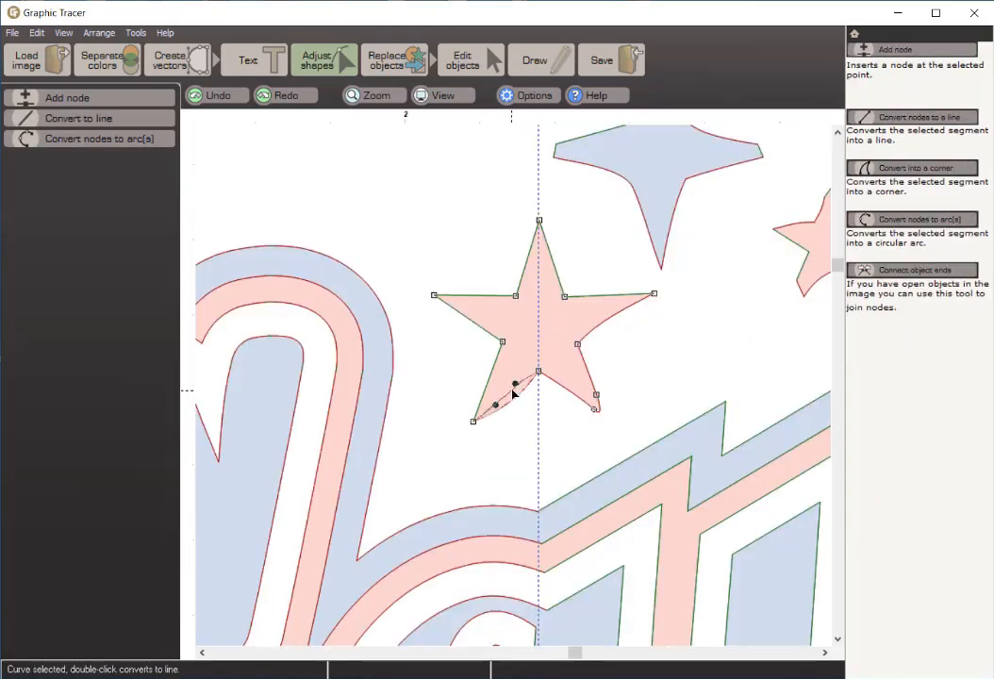
double_click(514, 392)
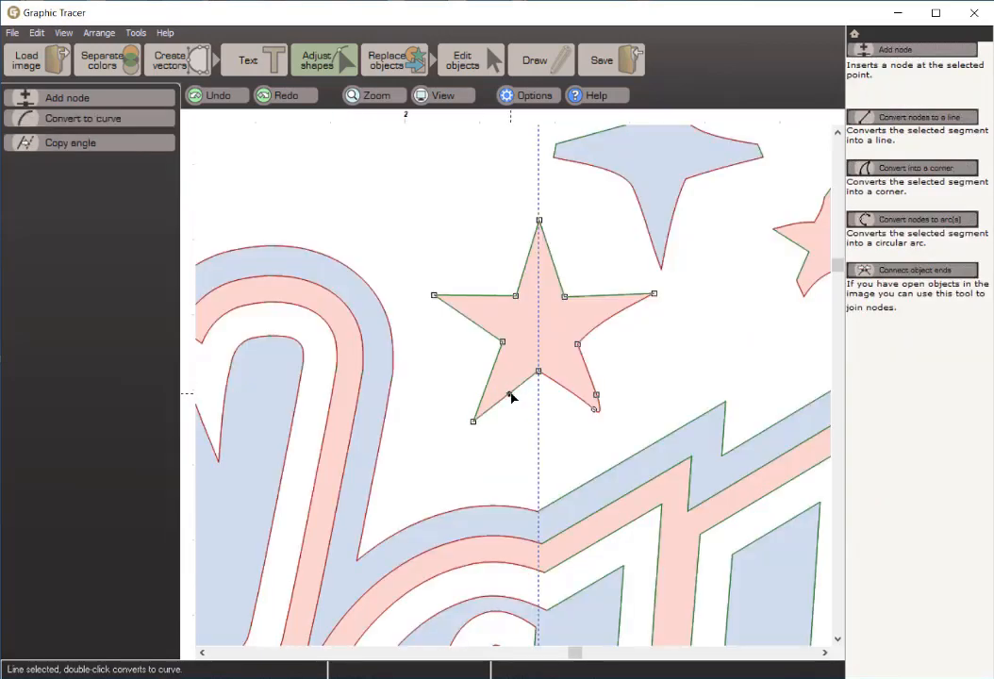
Step: Nudge the left tip of the larger red star to the right to fit the original bitmap
left_click(435, 299)
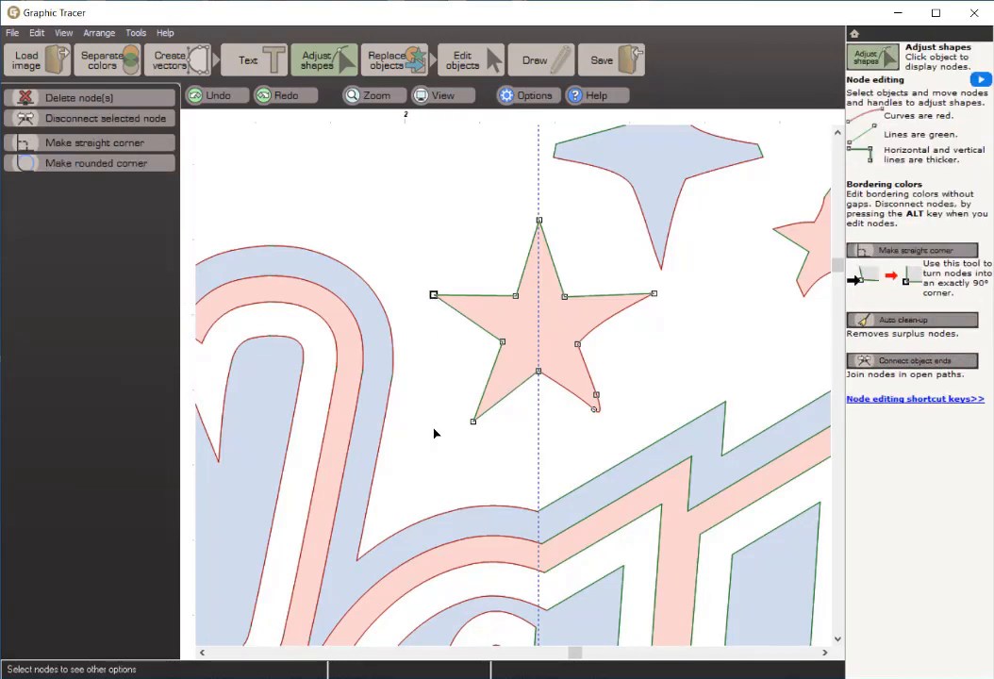
key("space")
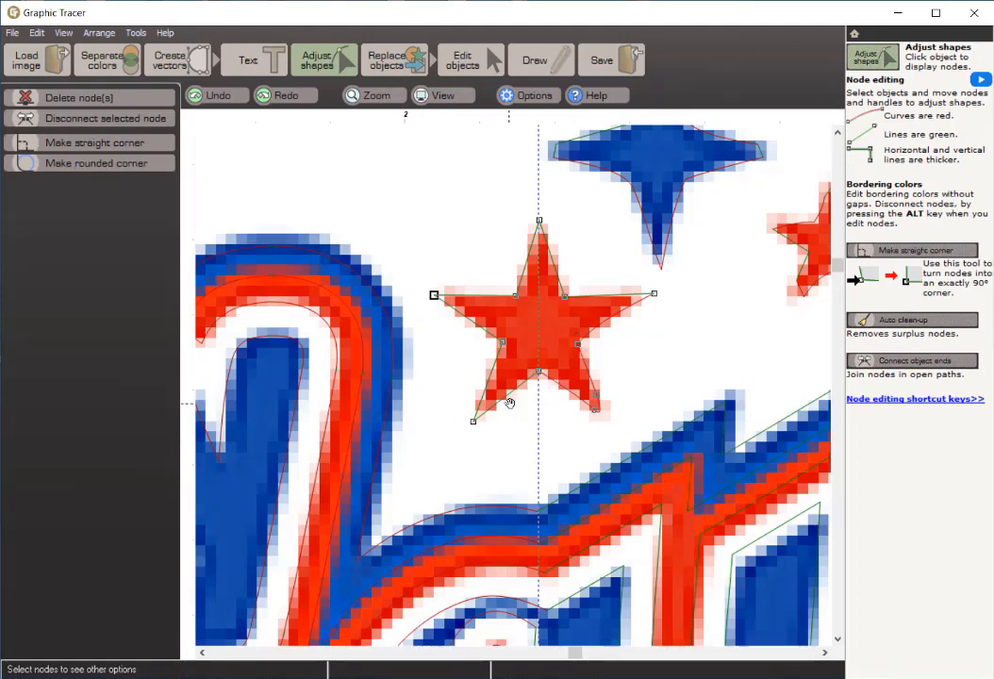
key("Right")
key("Right")
key("space")
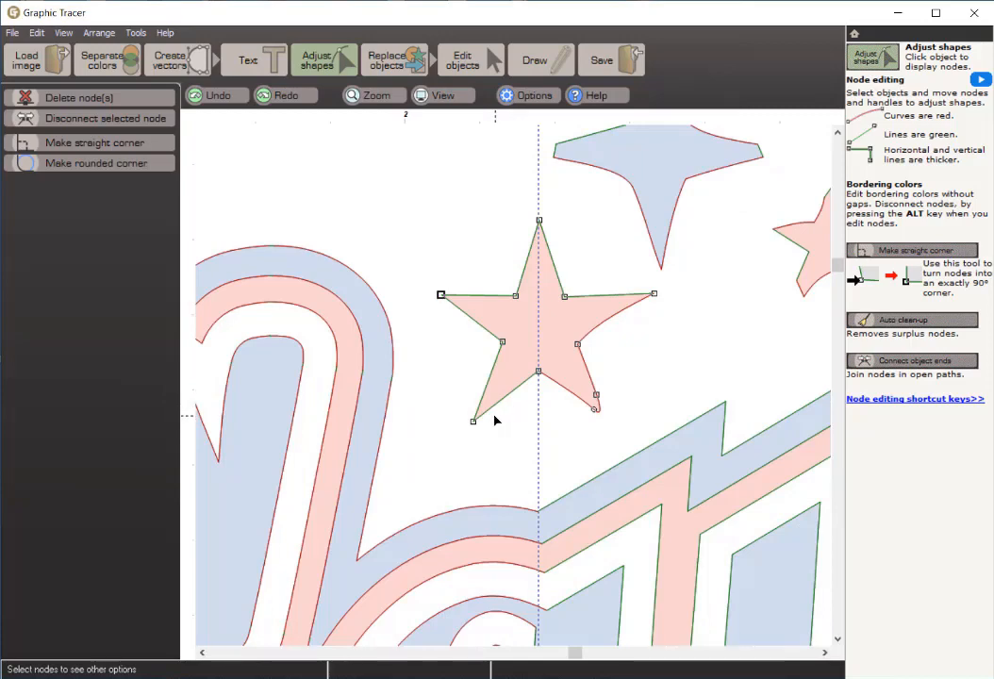
Step: Nudge the lower-left tip of the larger red star up and slightly right to fit the original bitmap
left_click(473, 423)
key("space")
key("Up")
key("Up")
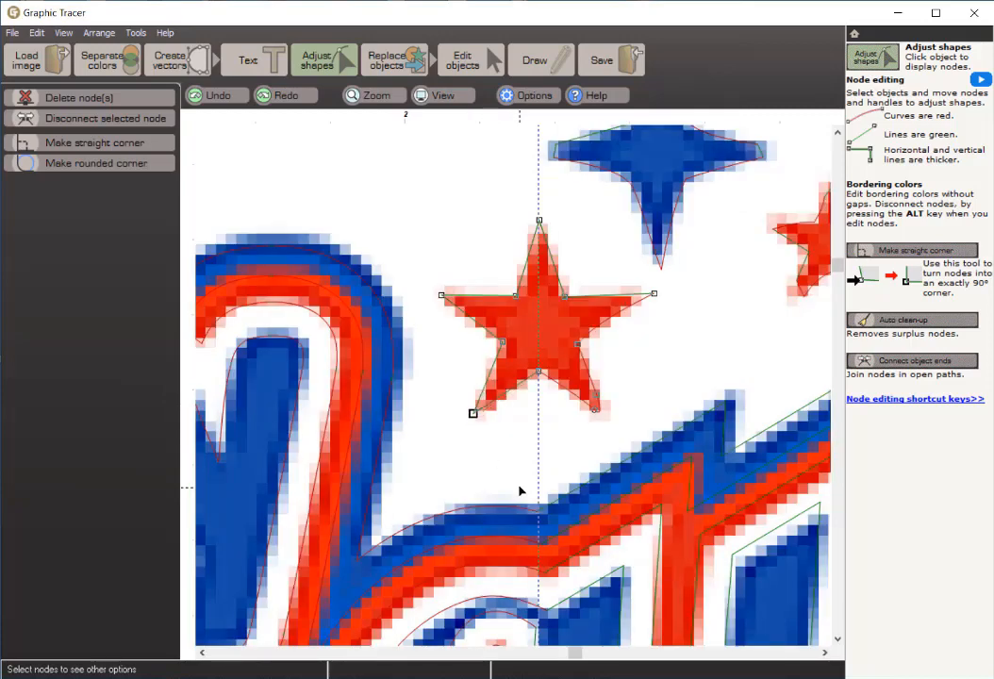
key("Right")
key("space")
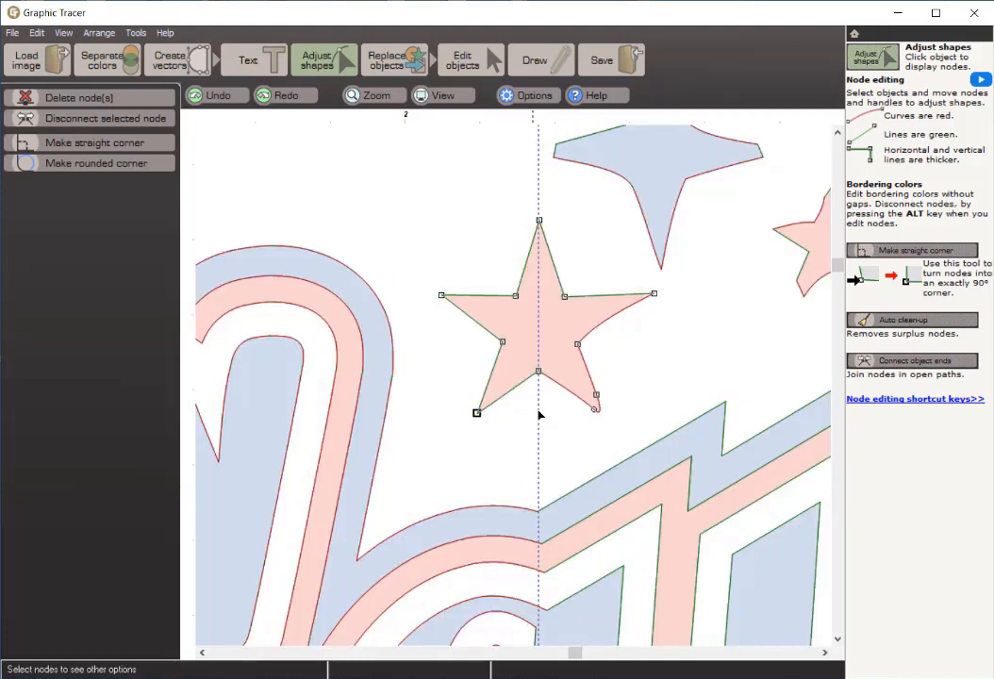
Step: Nudge the top tip of the larger red star down to fit the original bitmap
left_click(539, 221)
key("space")
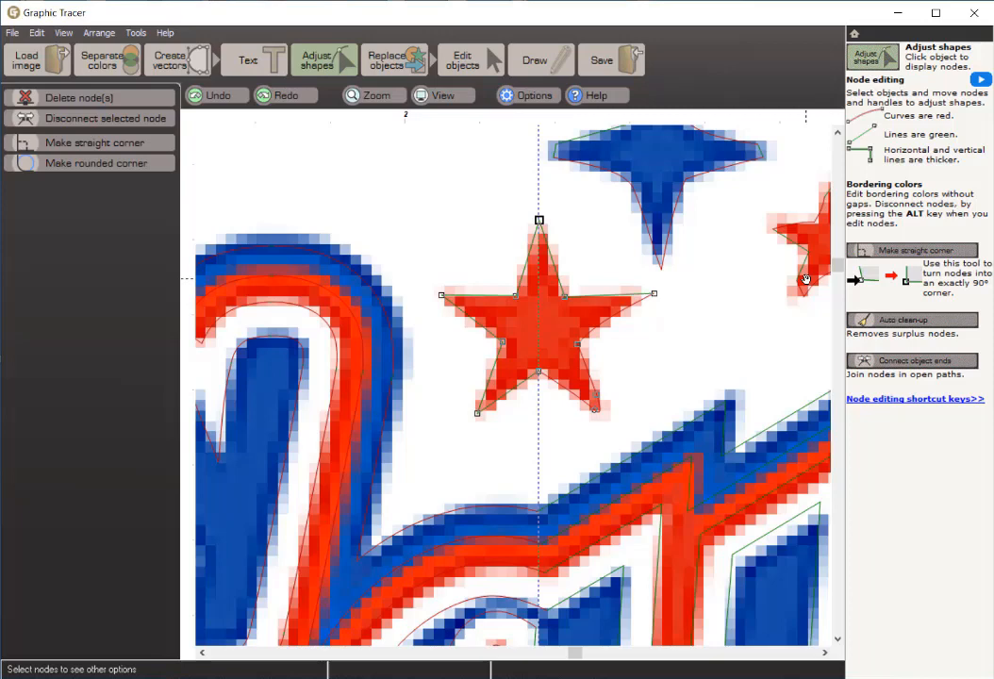
key("Down")
key("space")
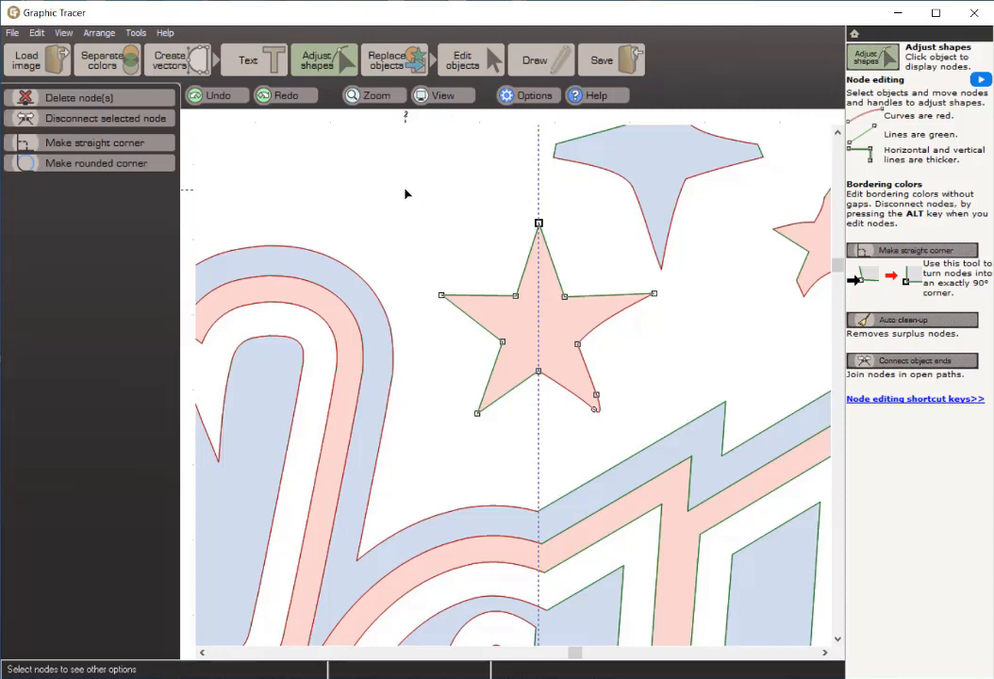
Step: Mirror the left-half nodes of the larger red star vertically, including its top tip and lower centre node, to make the star symmetrical
left_click_drag(406, 184, 458, 408)
left_click_drag(555, 451, 549, 439)
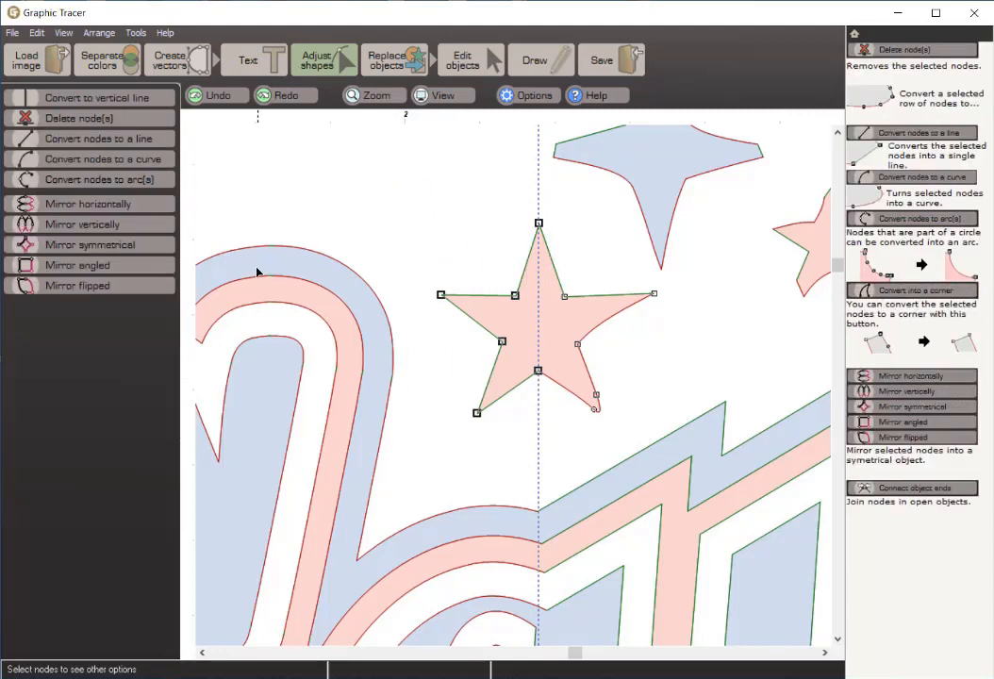
left_click(113, 228)
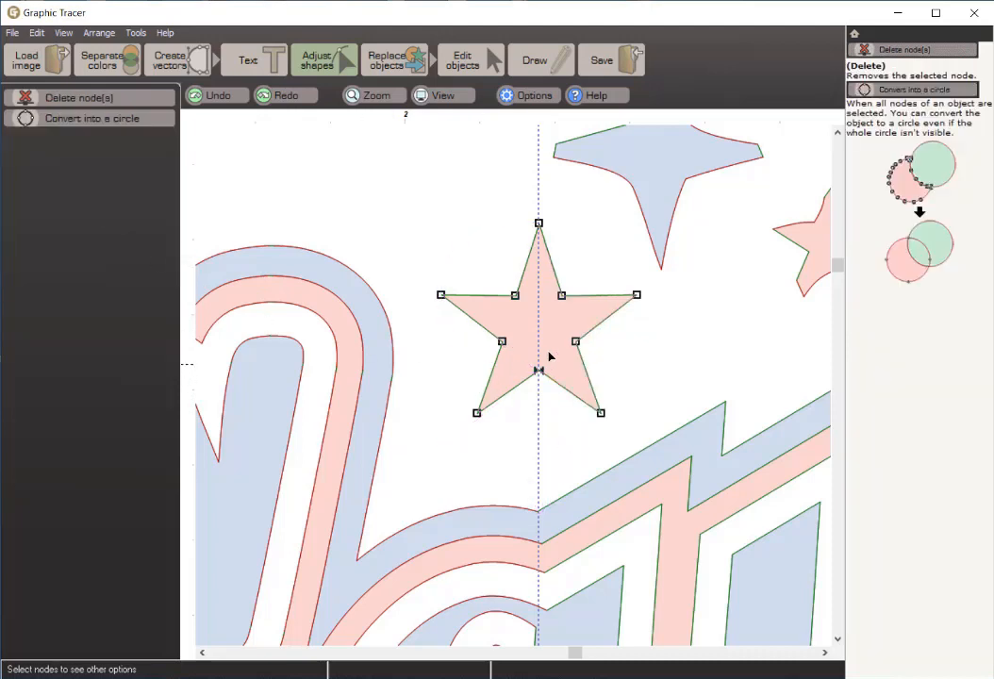
left_click(651, 371)
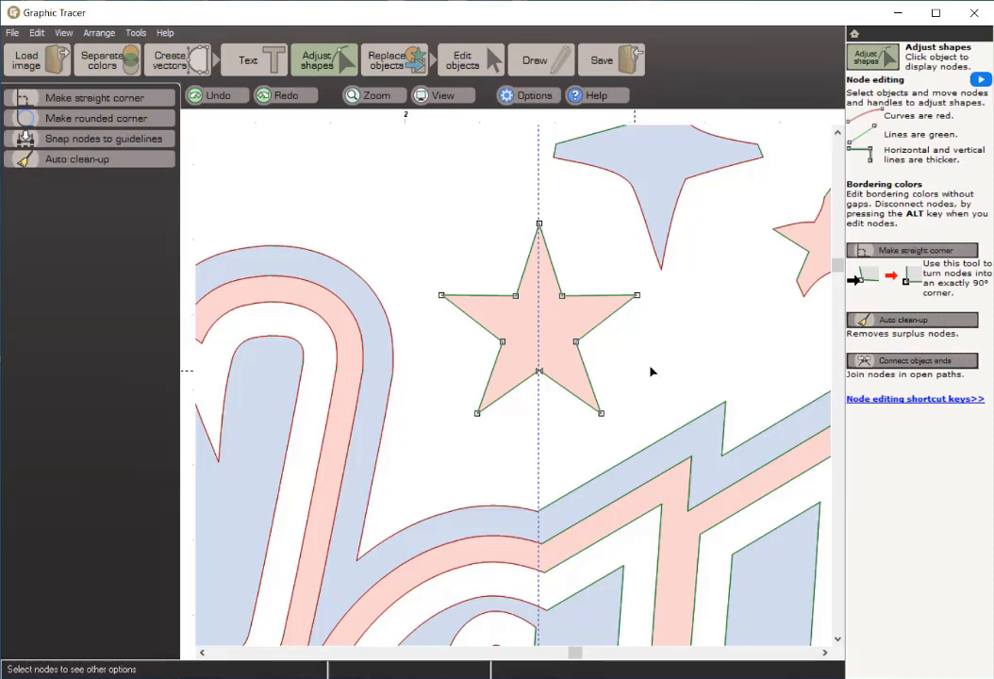
Step: Copy the larger red star's shape onto the smaller red star with adapted size and rotation, and compare it with the original bitmap
scroll(666, 369, "down", 3)
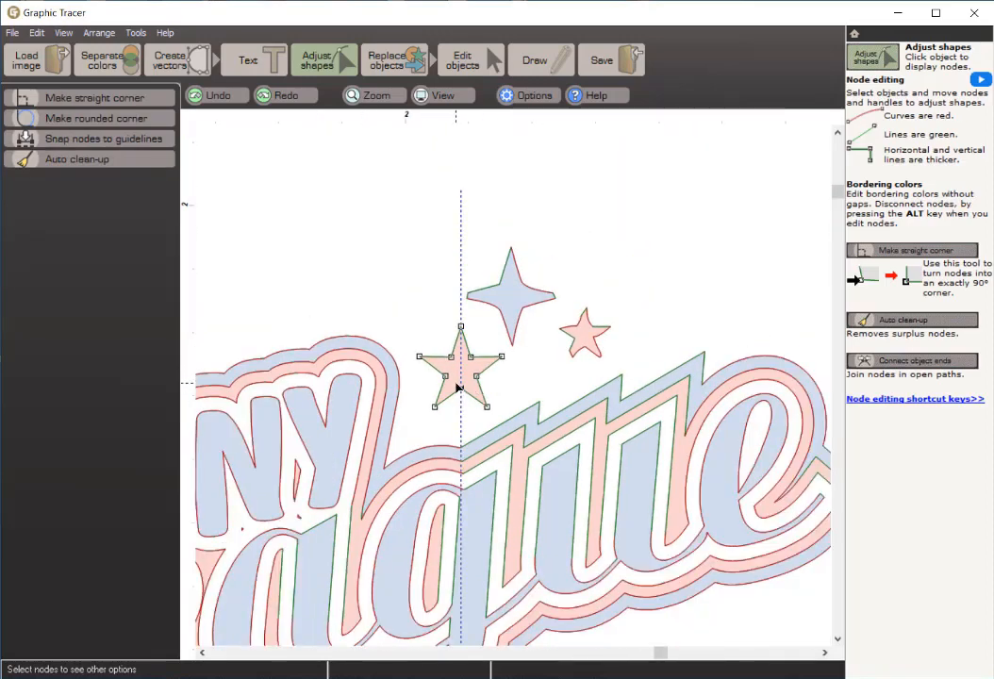
left_click(458, 394)
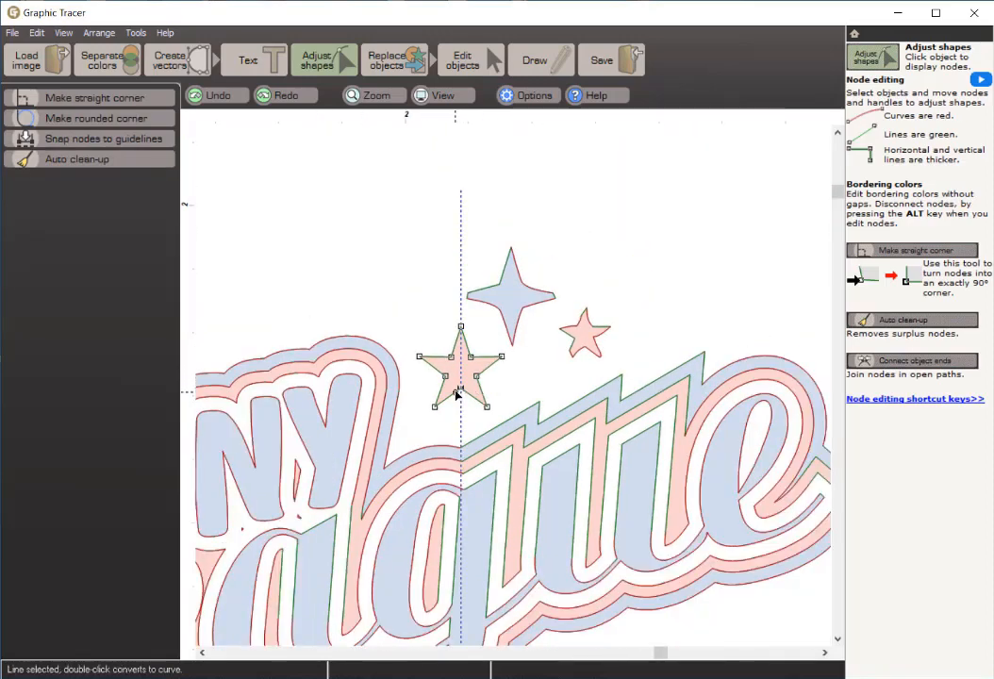
left_click(455, 59)
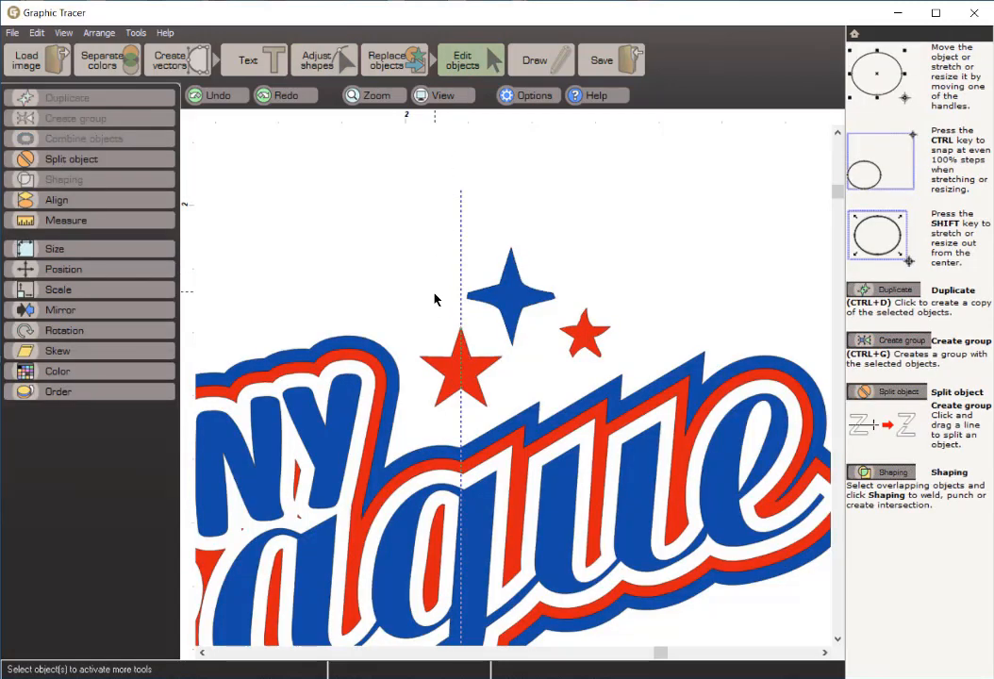
left_click(443, 360)
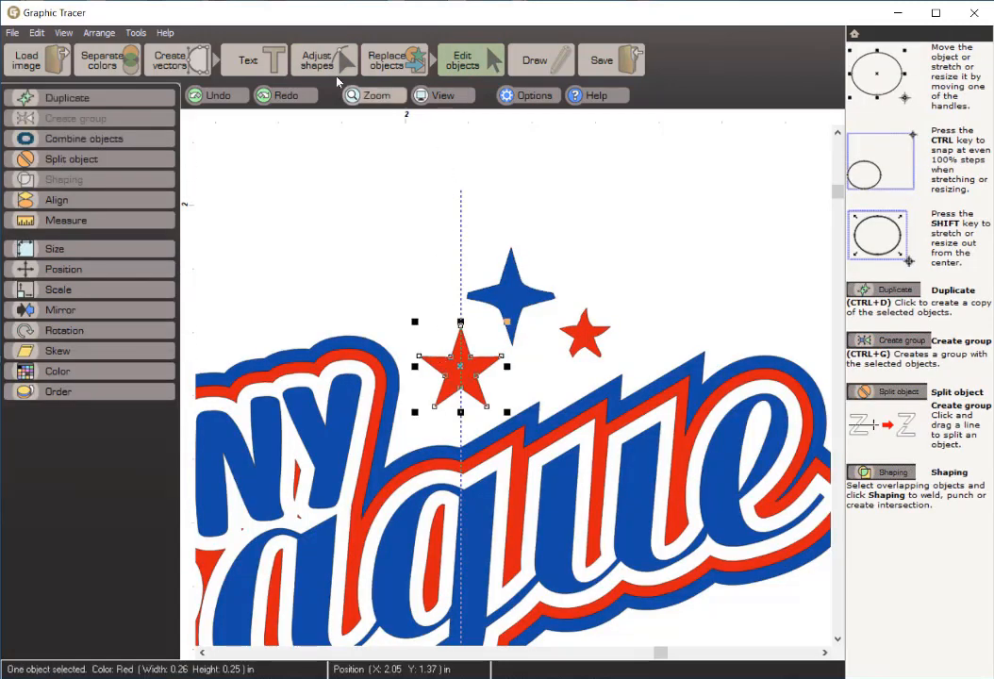
left_click(377, 63)
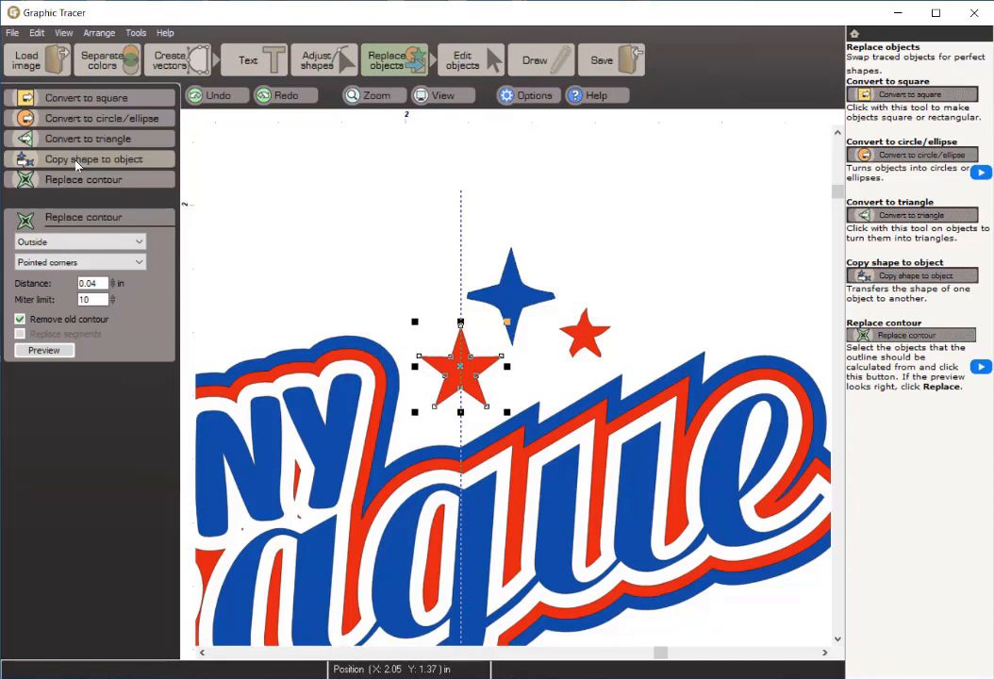
left_click(154, 163)
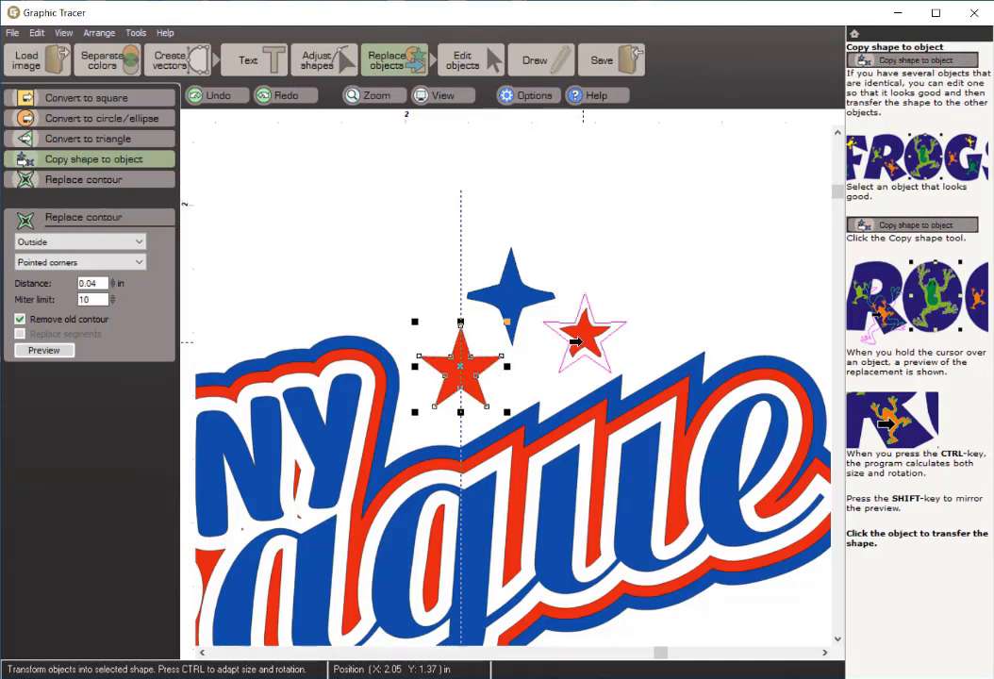
scroll(577, 341, "up", 3)
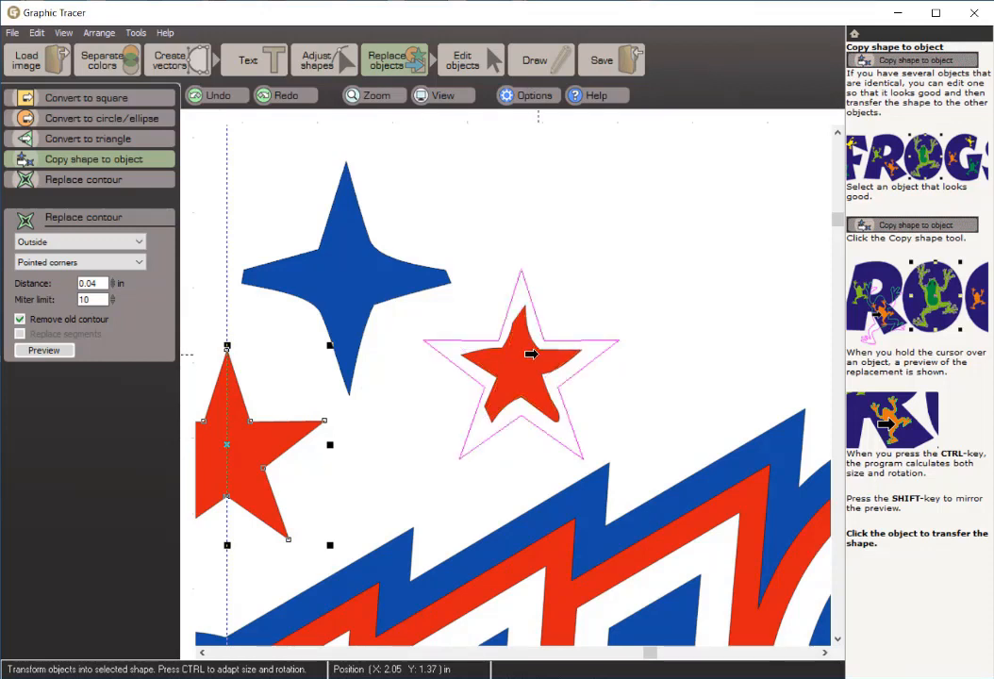
key("ctrl")
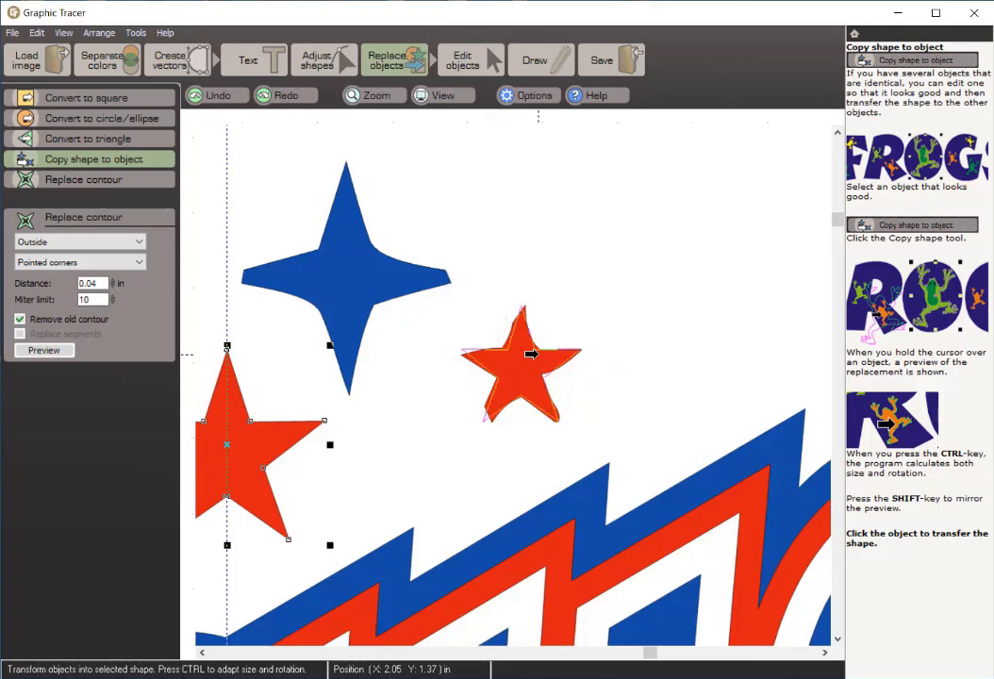
left_click(531, 354)
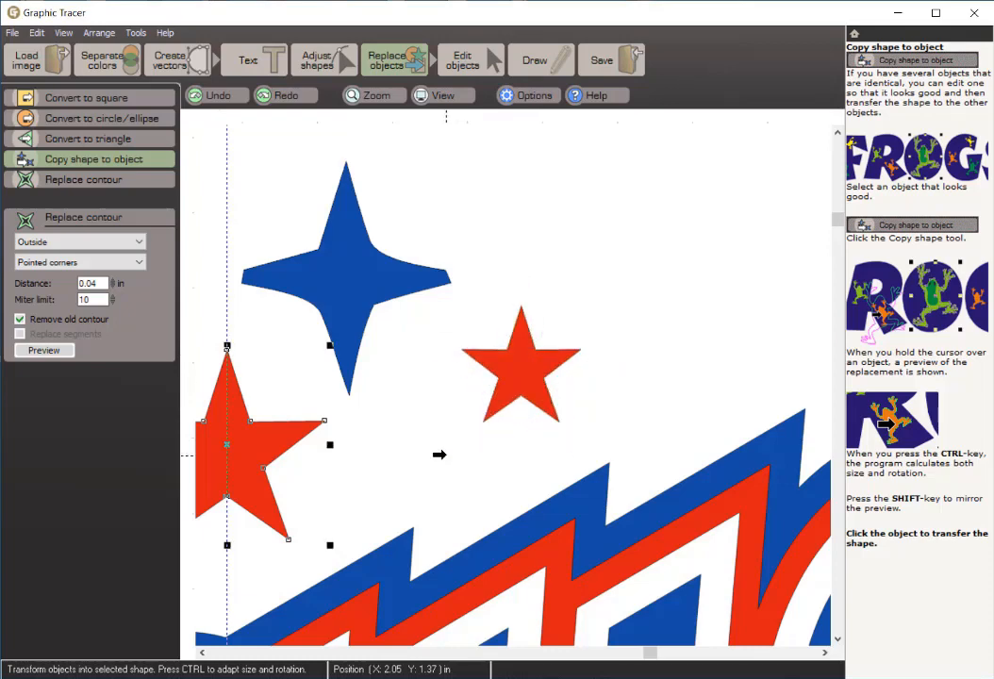
key("space")
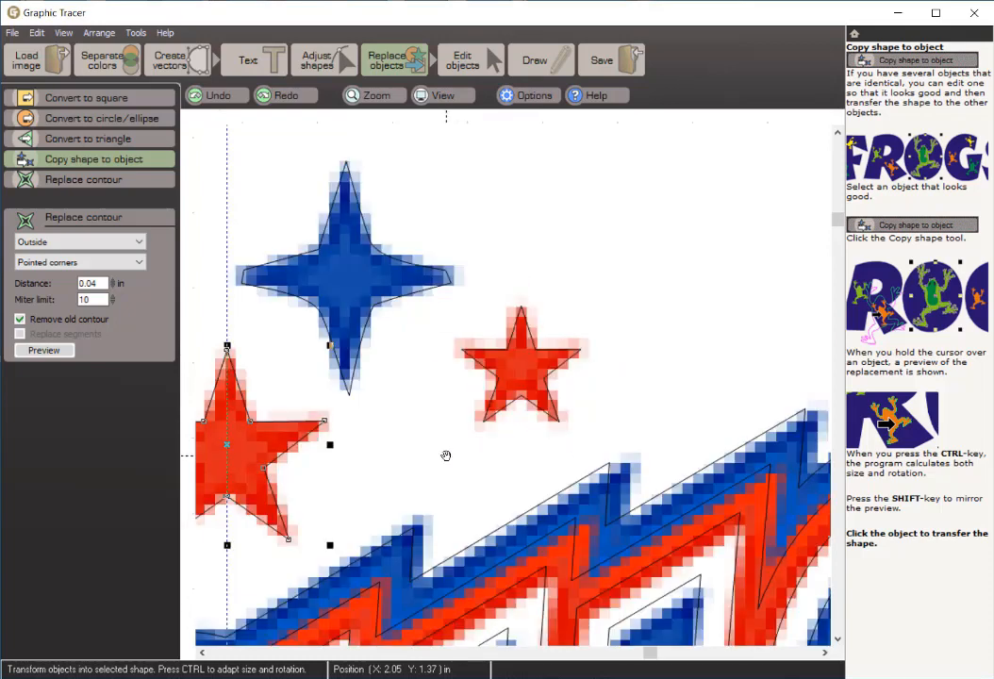
key("space")
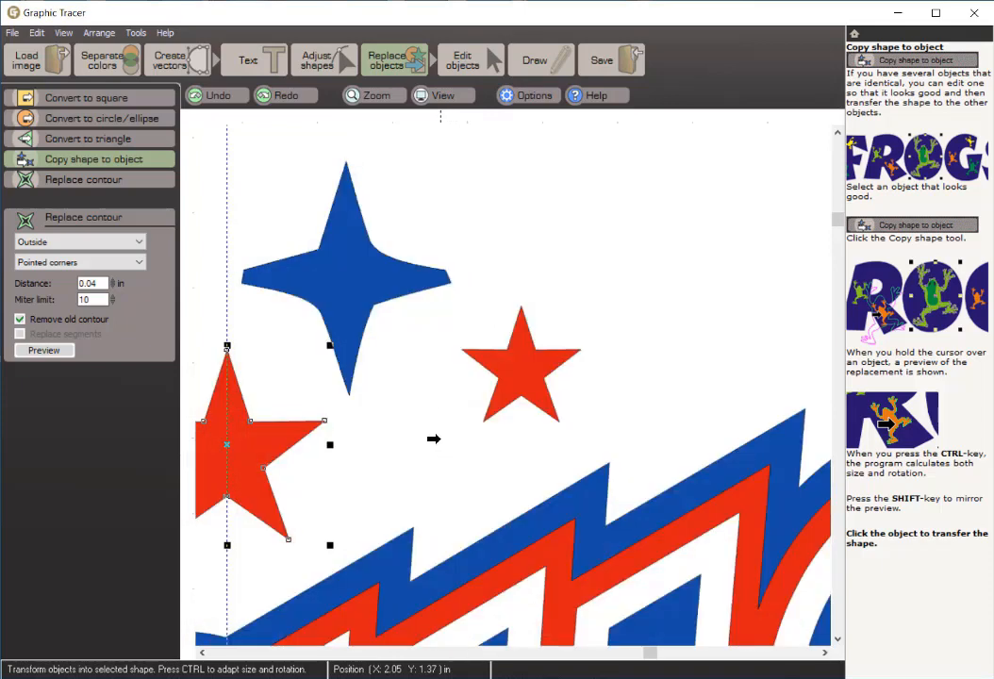
Step: Nudge the upper node of the blue star's left tip outward and down, and its top tip down, to fit the original bitmap
left_click(202, 653)
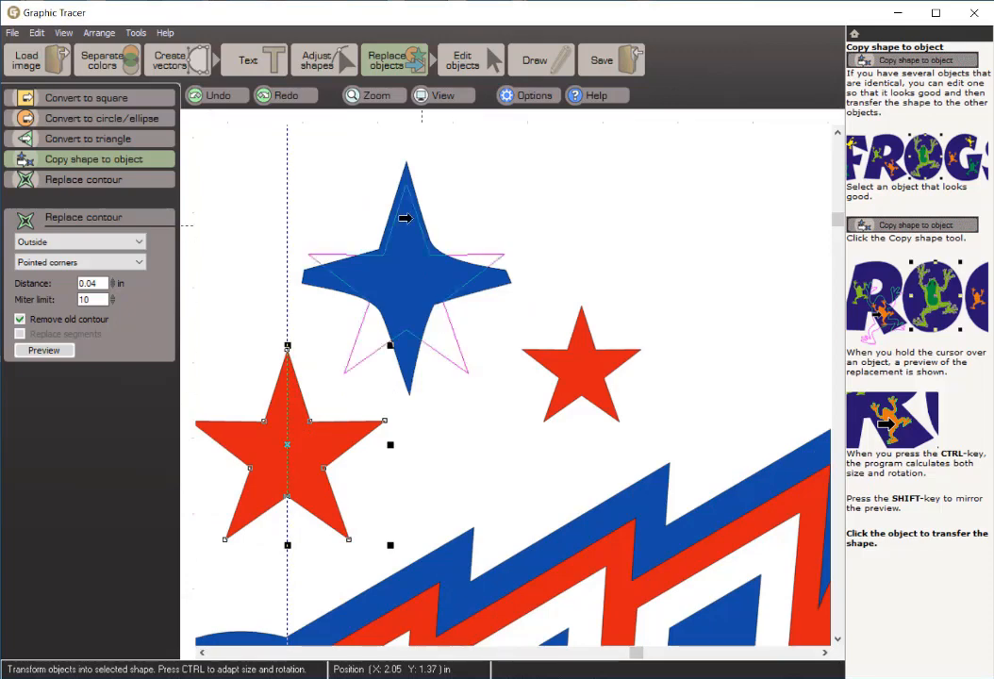
left_click(345, 53)
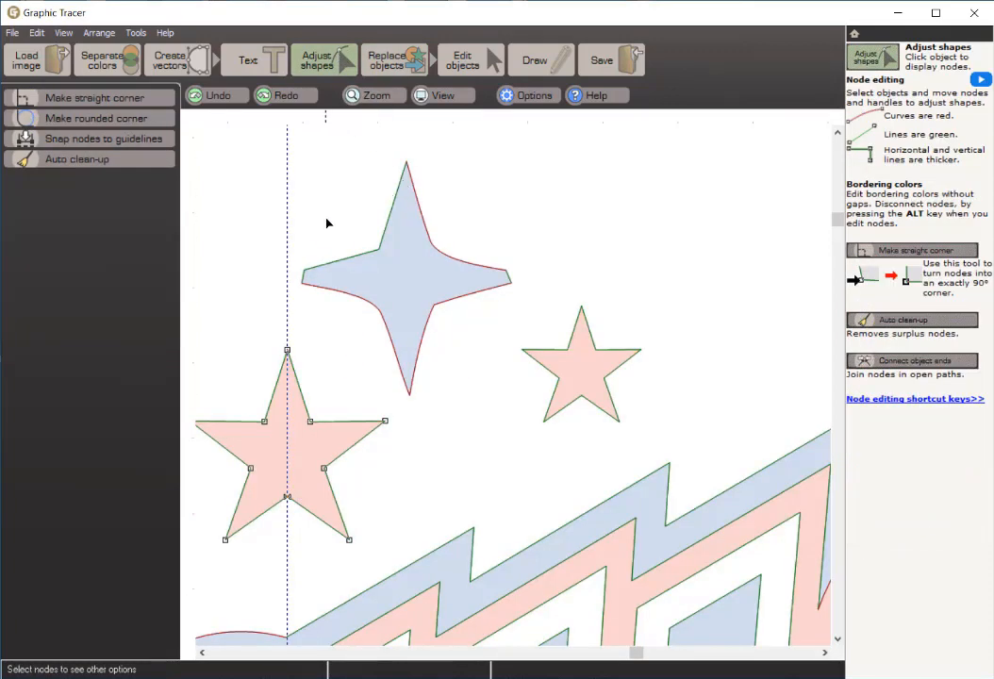
left_click(330, 263)
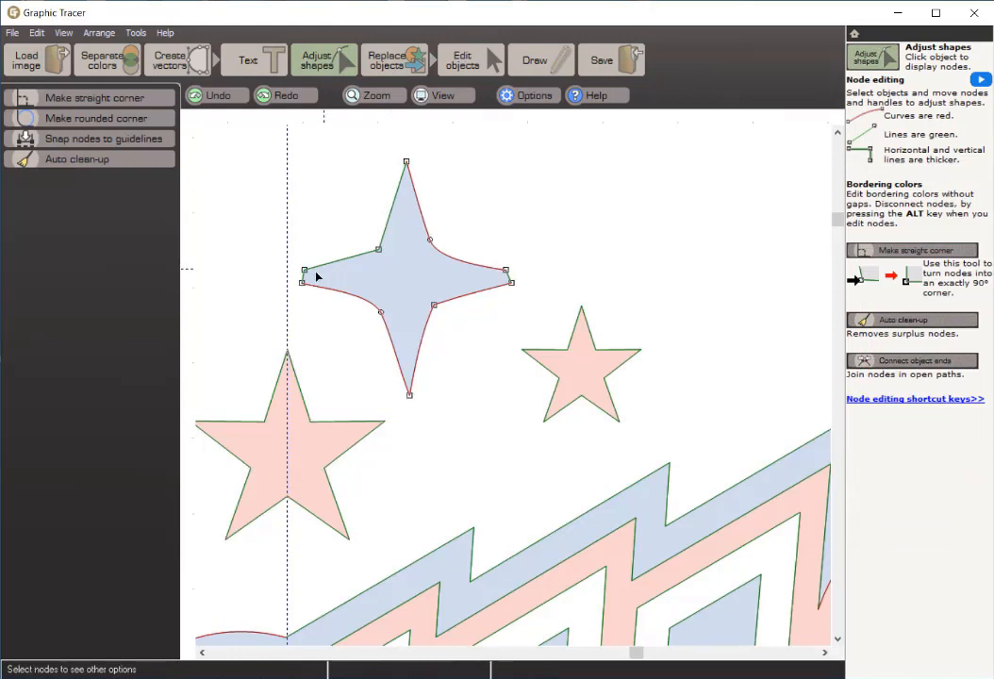
left_click(304, 270)
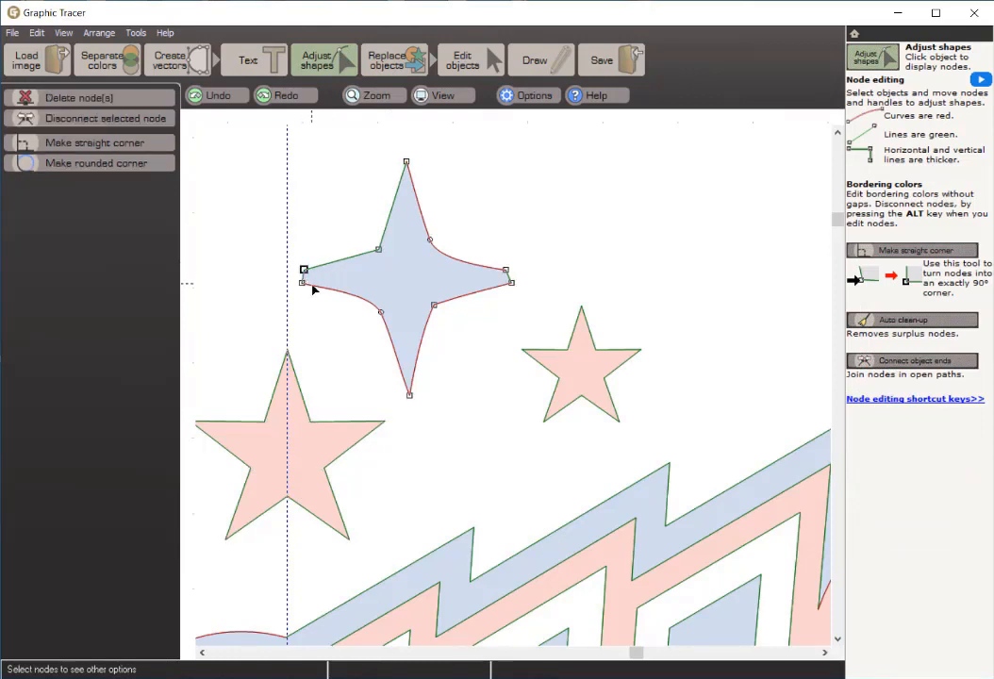
key("space")
key("space")
left_click(407, 162)
key("space")
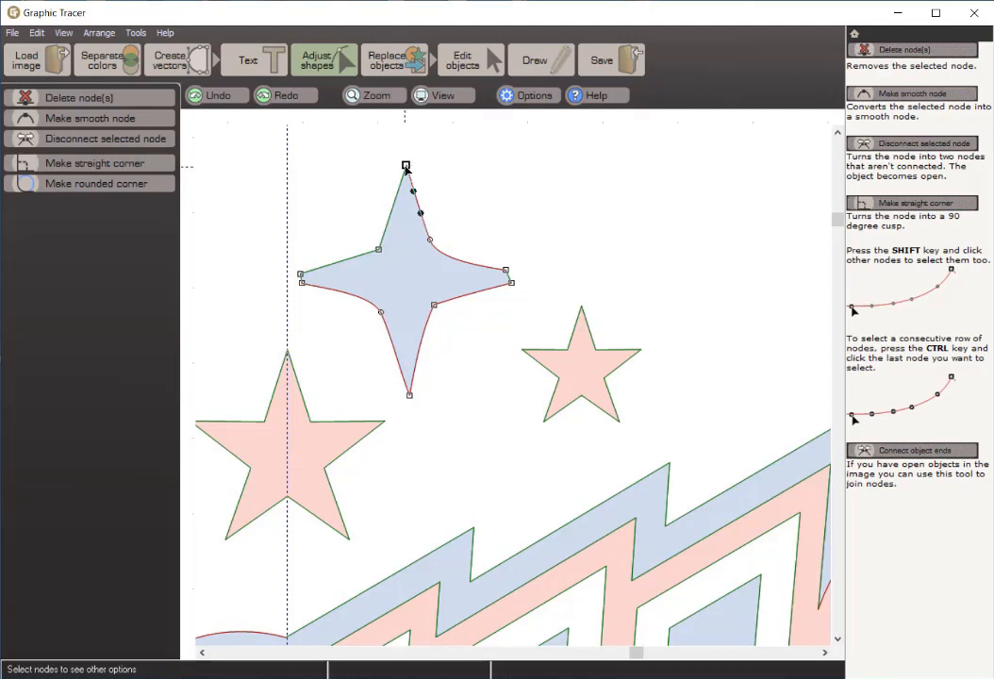
Step: Select the blue star's nodes from the top tip to the left tip and apply Mirror symmetrical to rebuild all four points
left_click(300, 275, "ctrl")
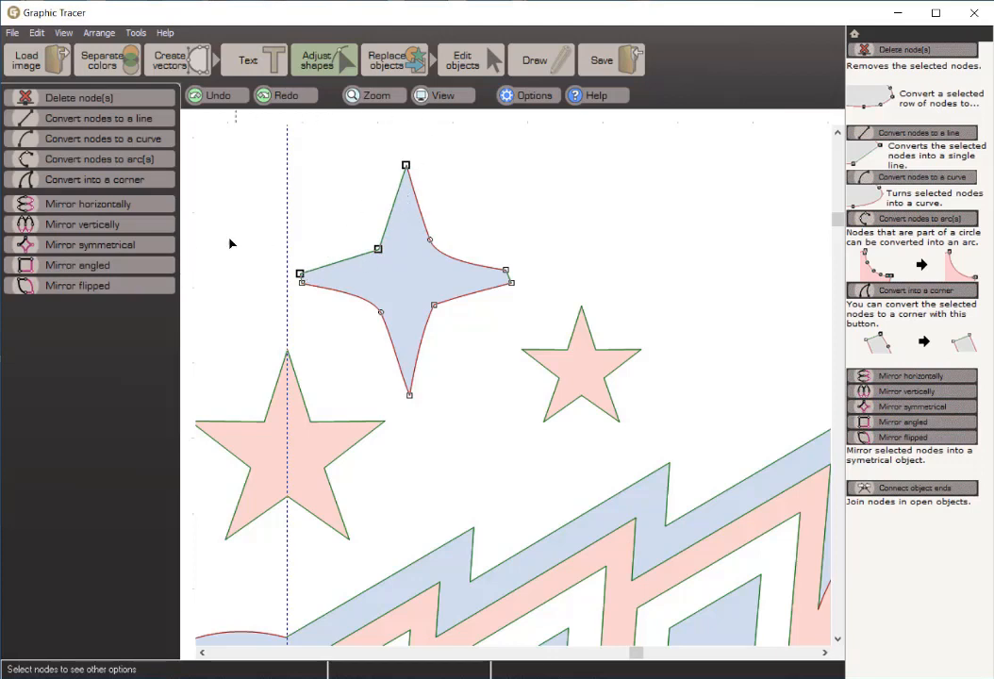
left_click(143, 246)
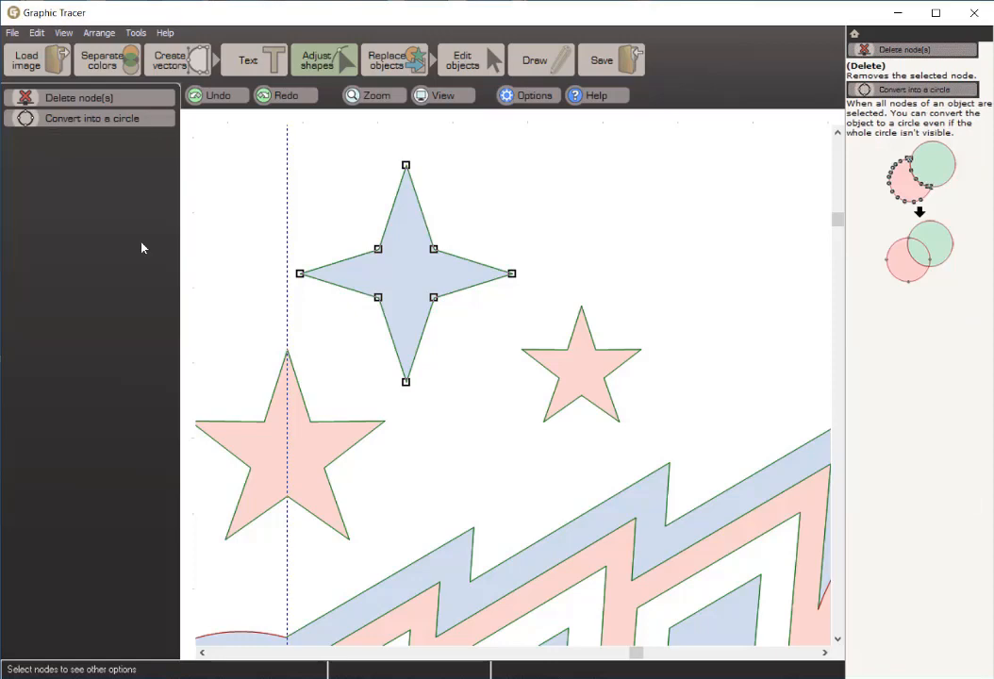
right_click(209, 258)
Step: Show the whole logo in full colour for object editing, with the blue star deselected
scroll(365, 311, "down", 5)
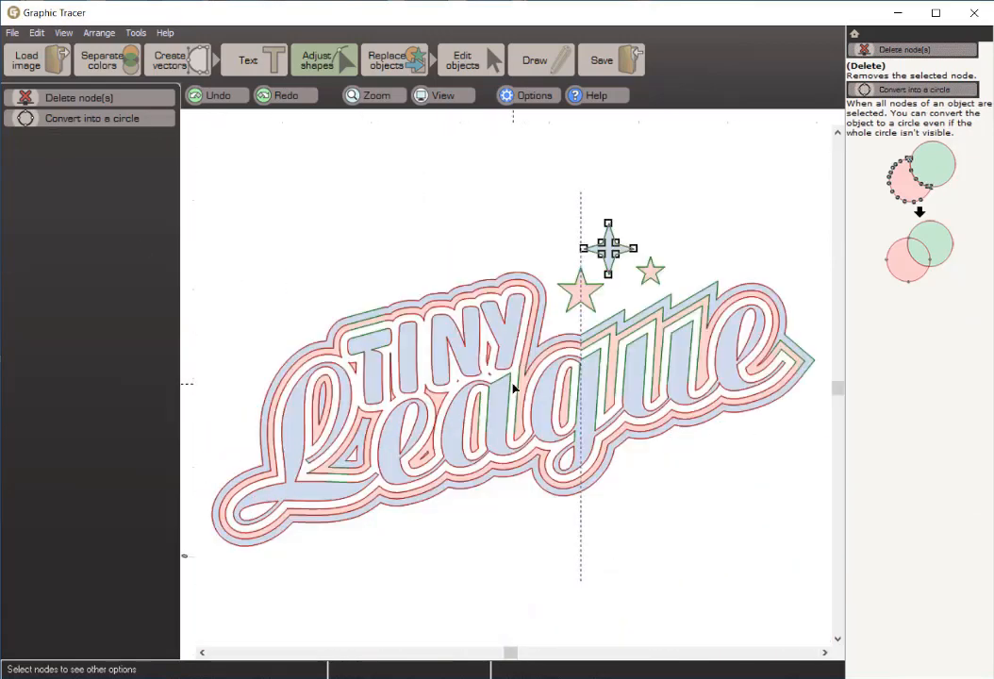
left_click(441, 95)
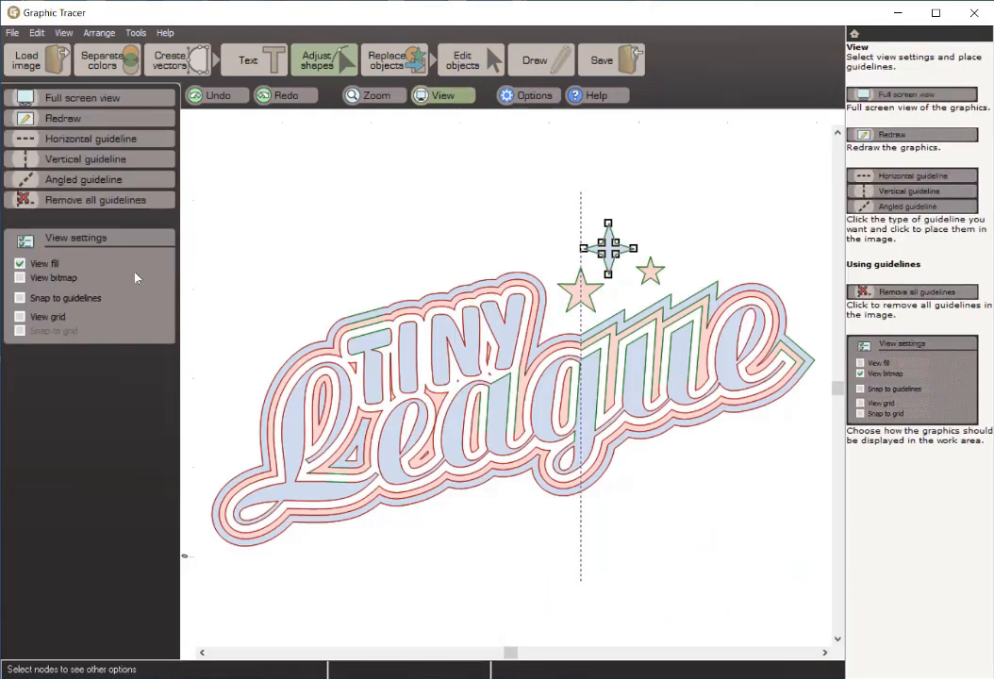
left_click(463, 59)
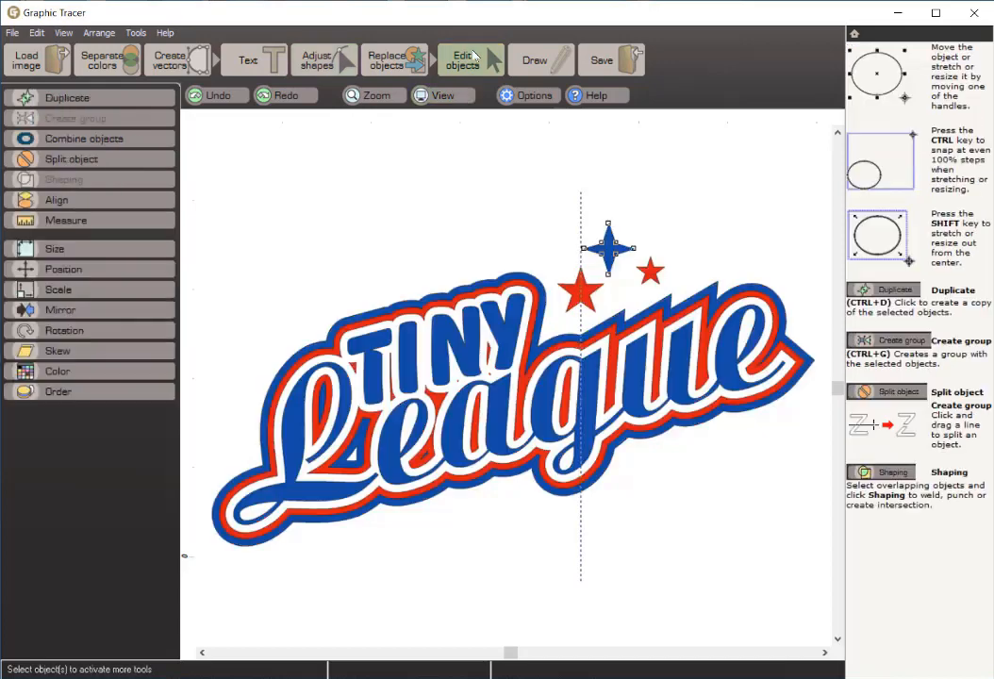
left_click(492, 194)
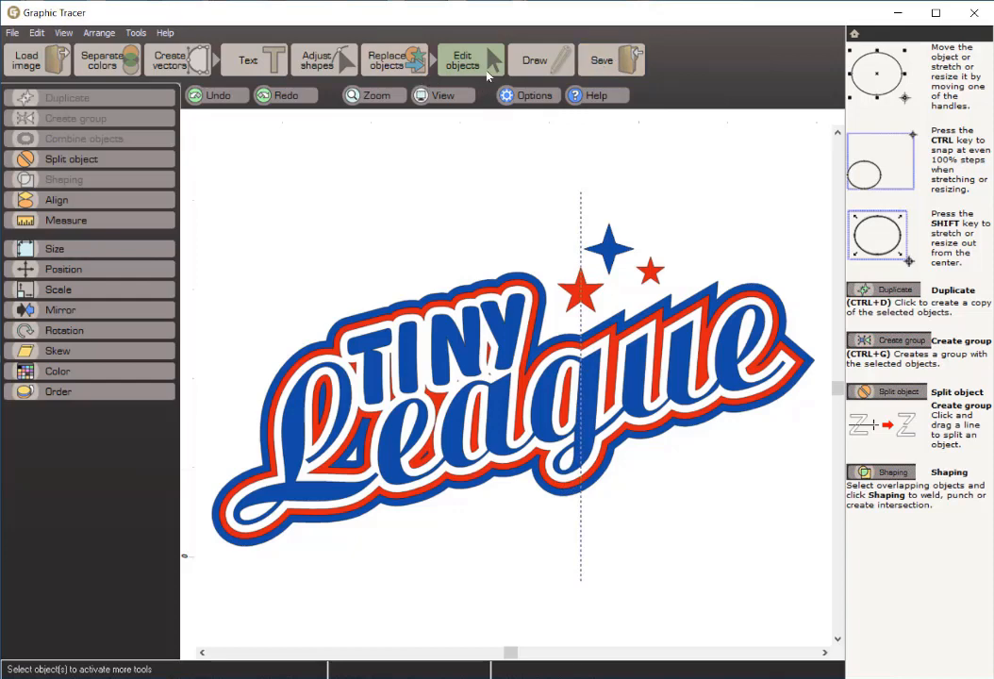
Step: Set the ClikLink transfer target to Corel Draw, version 2020
left_click(600, 60)
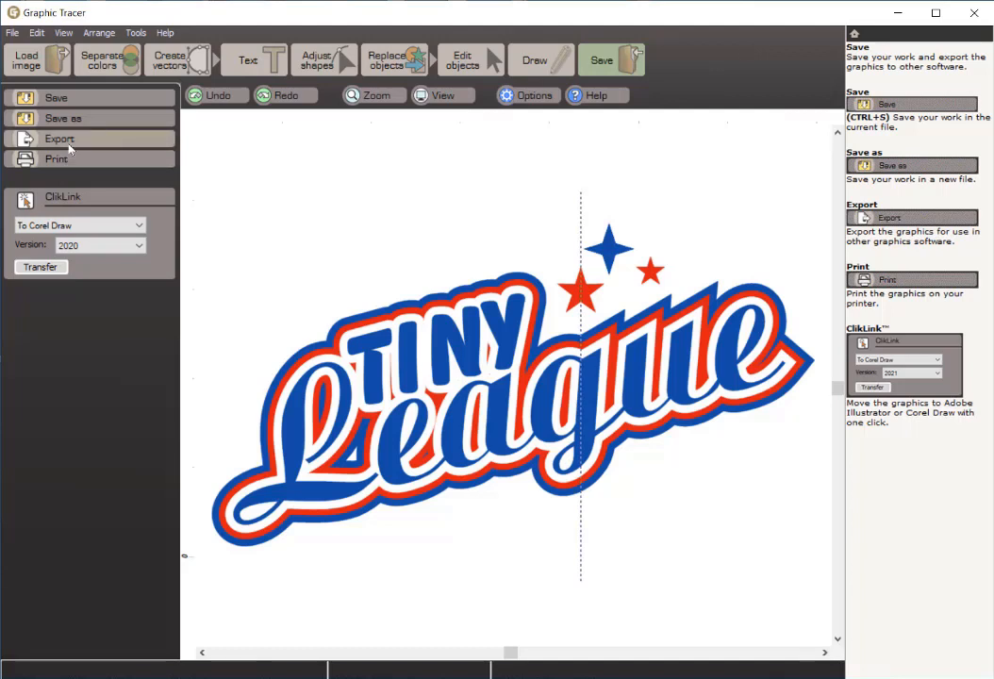
left_click(127, 225)
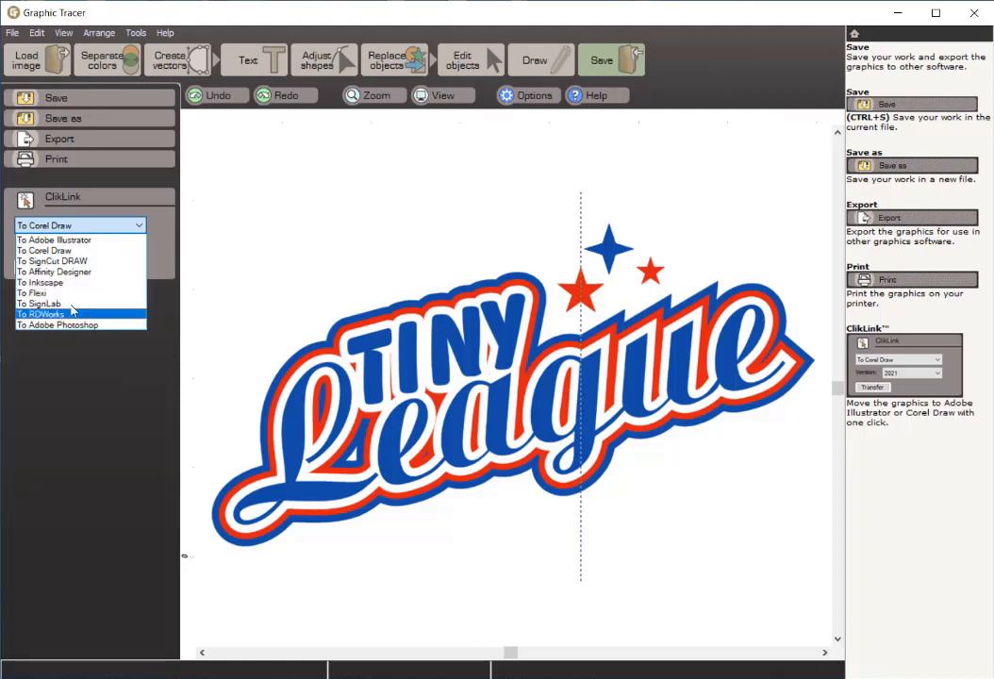
left_click(80, 251)
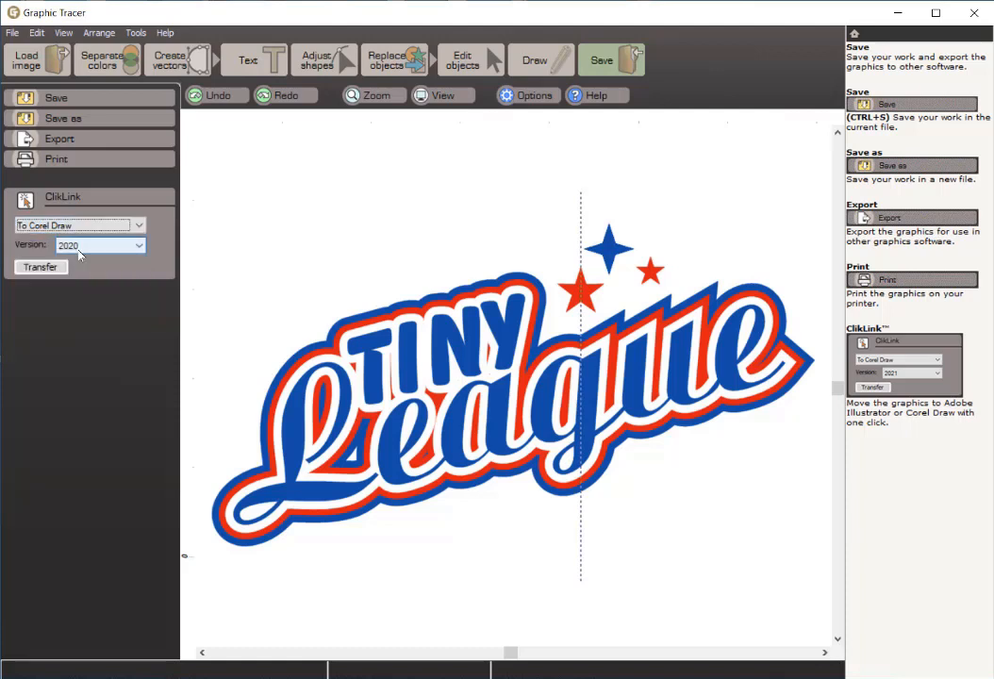
left_click(140, 247)
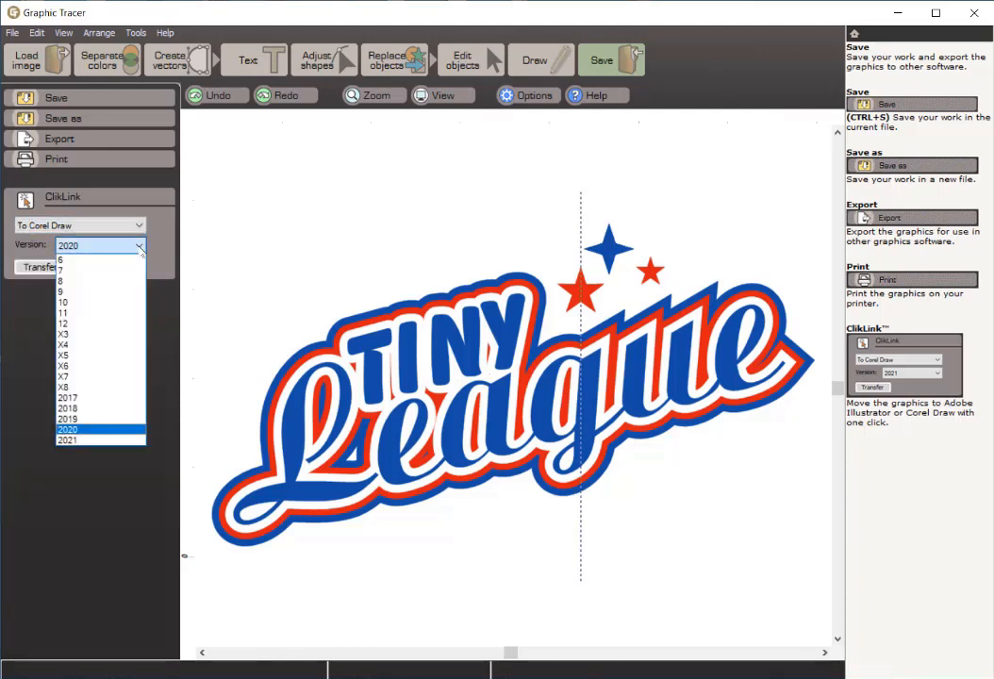
left_click(102, 430)
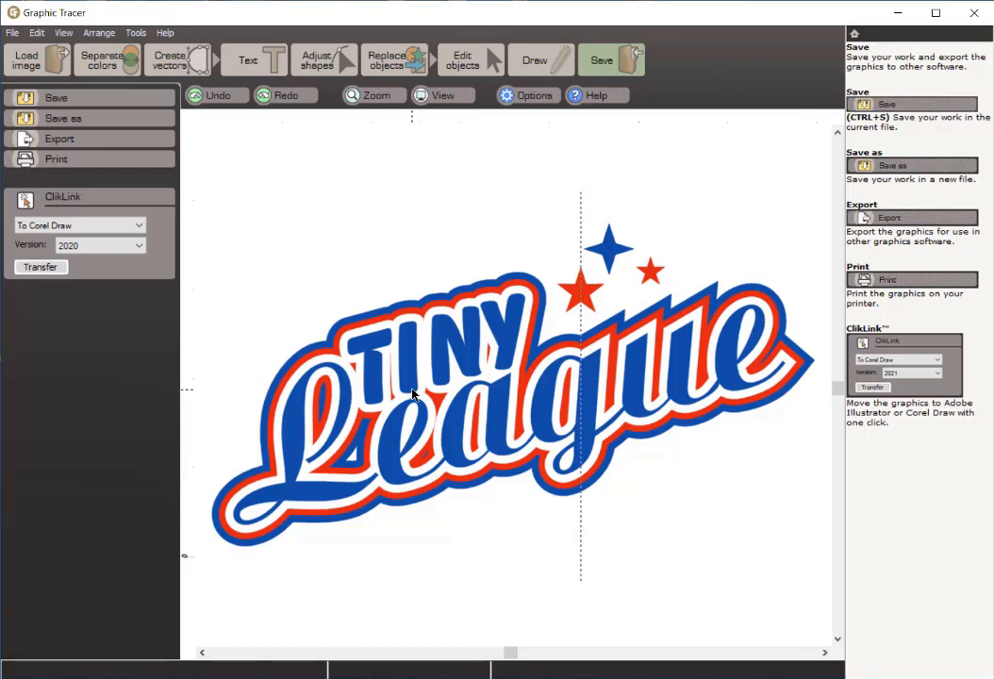
left_click(21, 34)
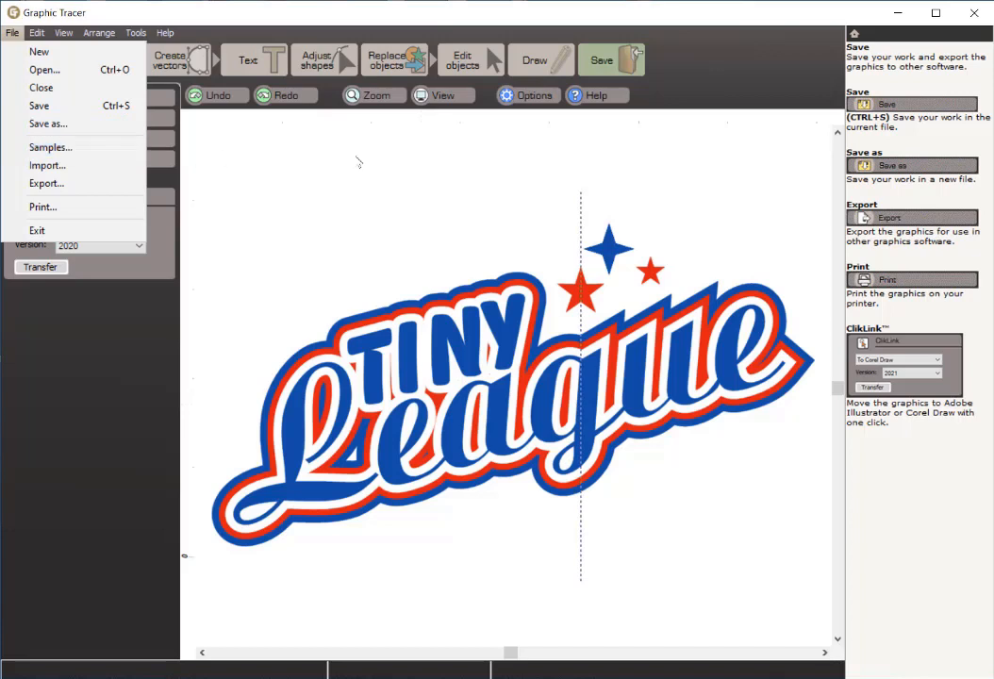
left_click(262, 165)
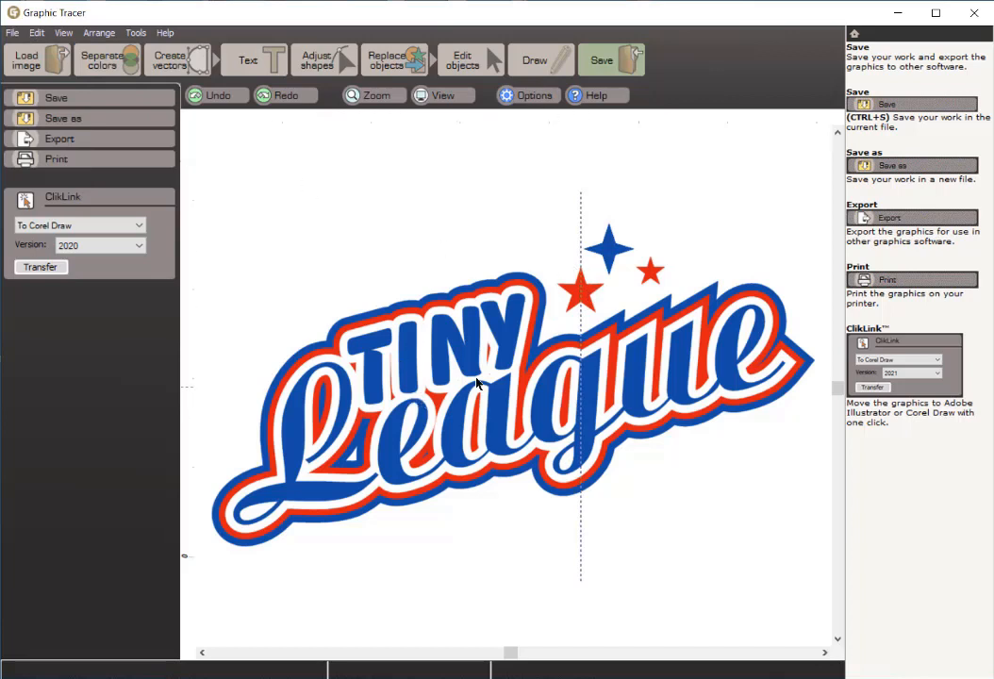